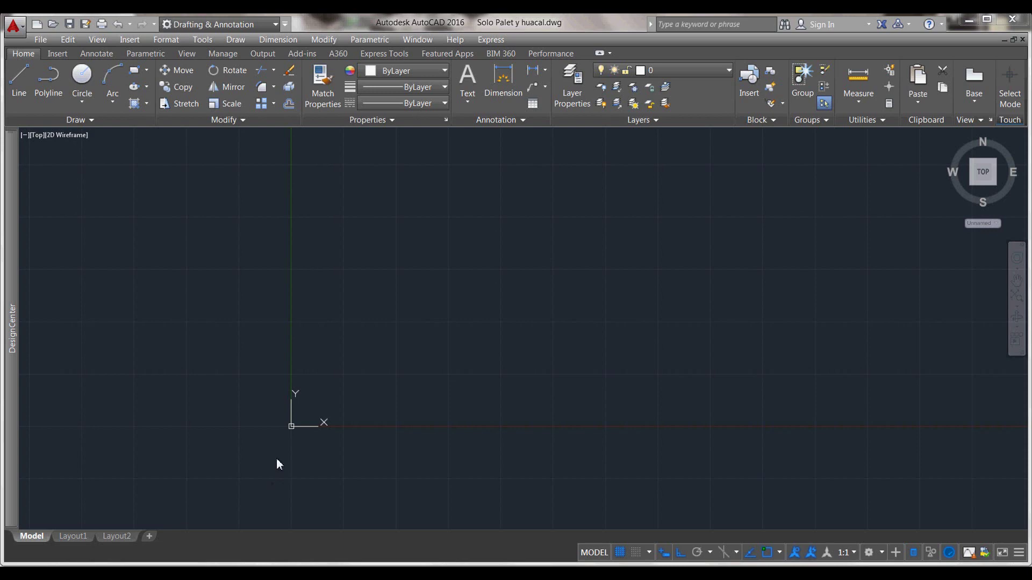
Draw a solid box from corner 0,0 measuring 120 × 80, 15 high
middle_click_drag(276, 459, 302, 448)
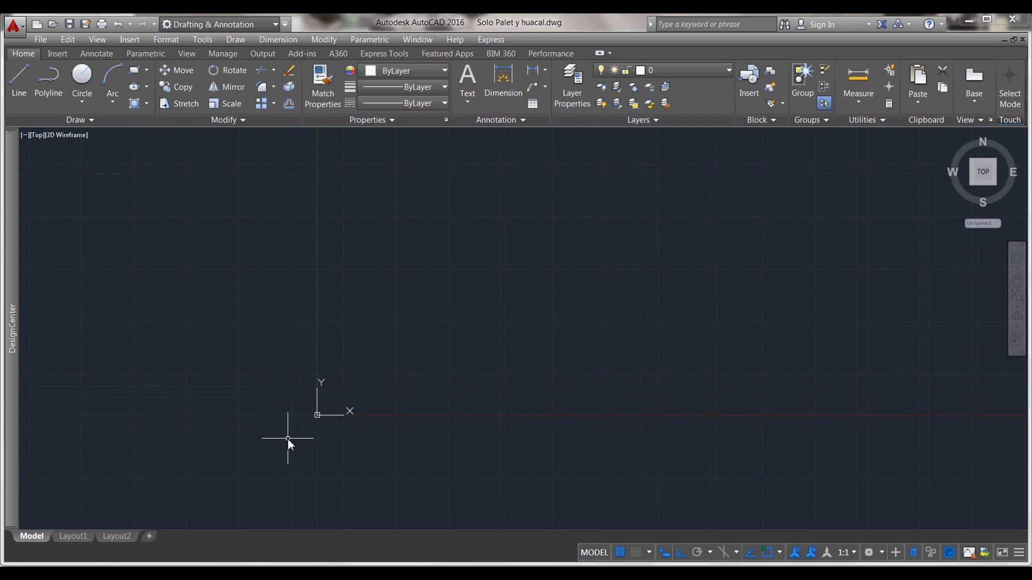
type("BOX")
key("Return")
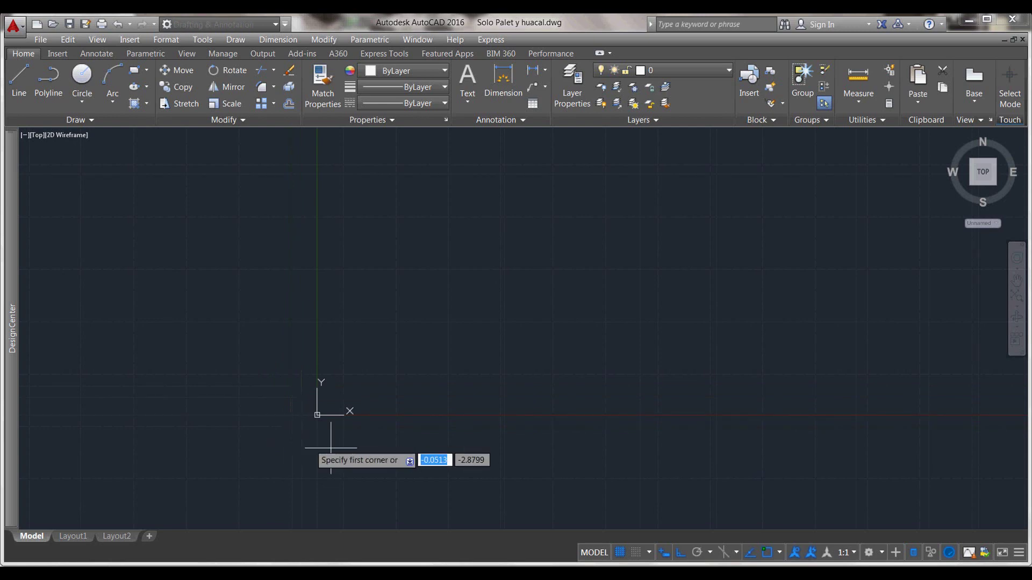
type("0,0")
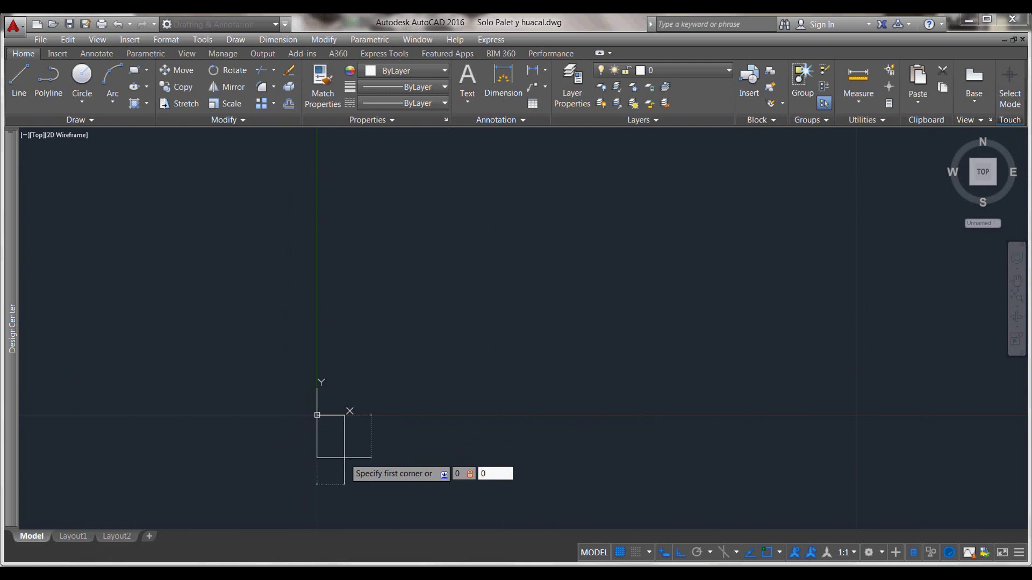
key("Return")
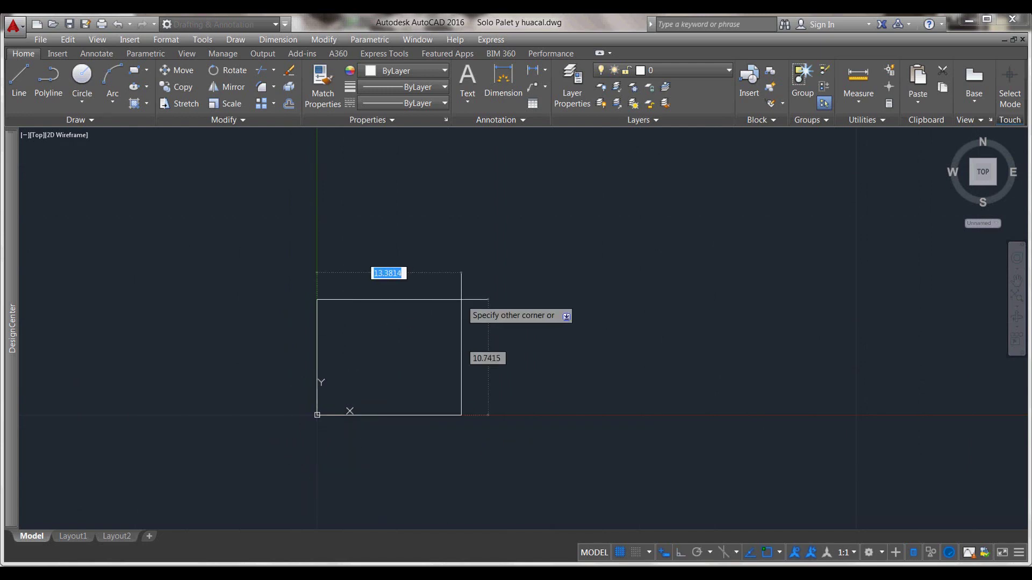
type("120")
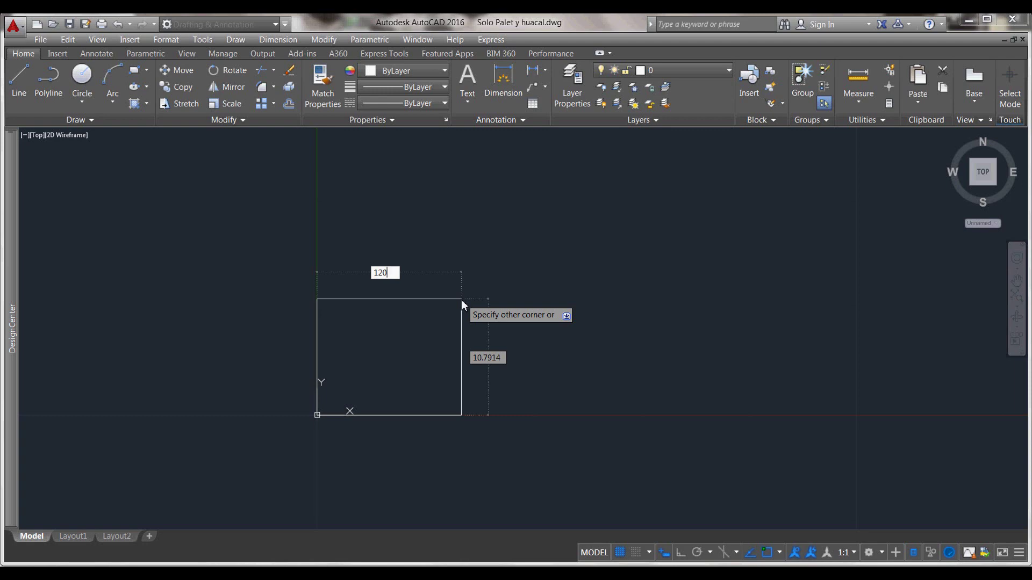
key("Tab")
type("80")
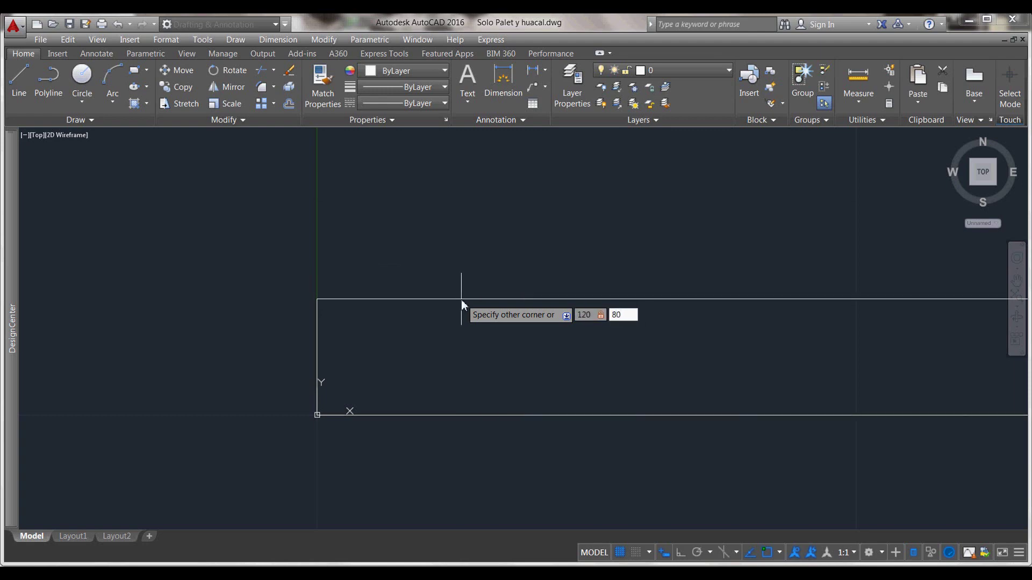
key("Tab")
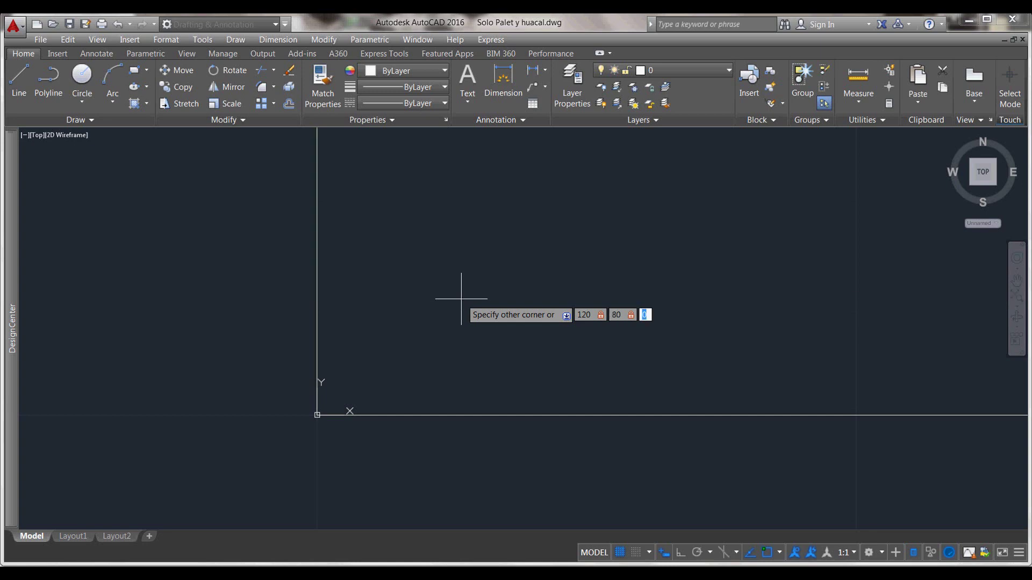
type("15")
key("Return")
scroll(461, 299, "down", 3)
scroll(400, 327, "down", 1)
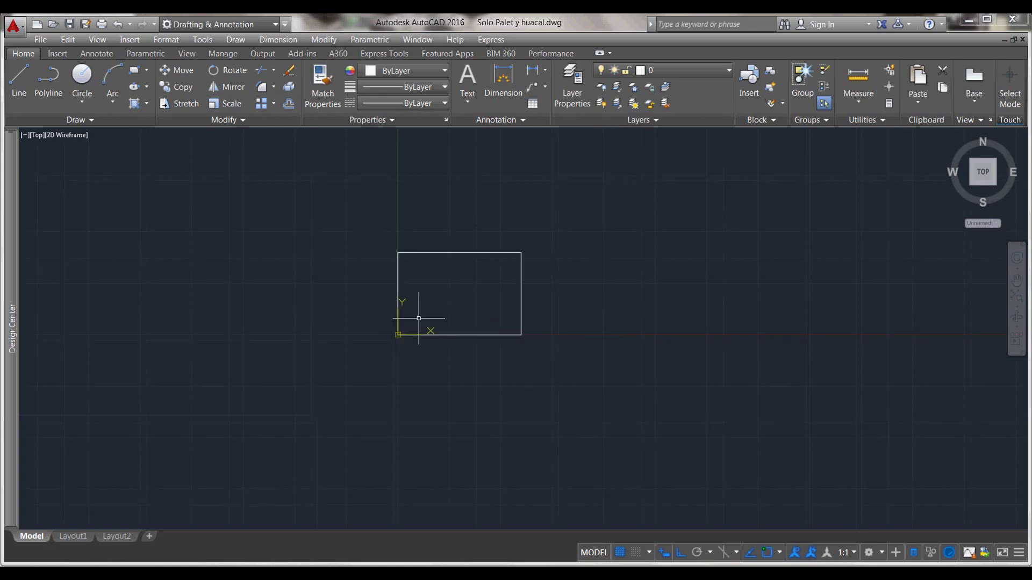
In SW Isometric view, draw a 120 × 10 board, 2 high, beside the box
left_click(975, 184)
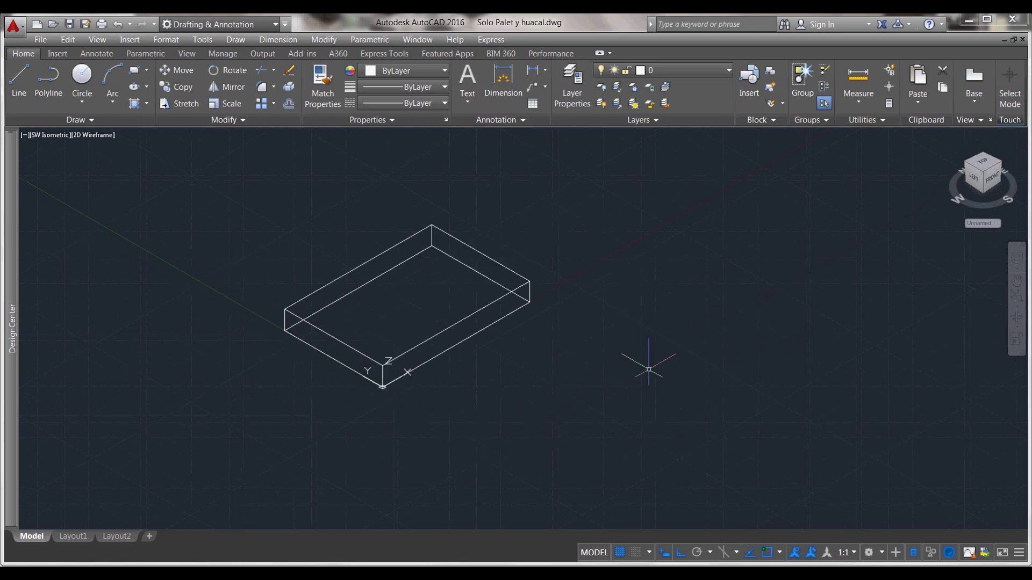
scroll(648, 376, "up", 2)
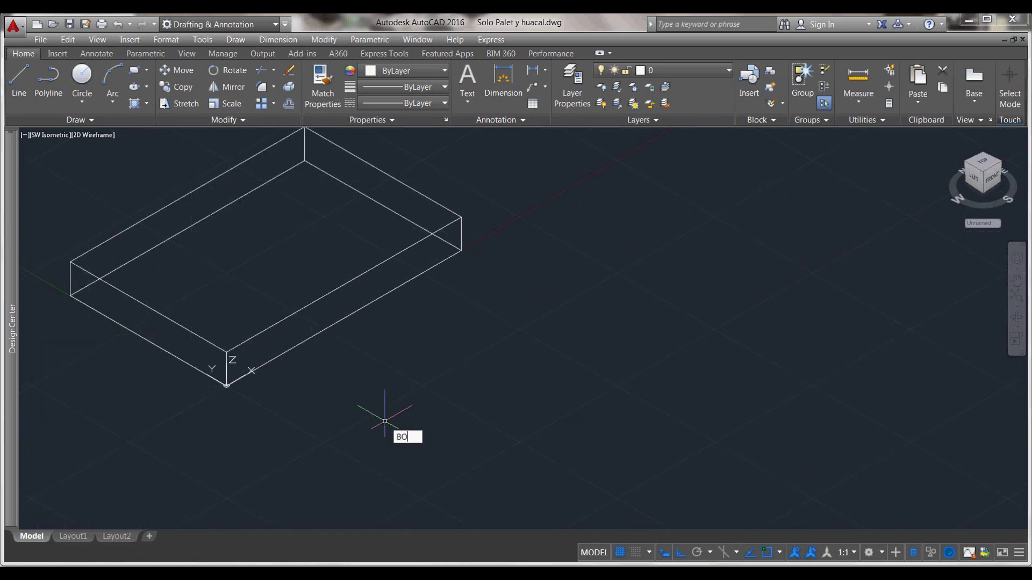
type("X")
key("Return")
left_click(393, 435)
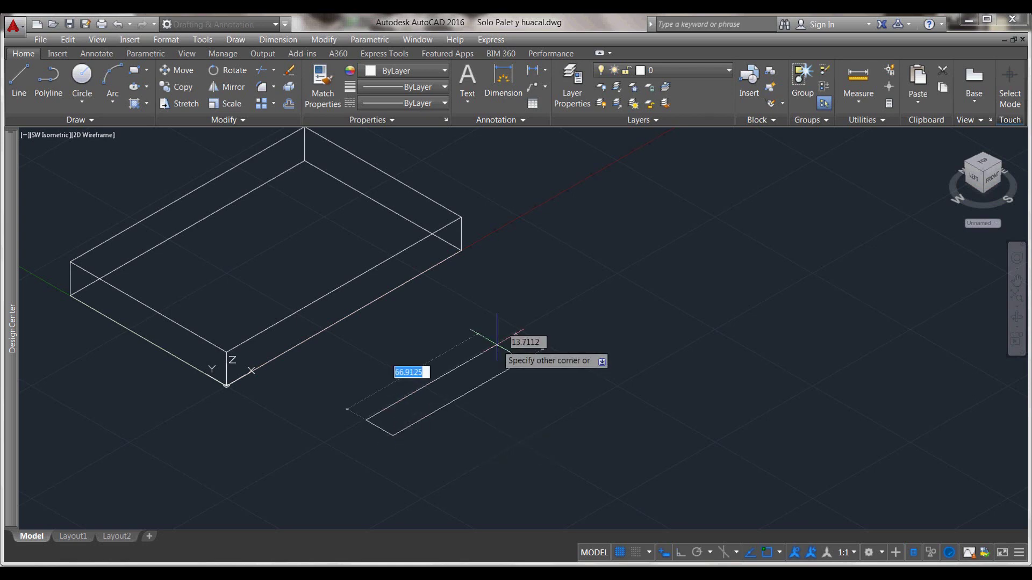
type("120")
key("Tab")
type("10")
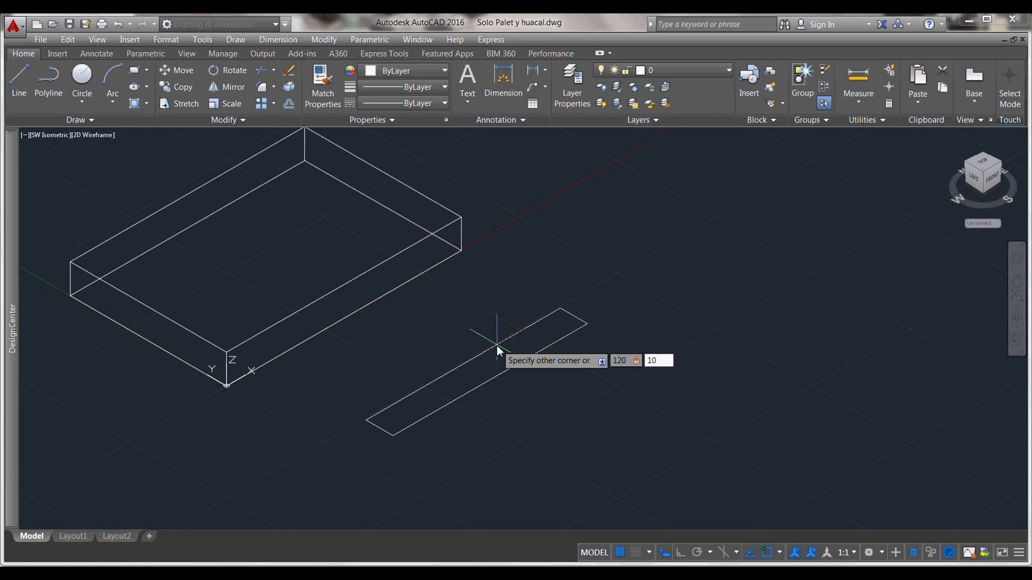
key("Tab")
type("2")
key("Return")
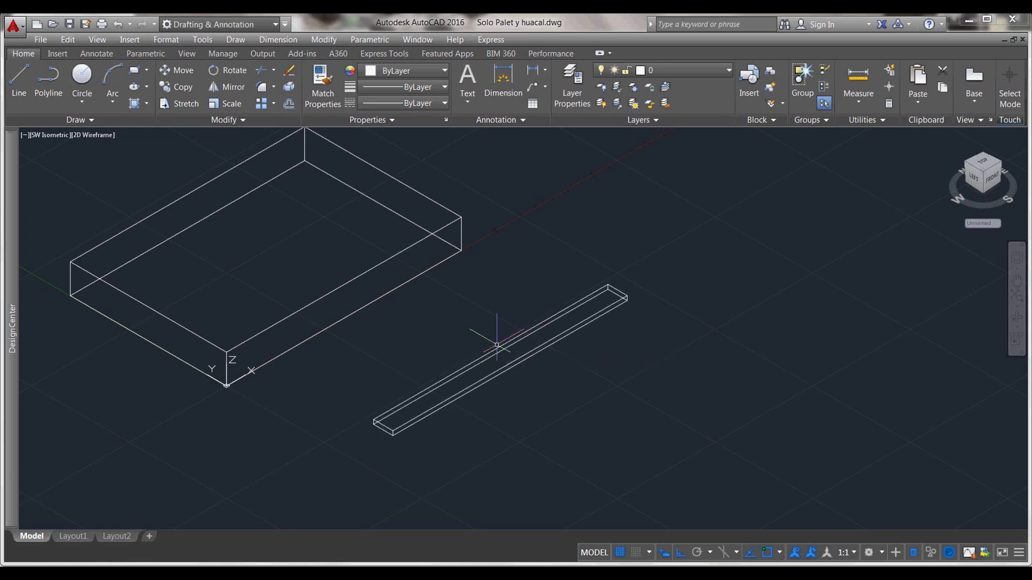
scroll(526, 444, "down", 4)
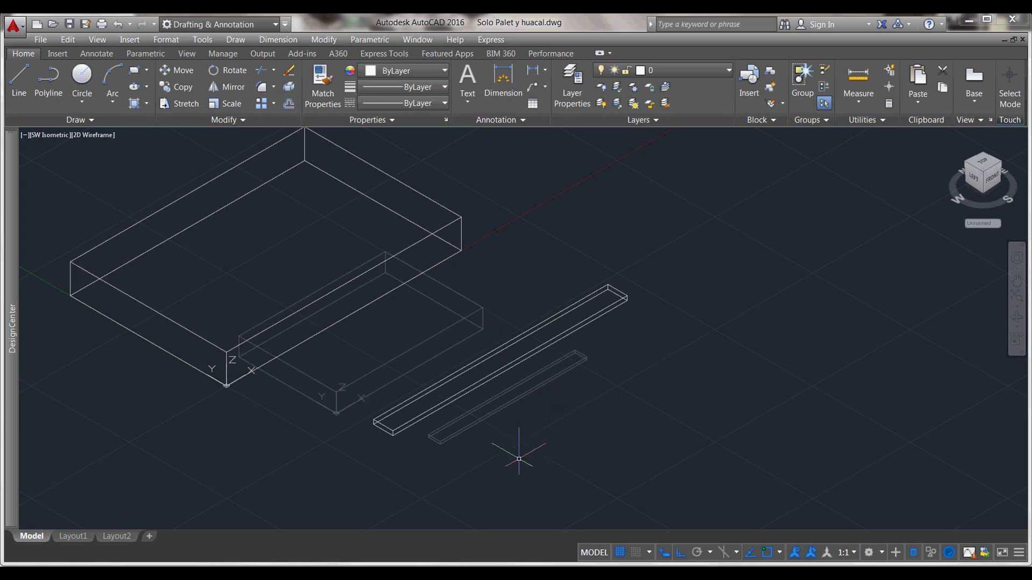
scroll(529, 419, "up", 4)
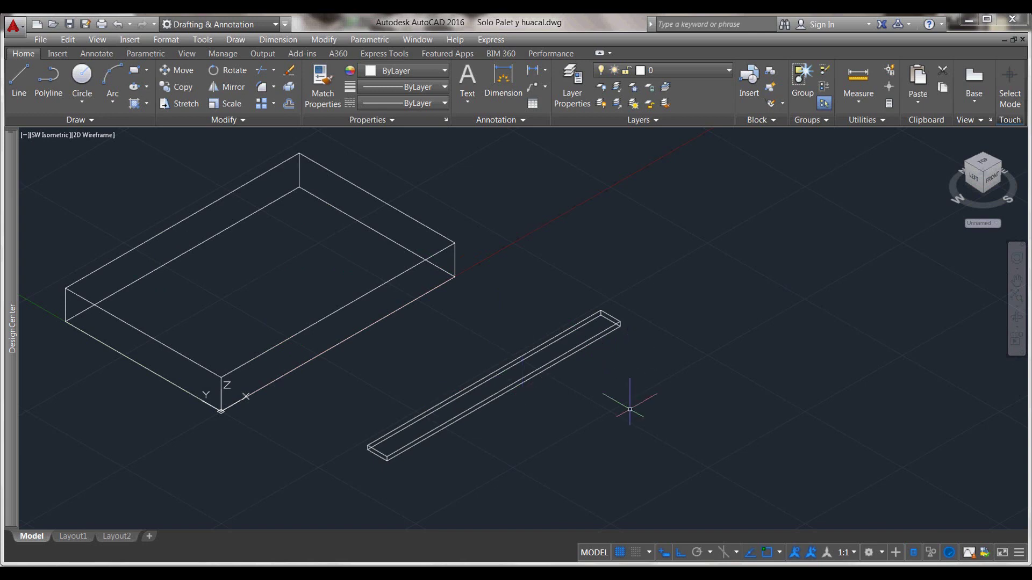
Copy the board so its end snaps to the box's front top corner
type("m")
key("Return")
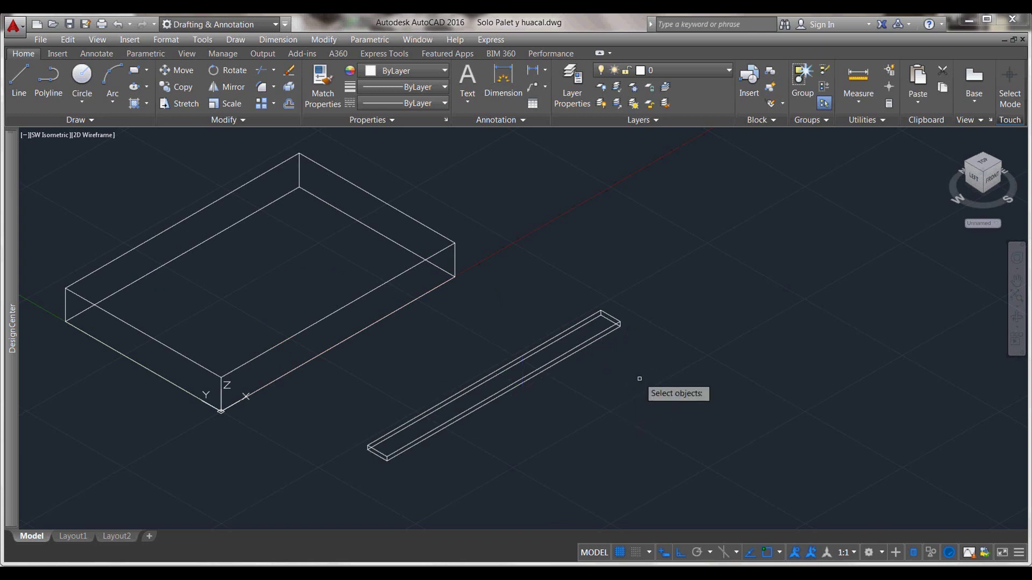
left_click(640, 379)
left_click(614, 305)
scroll(614, 305, "up", 3)
key("Return")
left_click(588, 322)
scroll(602, 349, "down", 3)
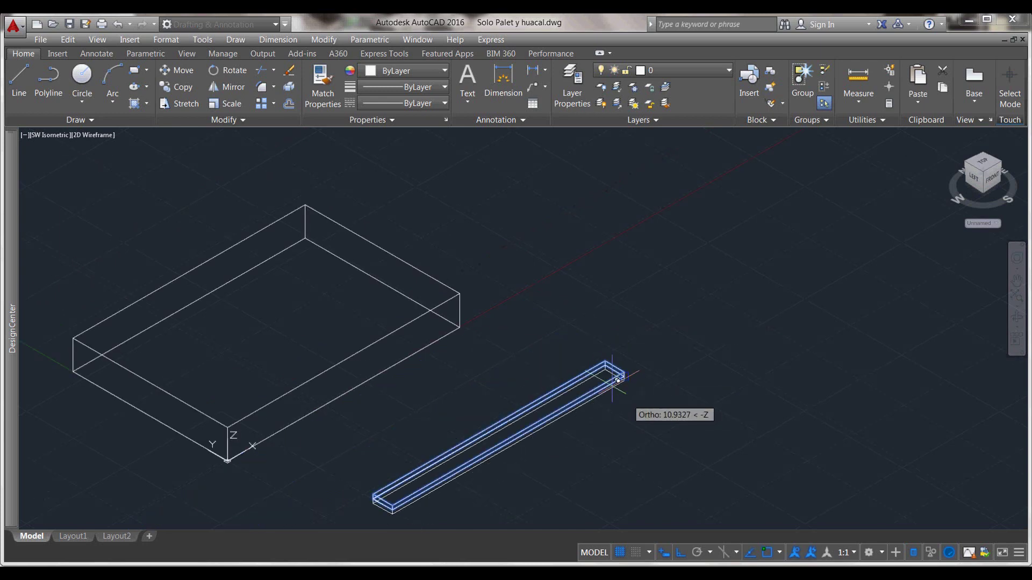
left_click(457, 287)
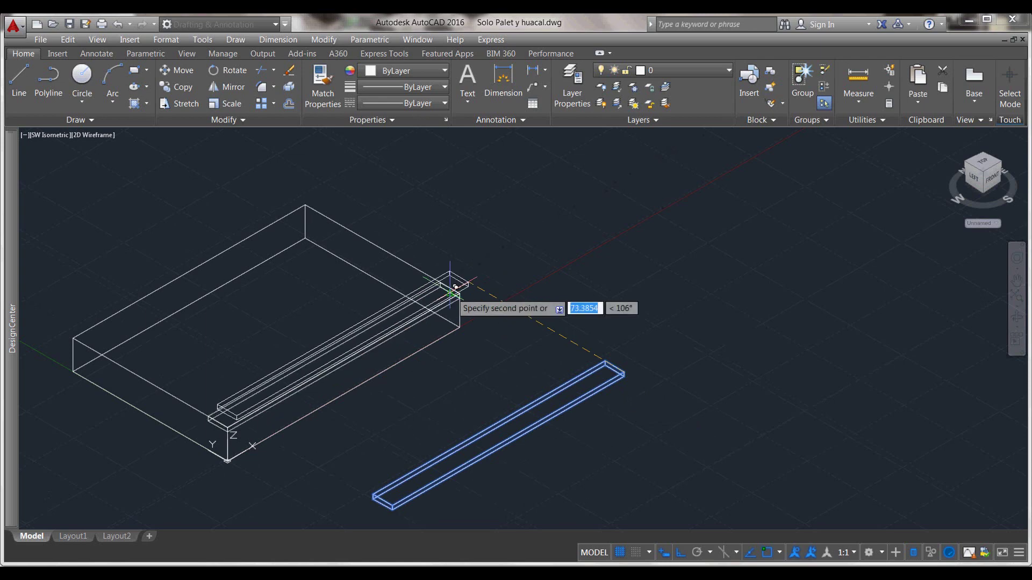
key("Escape")
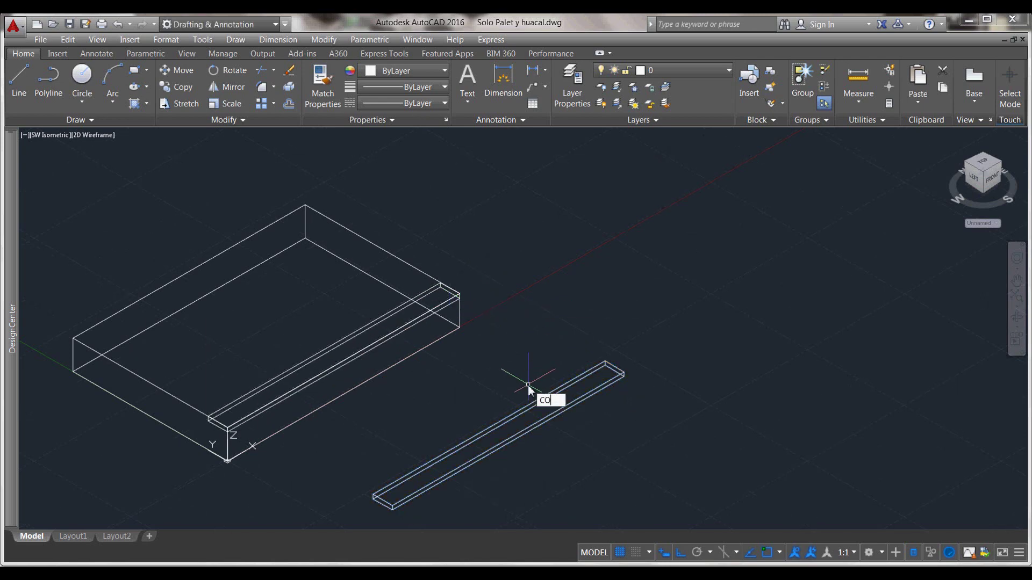
Copy the board again along the box's opposite back top edge
key("Return")
left_click(611, 383)
key("Return")
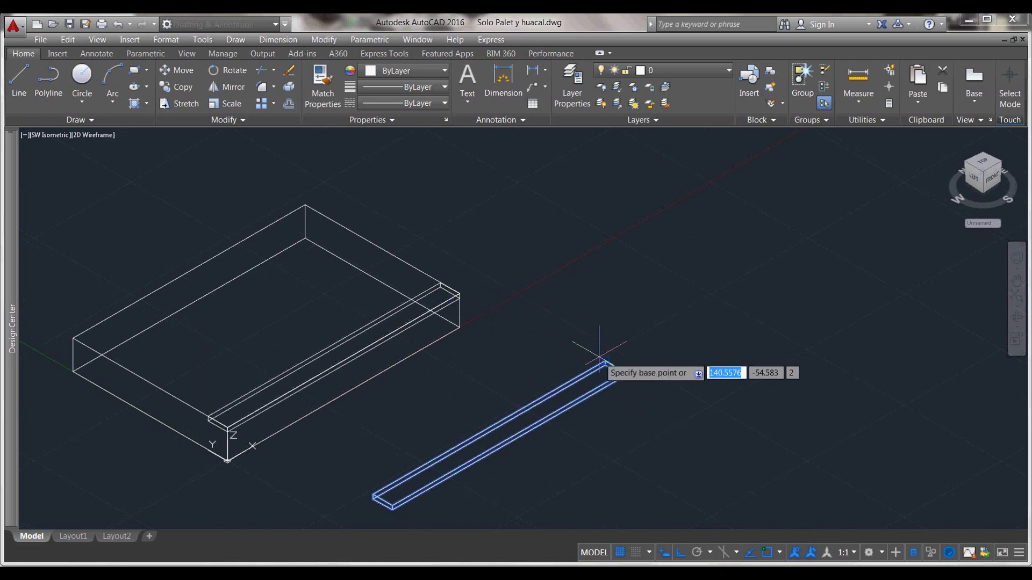
left_click(604, 361)
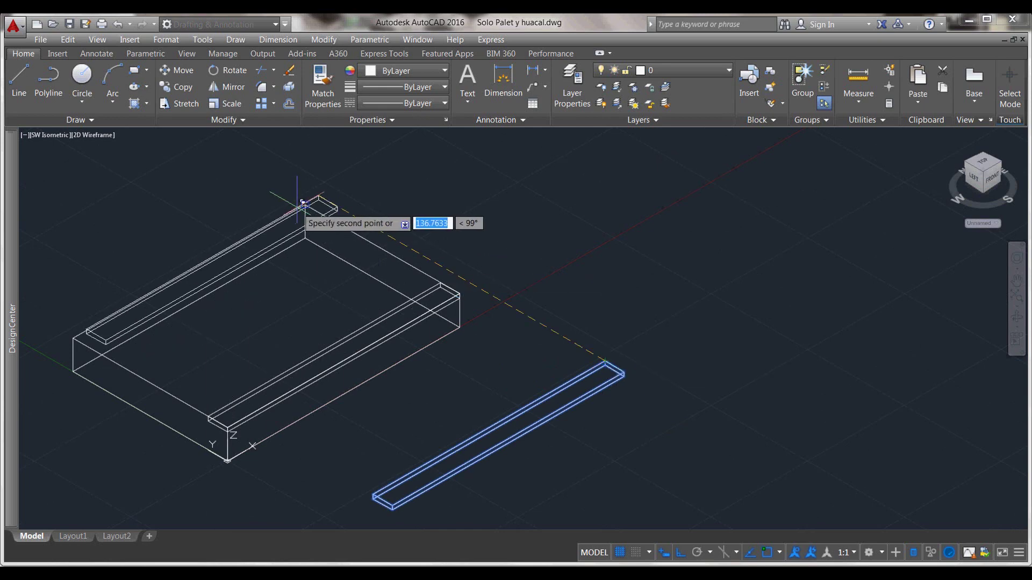
left_click(305, 205)
key("Escape")
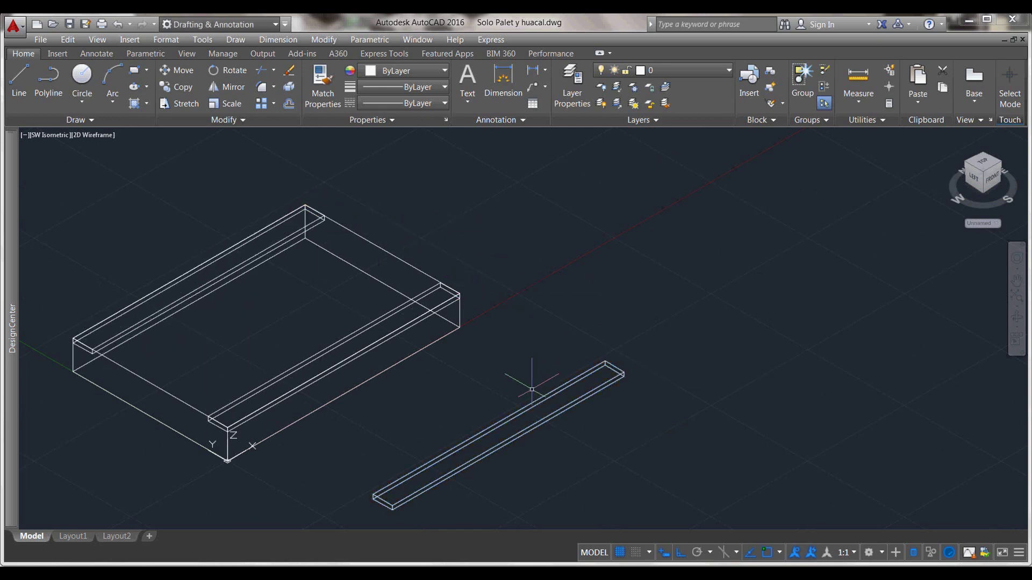
type("co")
key("Return")
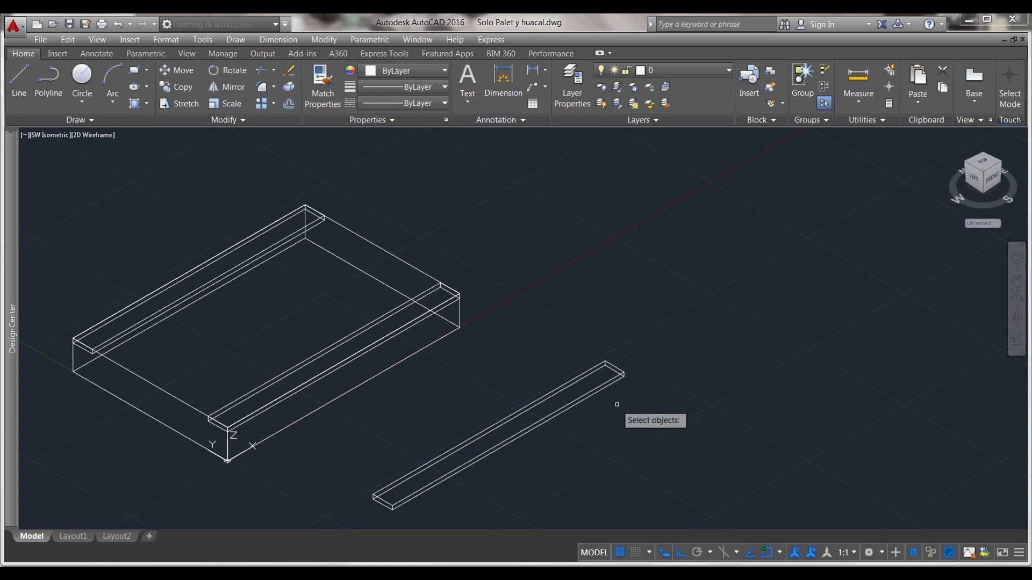
Place a third board copy across the middle of the box top
scroll(605, 357, "up", 5)
key("Return")
left_click(553, 340)
scroll(627, 346, "down", 5)
scroll(439, 331, "up", 2)
scroll(440, 331, "up", 2)
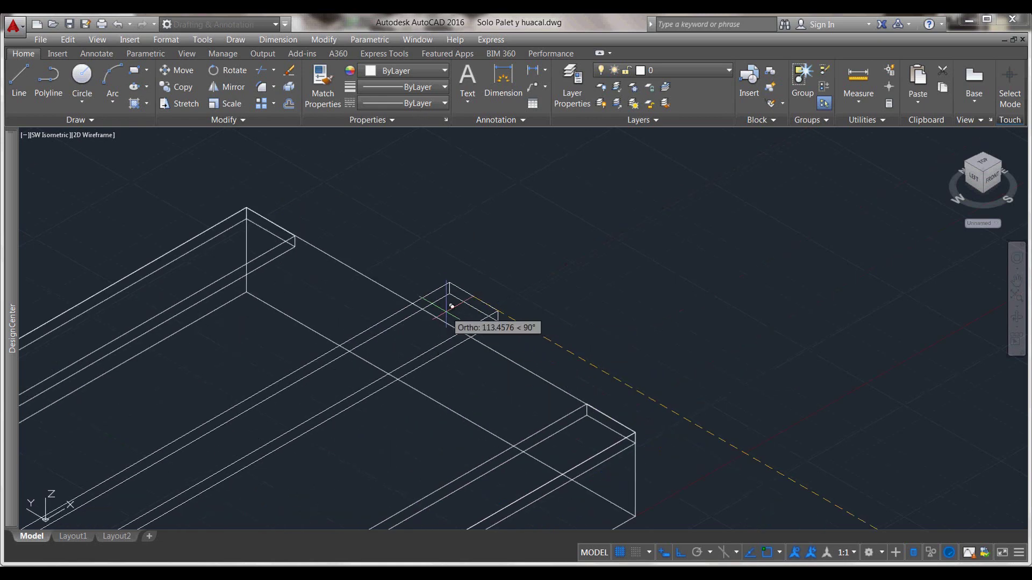
scroll(441, 309, "down", 5)
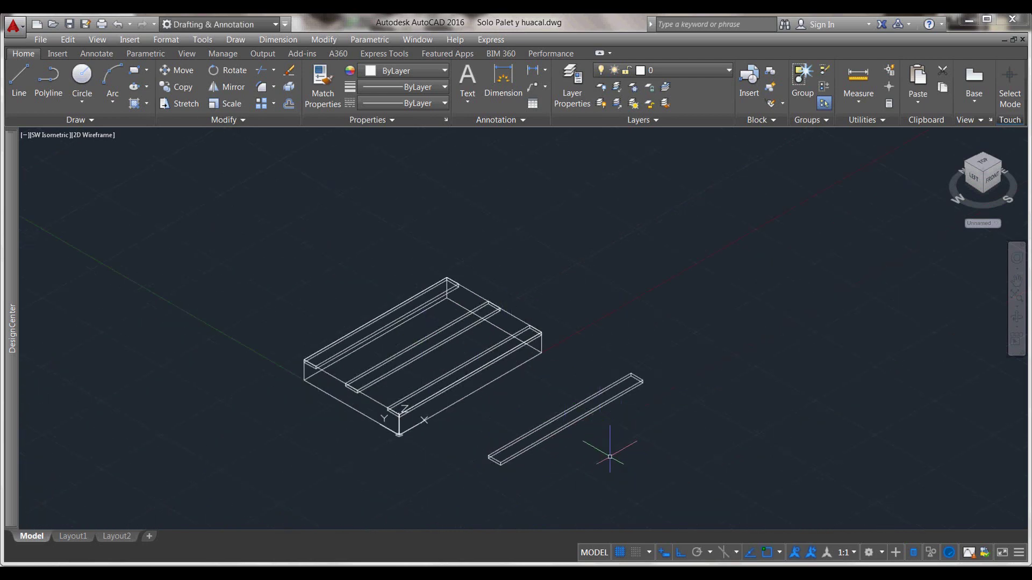
type("C")
Copy the loose board further to the right along its axis
key("Return")
left_click(585, 408)
scroll(591, 419, "down", 2)
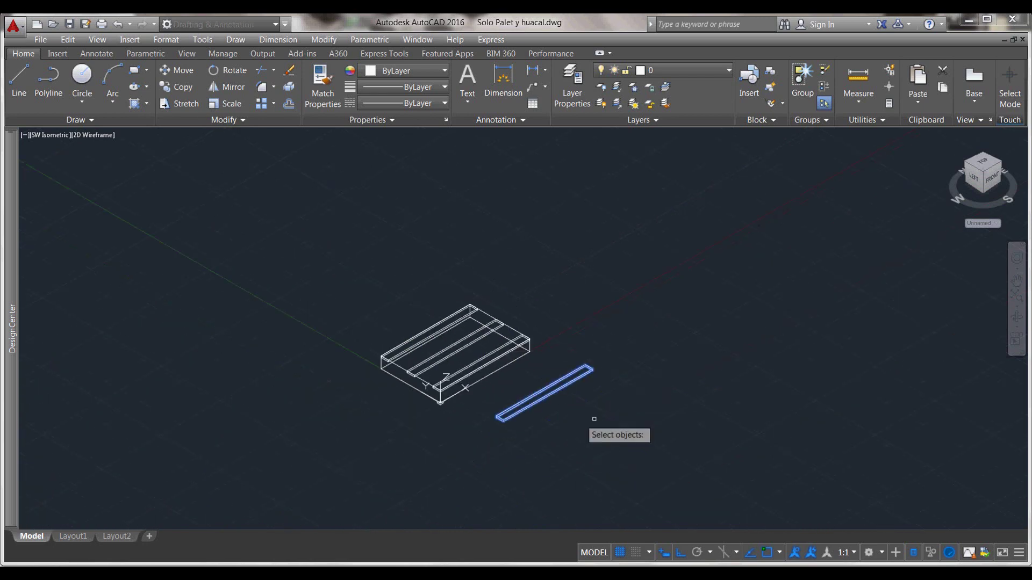
left_click(642, 396)
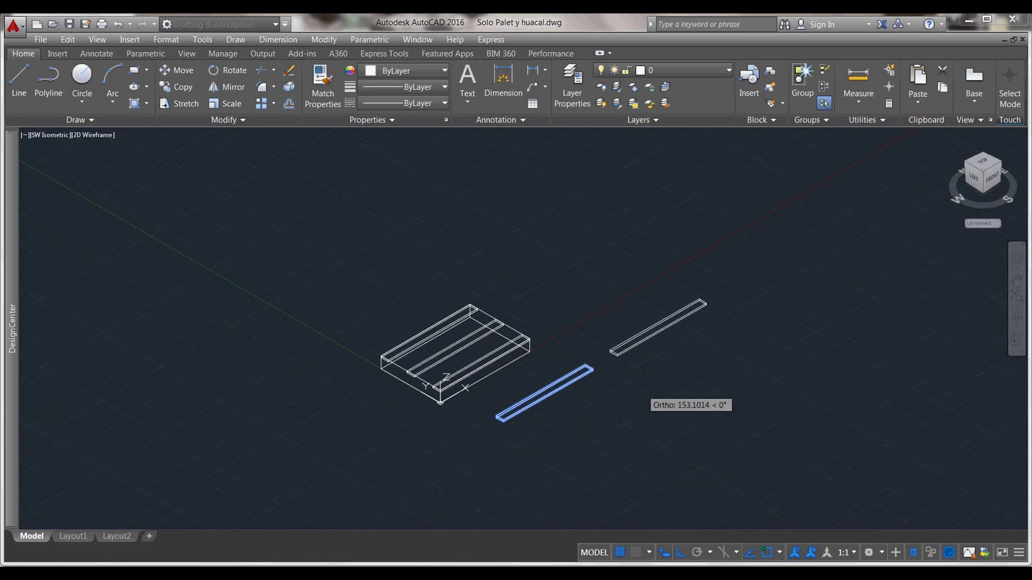
key("Return")
key("Return")
scroll(669, 327, "up", 3)
key("Return")
Rotate the loose beam 90° about a pivot point with 3DROTATE
left_click(663, 348)
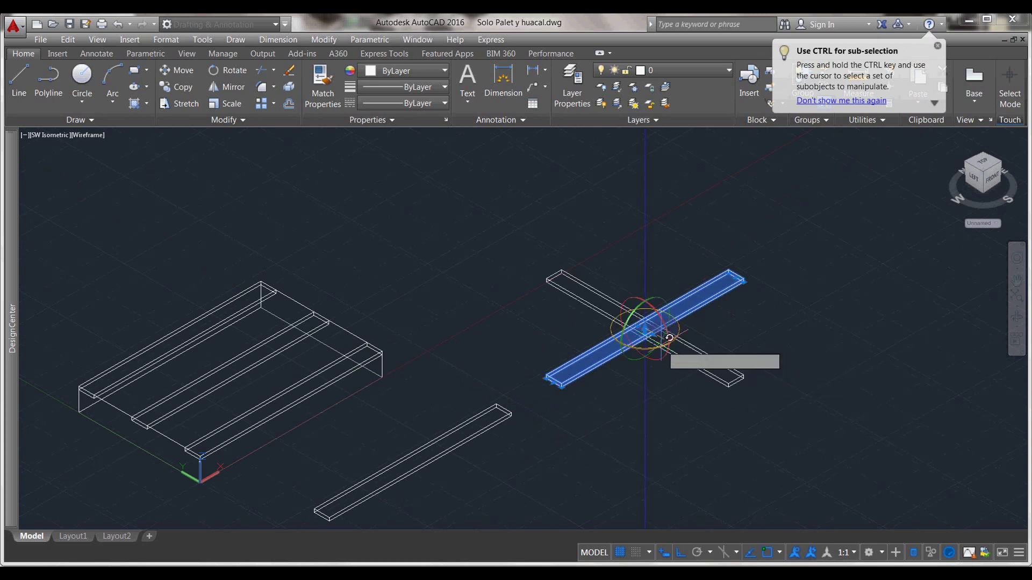
key("Return")
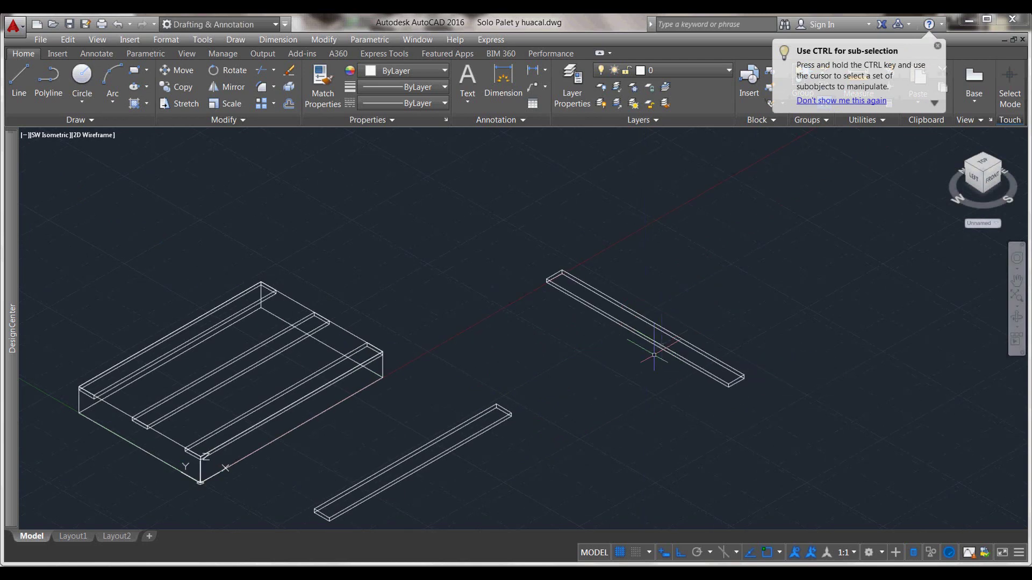
type("CO")
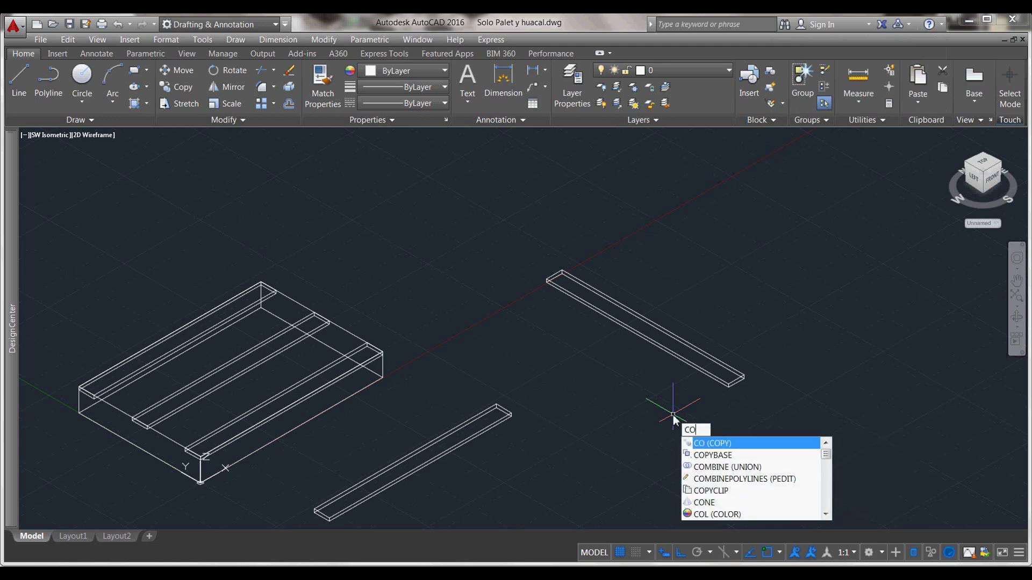
key("Return")
Copy the rotated beam from its end point crosswise onto the pallet block's far end
left_click(723, 371)
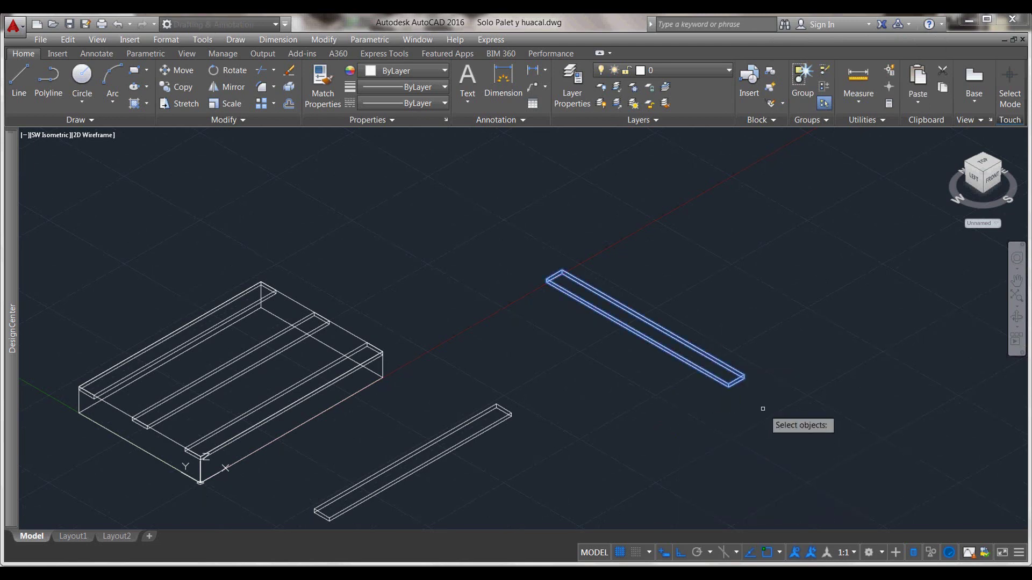
key("Return")
scroll(746, 382, "up", 2)
scroll(741, 370, "up", 2)
left_click(739, 366)
scroll(739, 366, "down", 4)
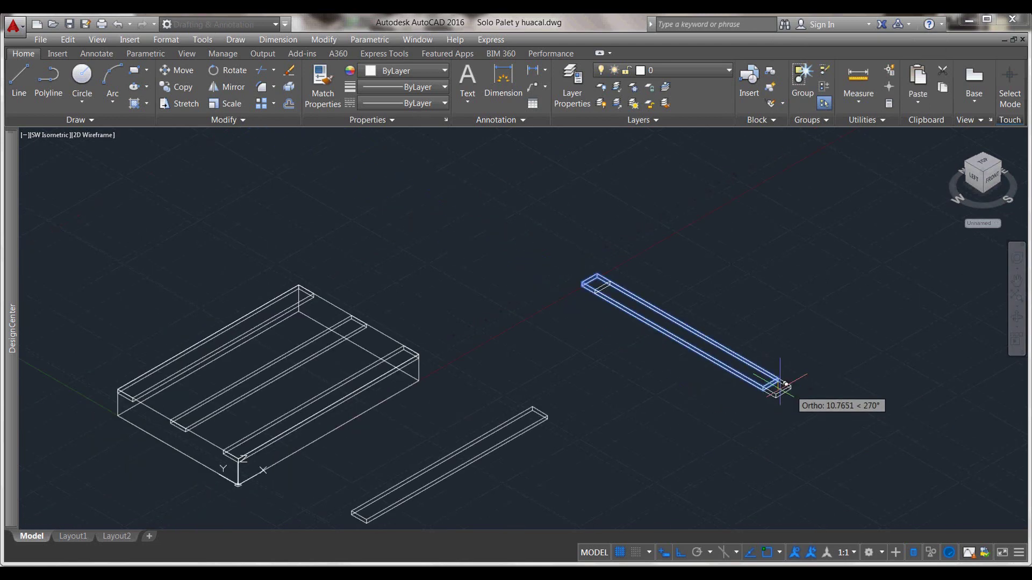
left_click(249, 286)
key("Return")
scroll(249, 285, "up", 3)
left_click(218, 273)
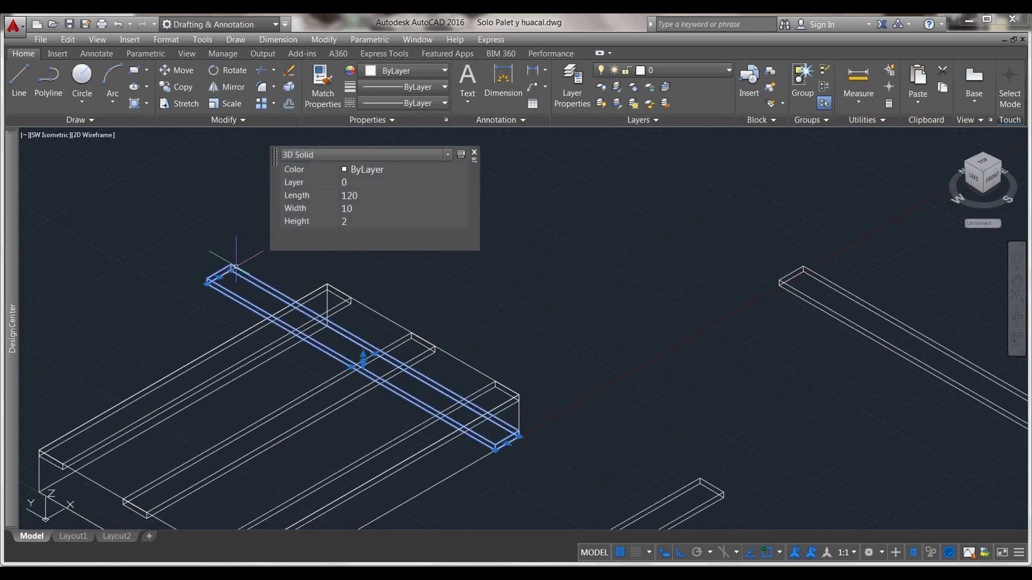
Shorten the cross beam to the pallet width of 80 using its end grip
left_click(217, 276)
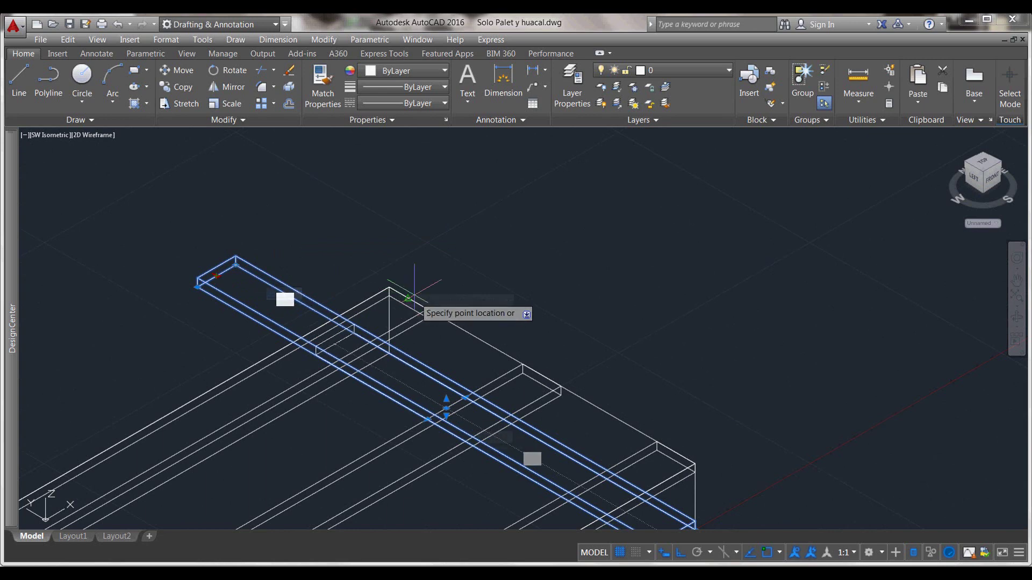
left_click(396, 291)
scroll(397, 290, "down", 3)
key("Escape")
Copy the shortened cross beam to the pallet's front end
type("c")
key("Return")
left_click(512, 375)
key("Return")
scroll(526, 394, "up", 3)
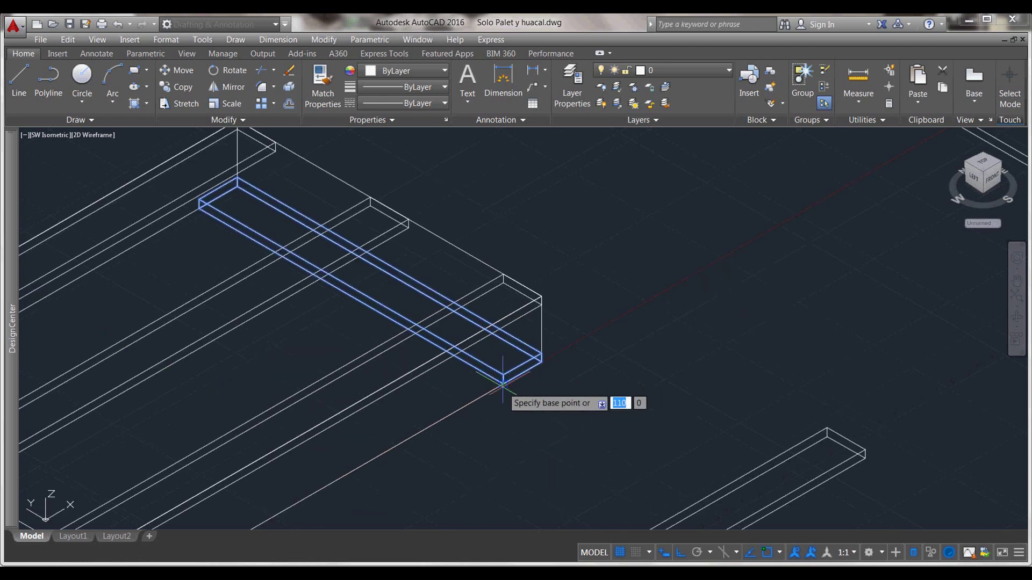
left_click(524, 379)
scroll(524, 379, "down", 3)
scroll(392, 430, "up", 2)
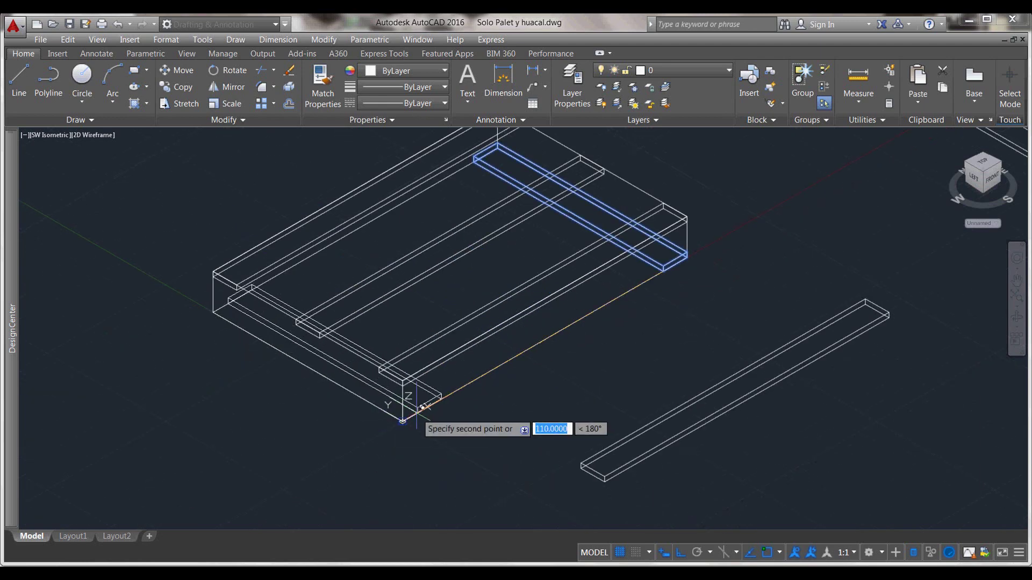
left_click(422, 406)
key("Return")
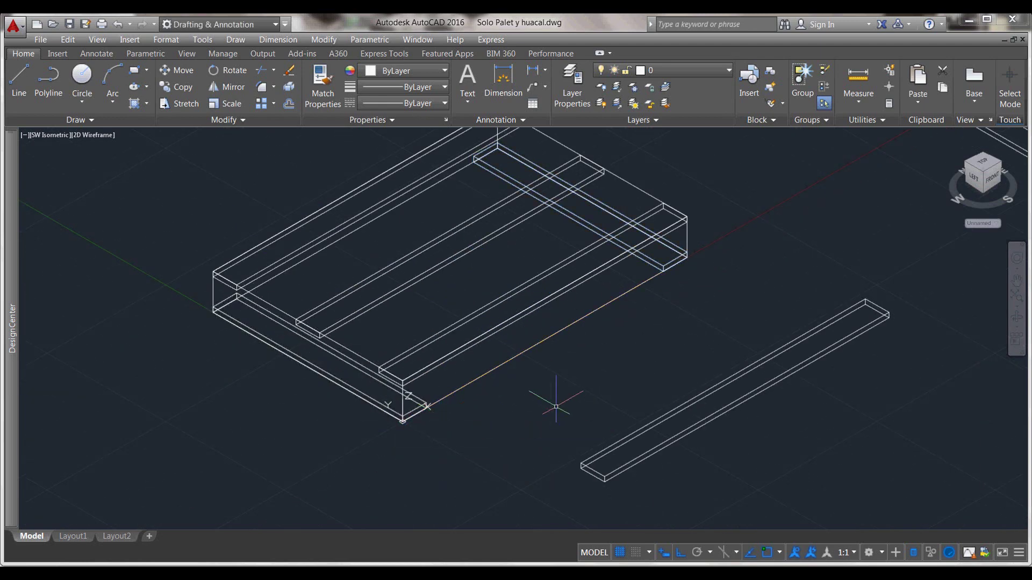
Copy the far cross beam to another position on the pallet
type("co")
key("Return")
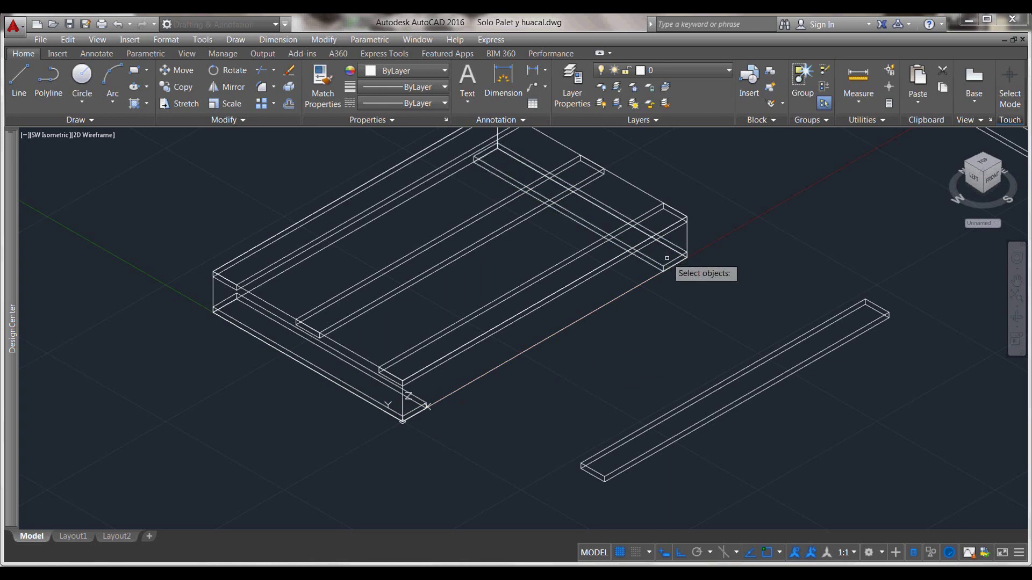
left_click(666, 264)
scroll(666, 271, "up", 3)
key("Return")
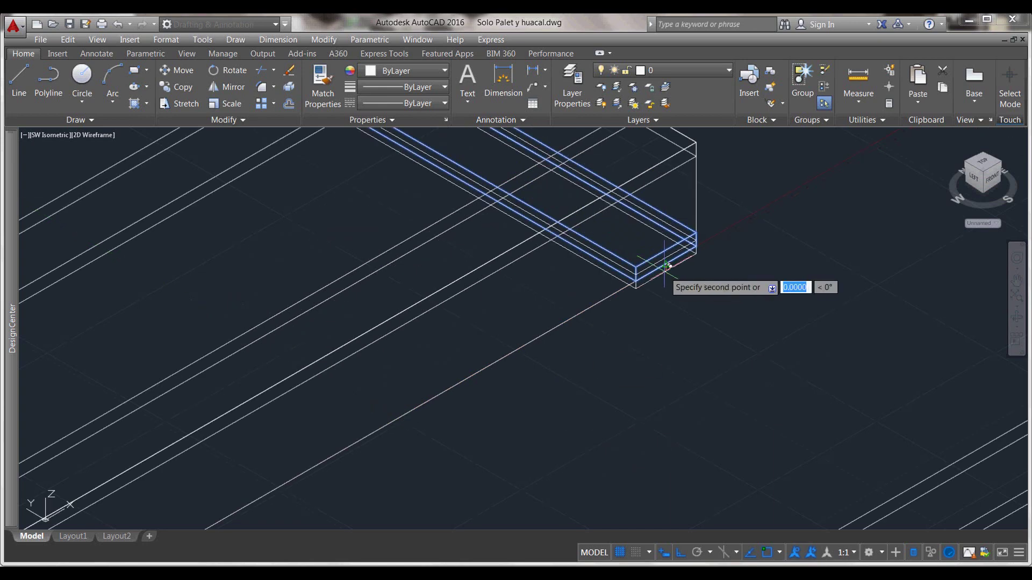
left_click(636, 281)
scroll(635, 280, "down", 3)
left_click(552, 318)
key("Return")
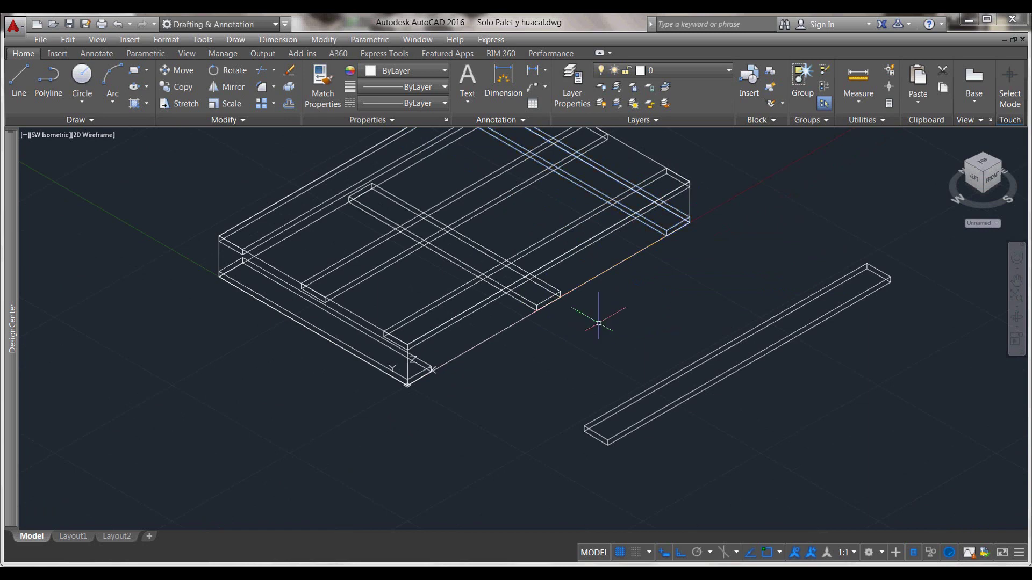
Delete the solid 120 × 80 × 15 guide block
scroll(590, 305, "down", 2)
scroll(624, 224, "up", 2)
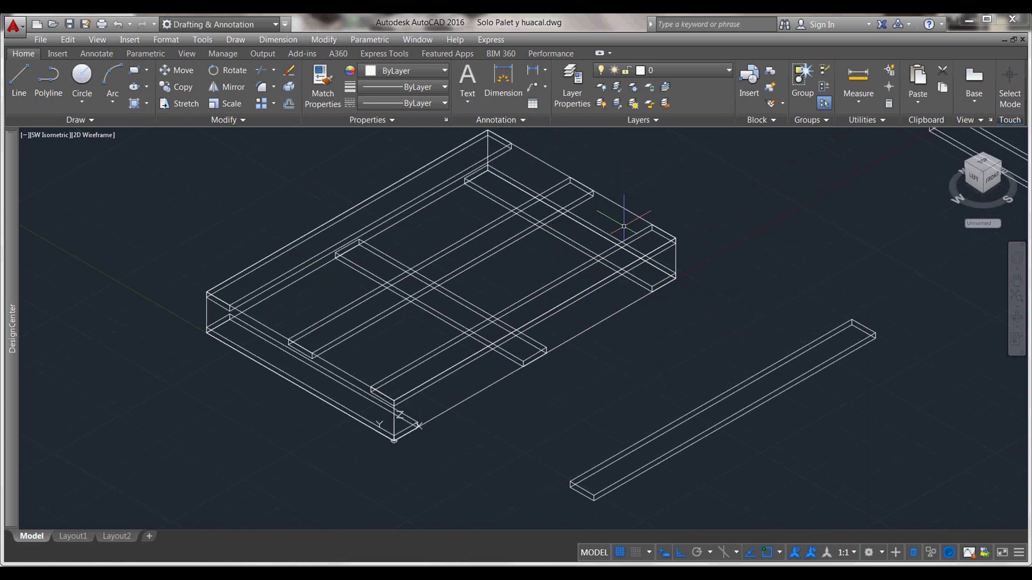
scroll(638, 232, "up", 2)
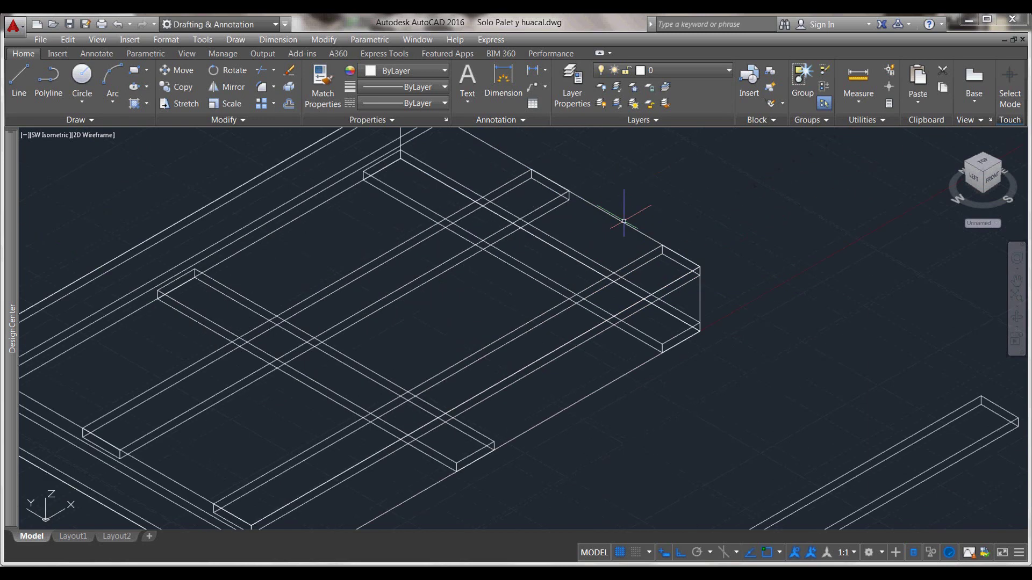
left_click(595, 201)
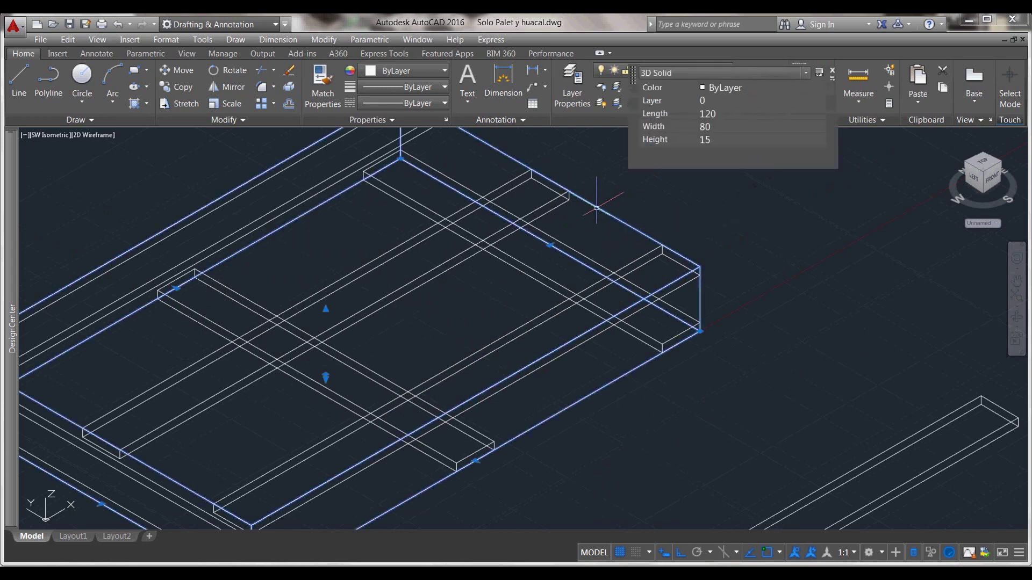
key("Delete")
scroll(646, 221, "down", 3)
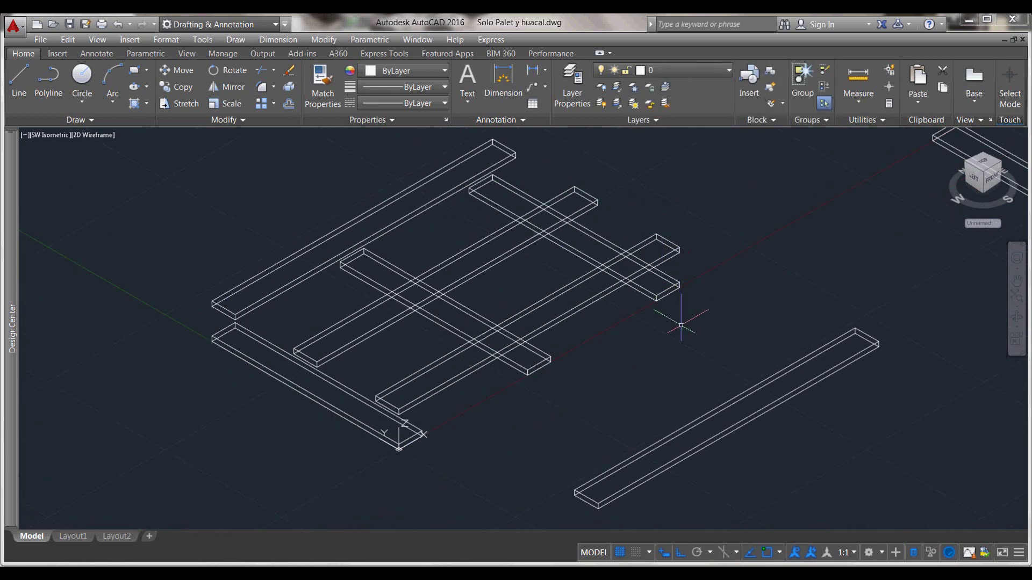
Draw a new long deck board as a box solid
type("BOX")
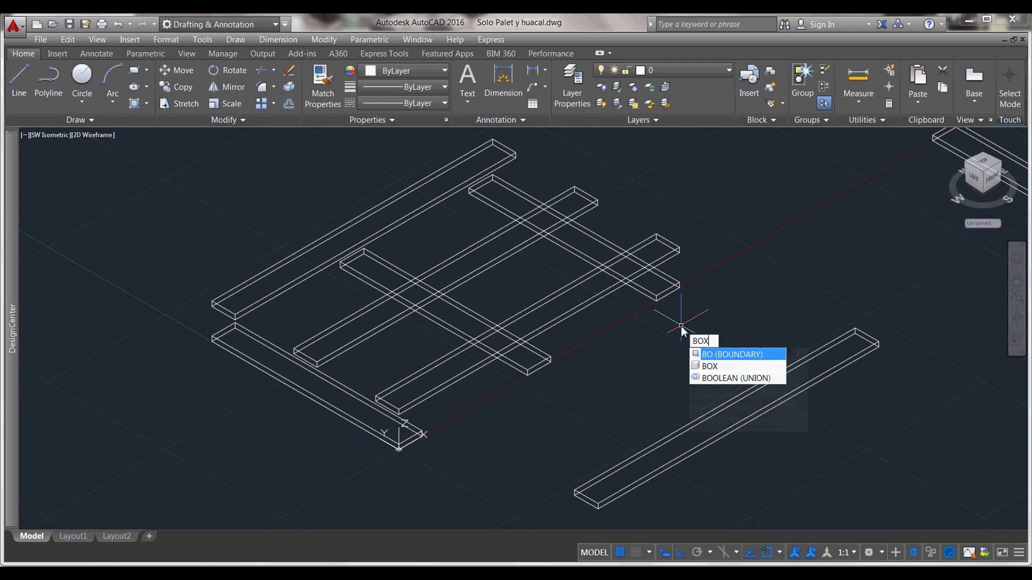
key("Return")
scroll(463, 144, "up", 4)
scroll(463, 144, "down", 3)
left_click(461, 219)
scroll(634, 306, "up", 4)
left_click(591, 303)
scroll(546, 368, "down", 4)
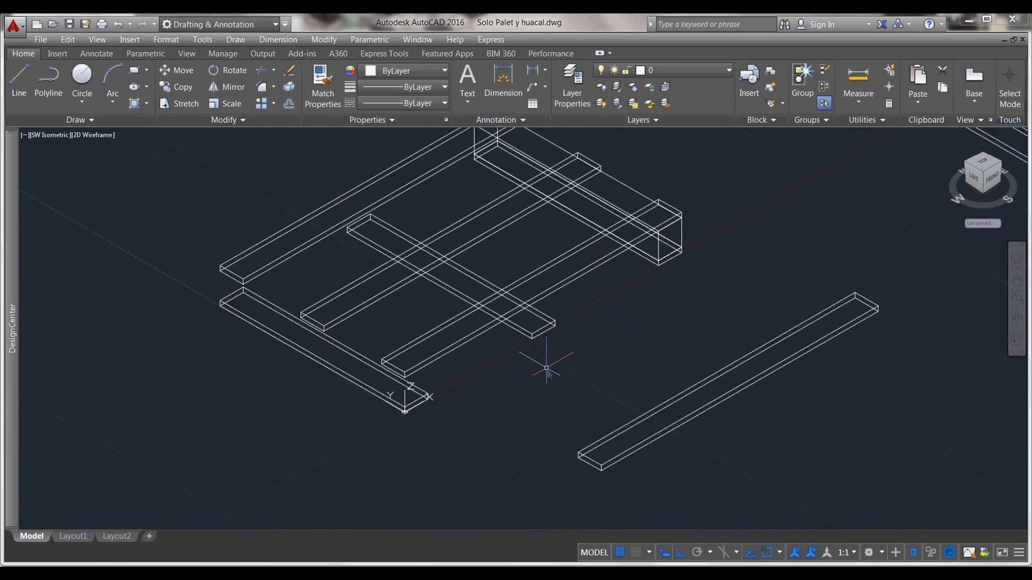
Copy the new deck board onto the top of the pallet
scroll(677, 269, "up", 3)
left_click(679, 223)
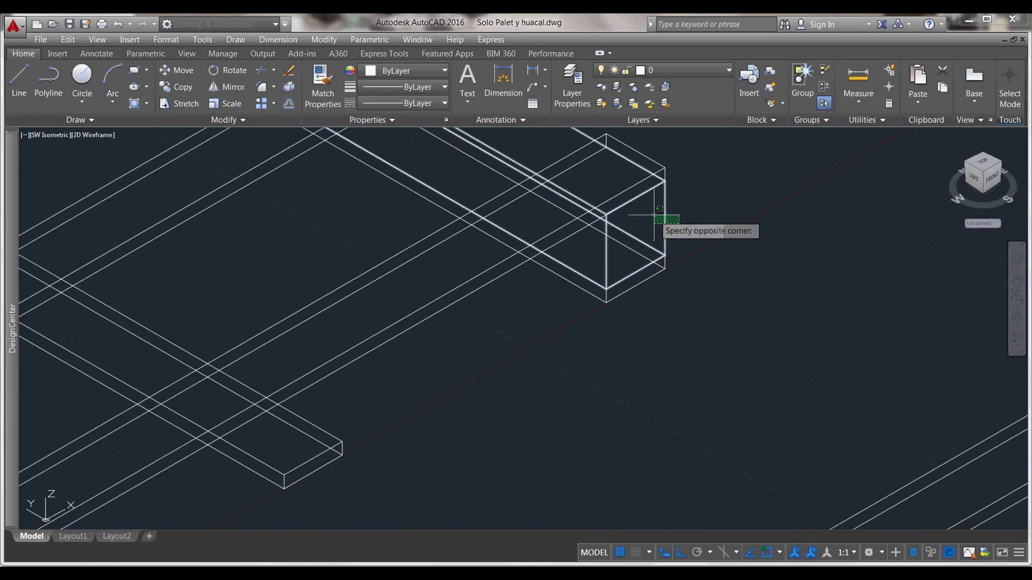
key("Return")
left_click(665, 267)
scroll(559, 321, "down", 4)
scroll(558, 322, "up", 3)
scroll(560, 288, "up", 2)
scroll(393, 394, "down", 2)
left_click(382, 362)
scroll(382, 362, "down", 3)
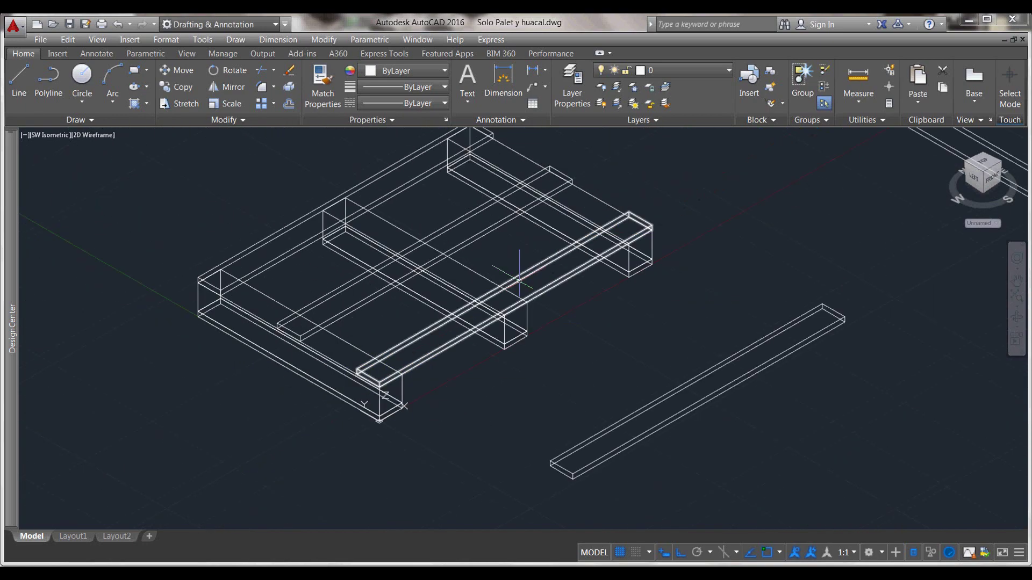
Copy the deck board 10 units over at 90°
key("Return")
scroll(532, 322, "down", 3)
scroll(591, 245, "up", 3)
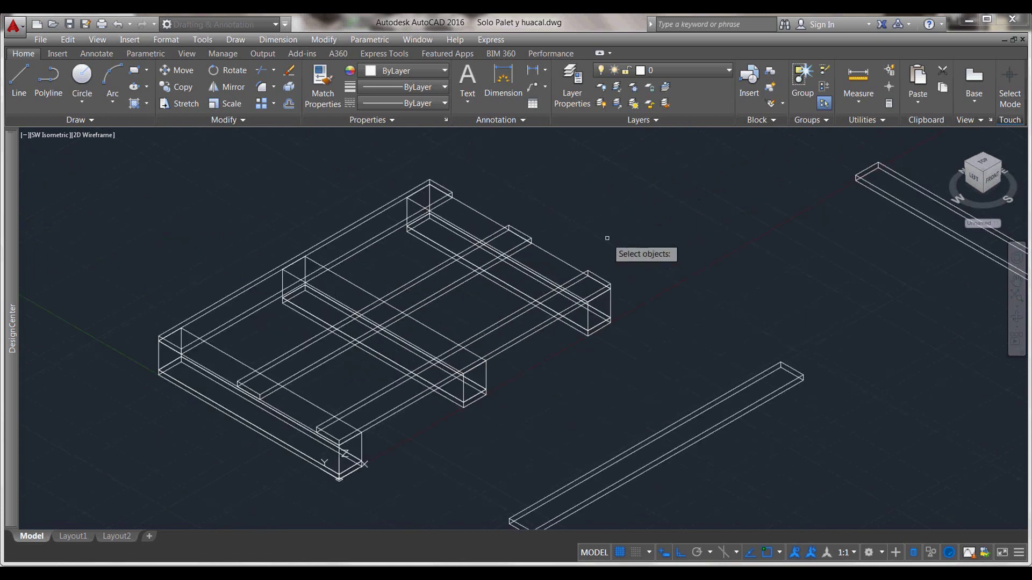
left_click(574, 281)
scroll(611, 292, "up", 3)
key("Return")
left_click(613, 293)
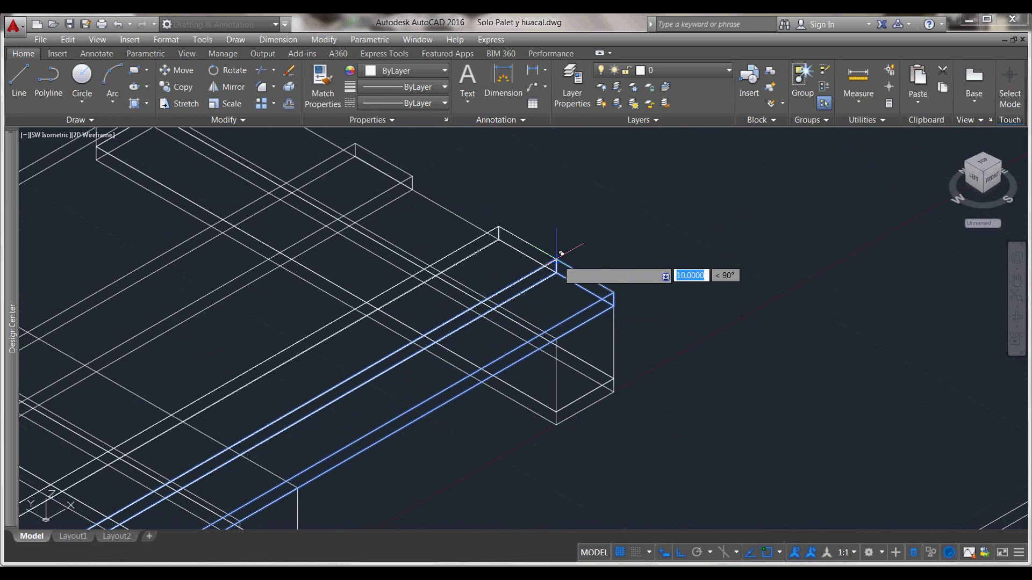
key("Return")
scroll(560, 249, "down", 3)
scroll(599, 295, "up", 3)
Copy the edge board 10 units the opposite way, at 270°
key("Return")
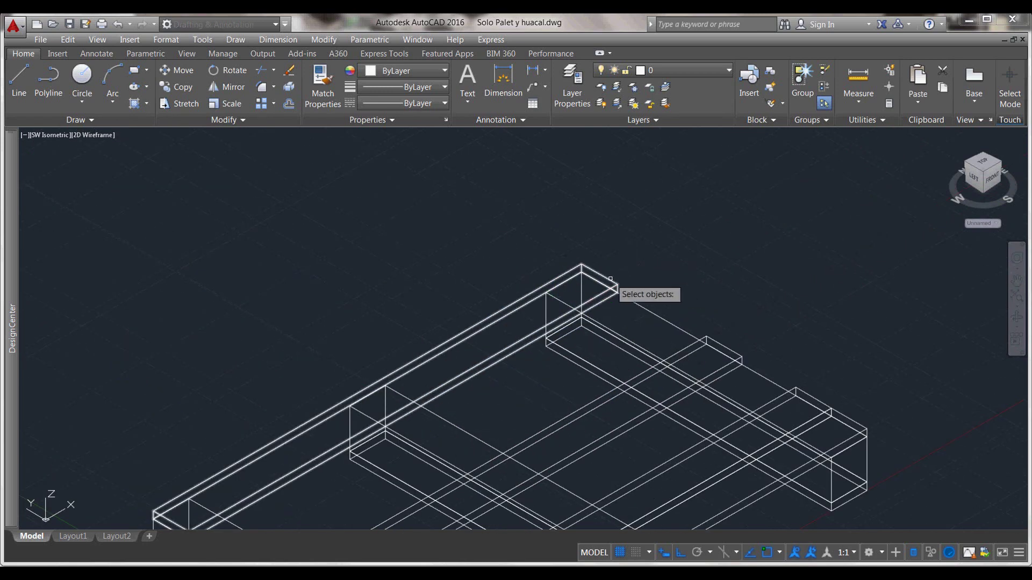
left_click(593, 275)
key("Return")
left_click(581, 264)
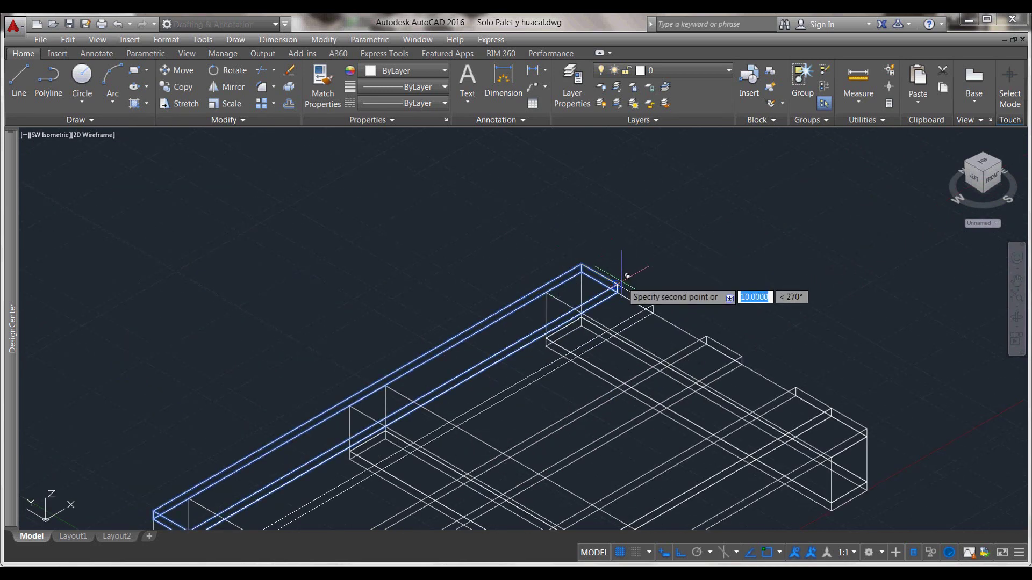
left_click(619, 284)
scroll(619, 283, "down", 5)
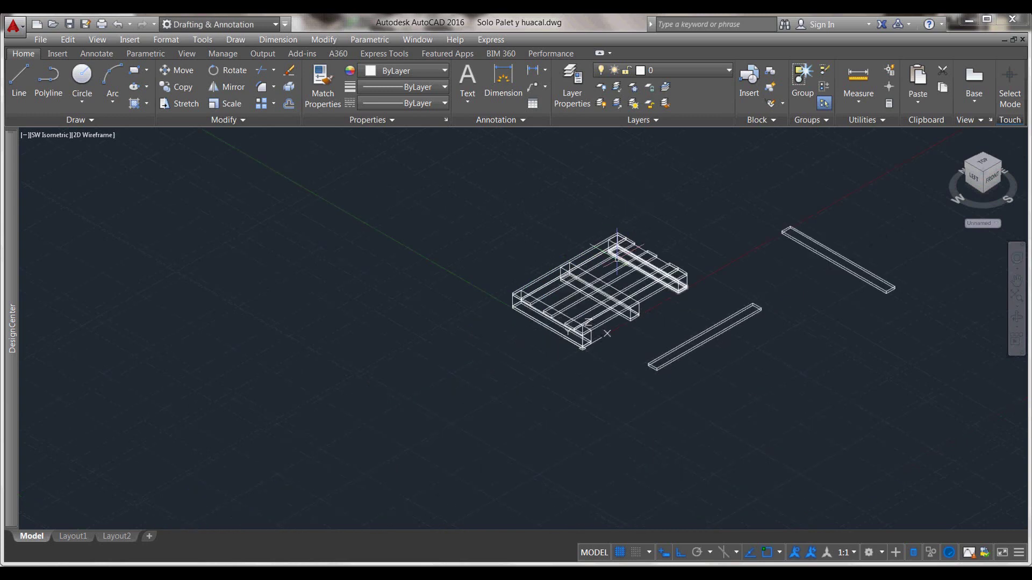
Move the two loose boards onto the pallet
left_click(906, 405)
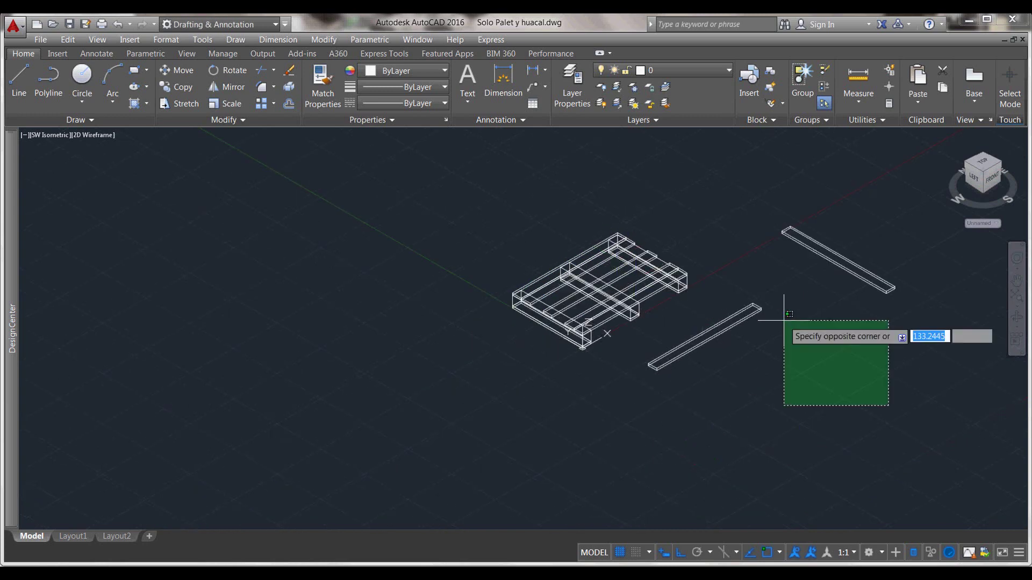
left_click(743, 245)
left_click(743, 304)
left_click(652, 315)
Window-select the whole pallet and assign it to the MADERA PALET layer
scroll(675, 345, "up", 3)
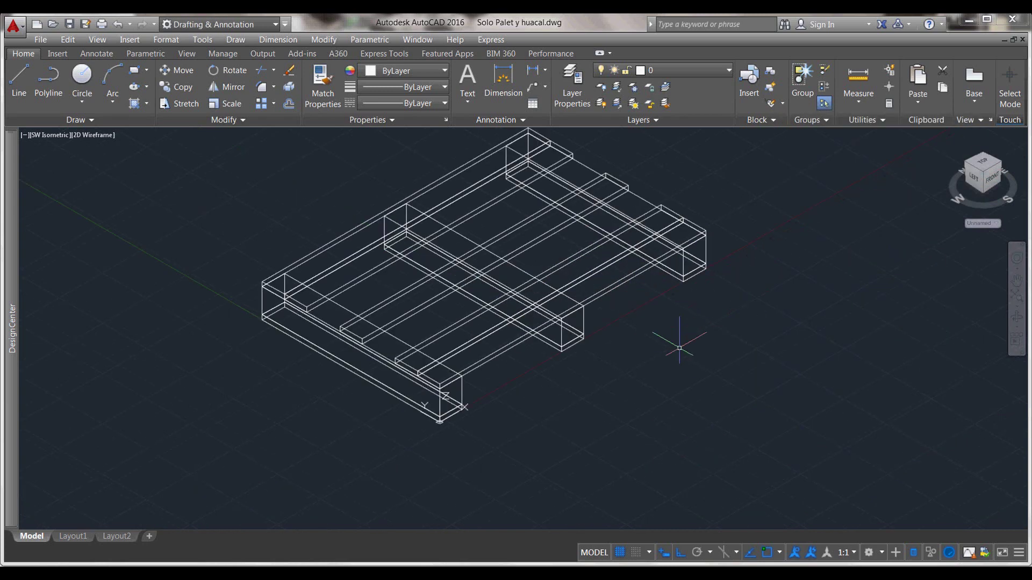
middle_click_drag(675, 346, 621, 442)
scroll(526, 308, "down", 2)
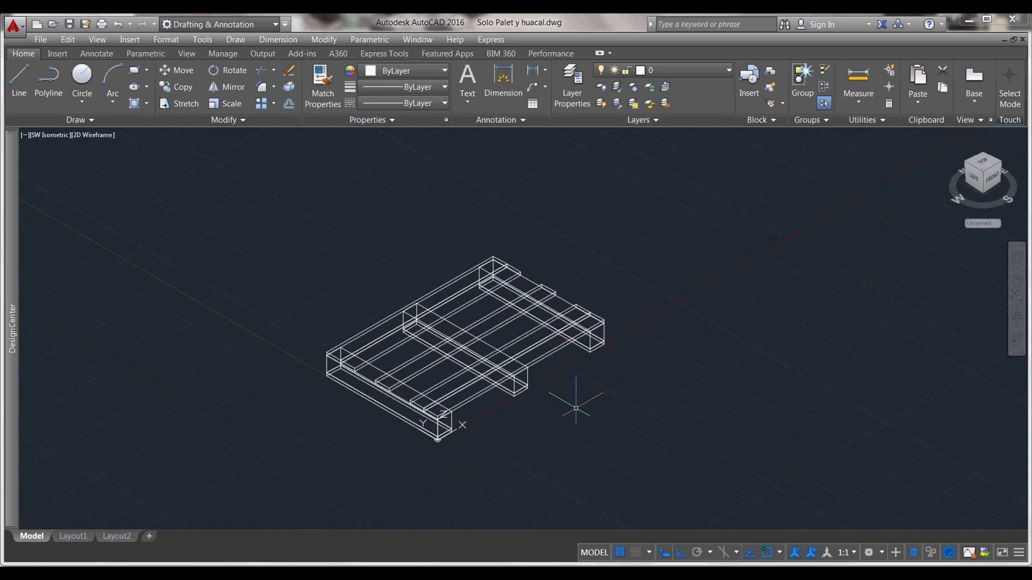
scroll(568, 290, "down", 2)
left_click_drag(651, 421, 406, 295)
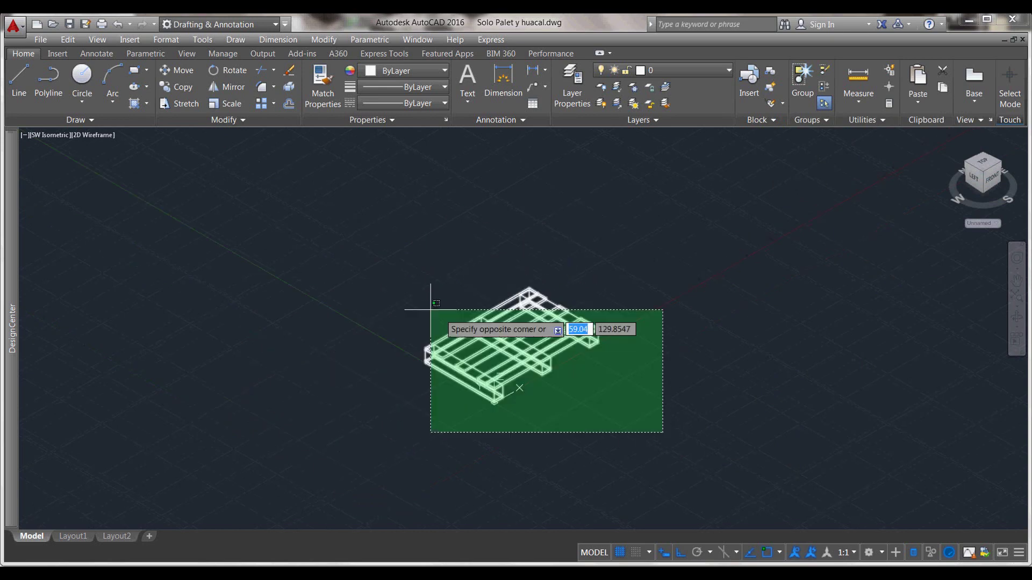
left_click(554, 192)
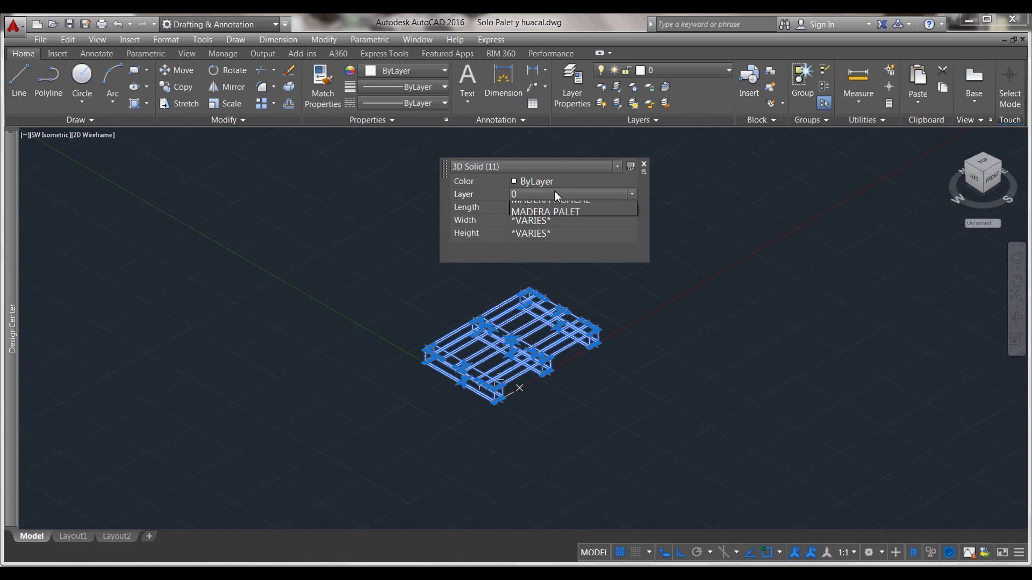
left_click(550, 231)
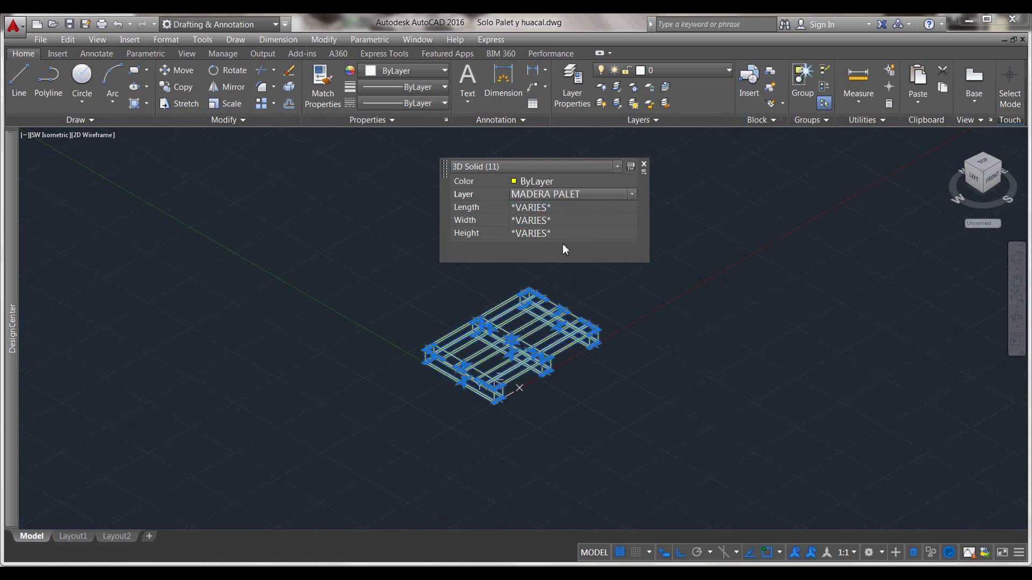
key("Escape")
Preview the yellow pallet in Conceptual style, then return to 2D Wireframe
type("vs")
key("Return")
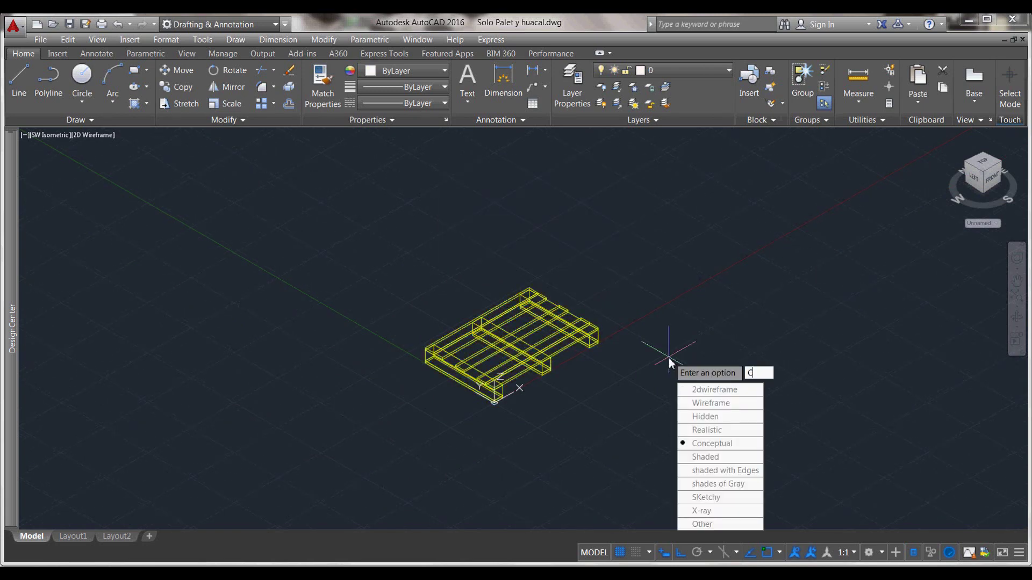
type("c")
key("Return")
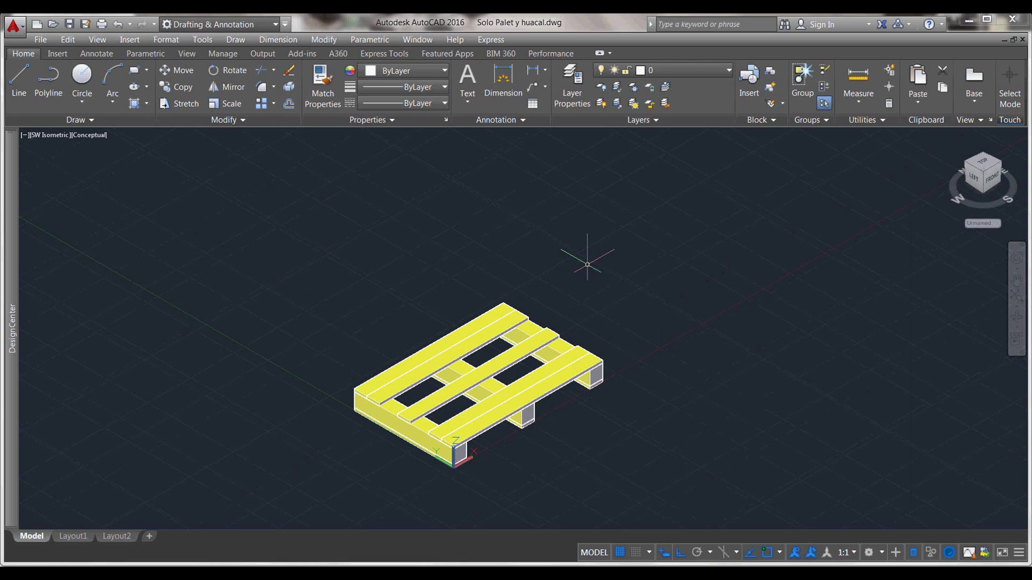
type("vs")
key("Return")
type("2")
key("Return")
scroll(473, 280, "down", 5)
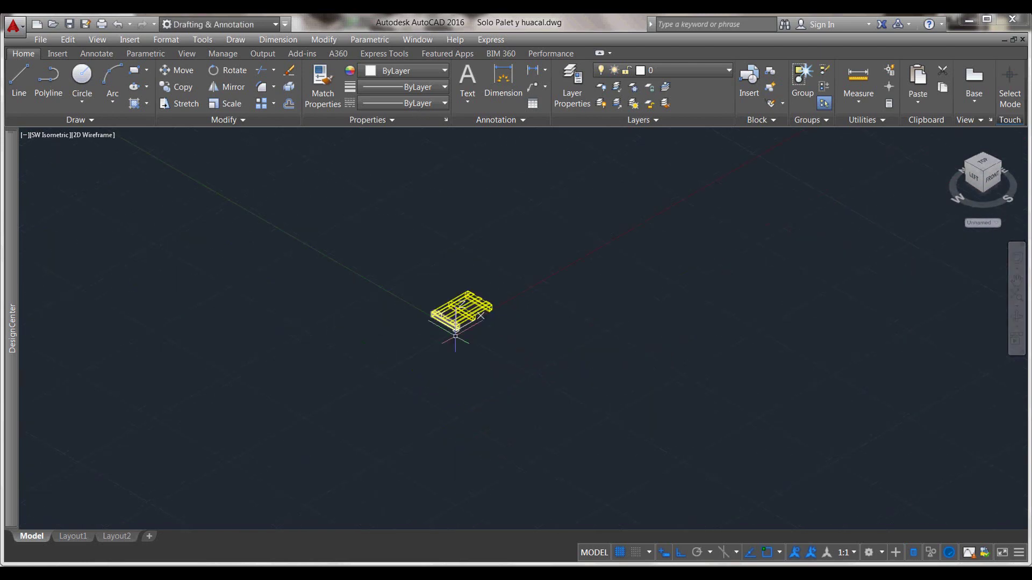
scroll(508, 397, "up", 2)
Move the whole pallet well away from the origin
key("Return")
left_click(330, 184)
left_click(570, 322)
key("Return")
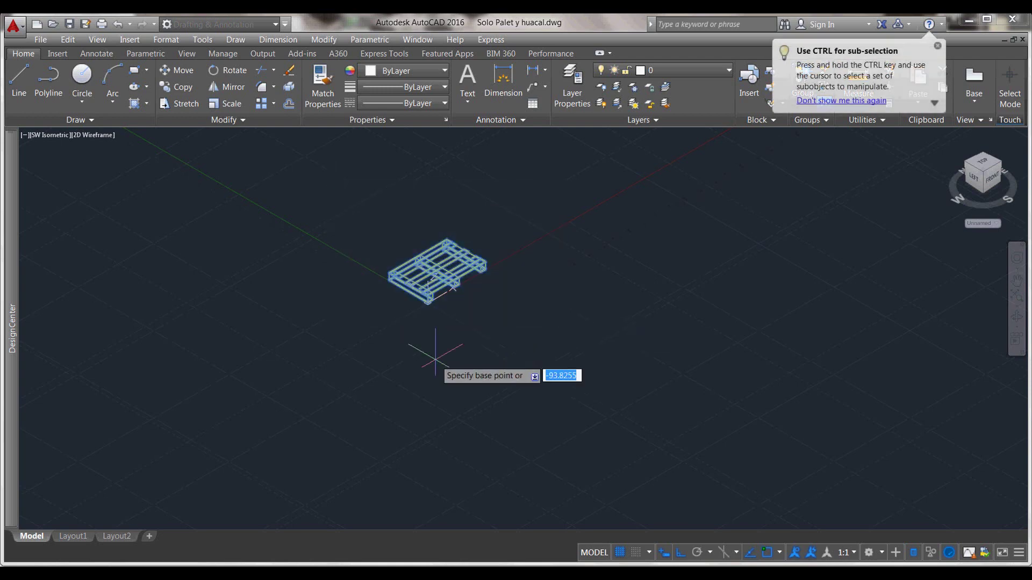
left_click(428, 302)
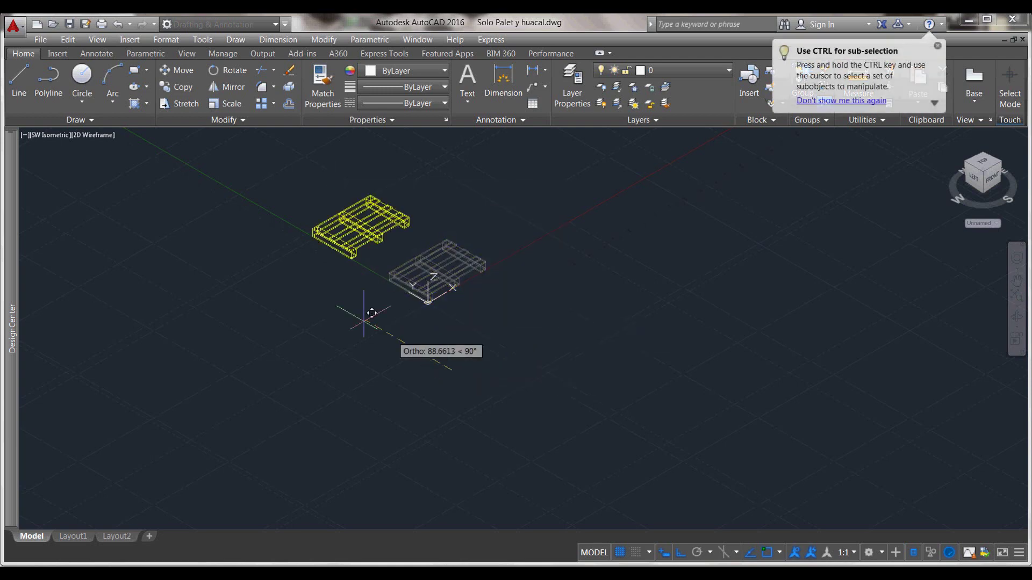
left_click(341, 301)
scroll(440, 330, "down", 3)
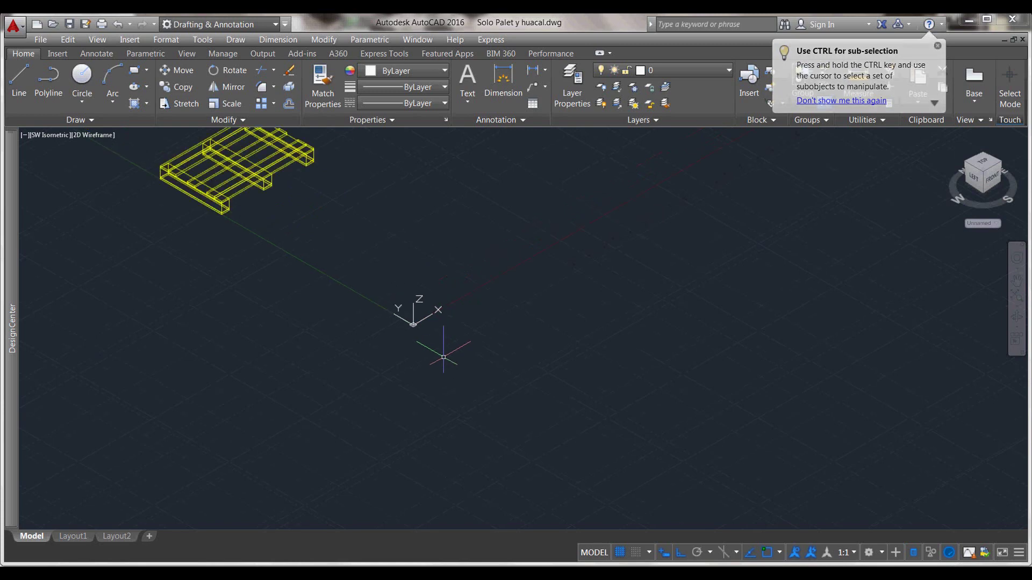
scroll(431, 290, "up", 3)
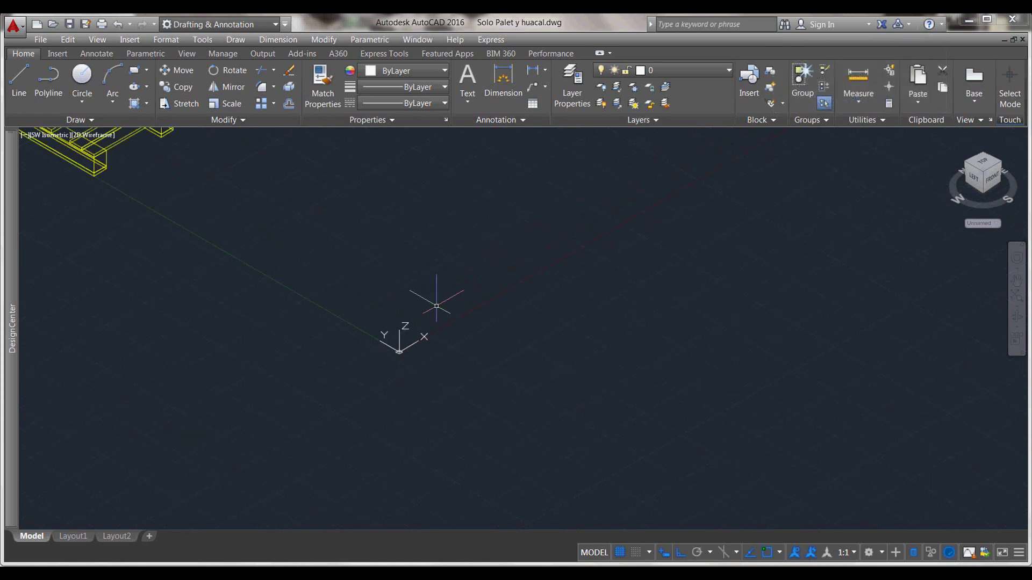
scroll(439, 328, "up", 2)
Draw a 48 × 30 × 27 box from the origin as the crate outline
type("X")
key("Return")
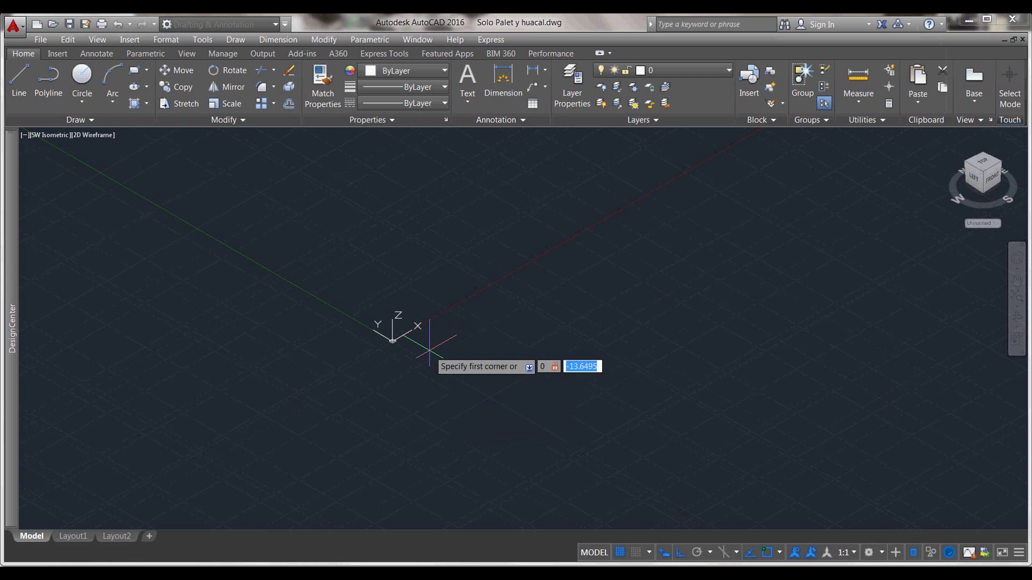
left_click(394, 341)
type("48")
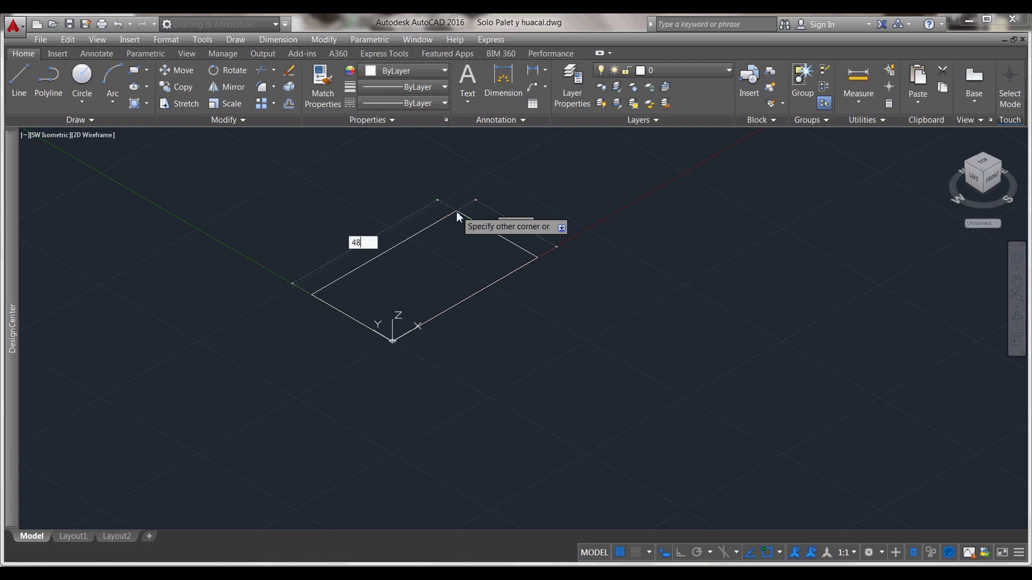
key("Tab")
type("30")
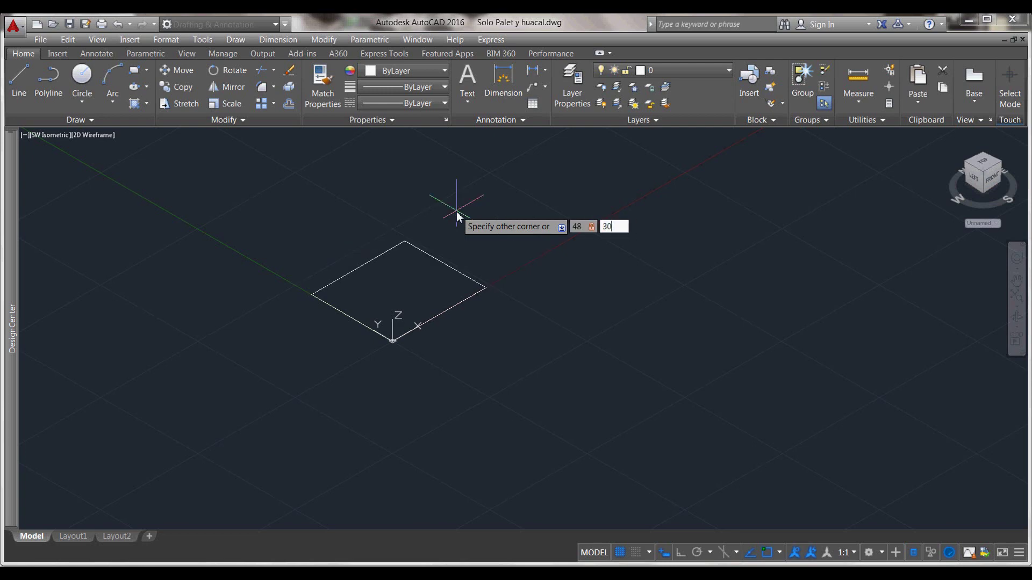
key("Tab")
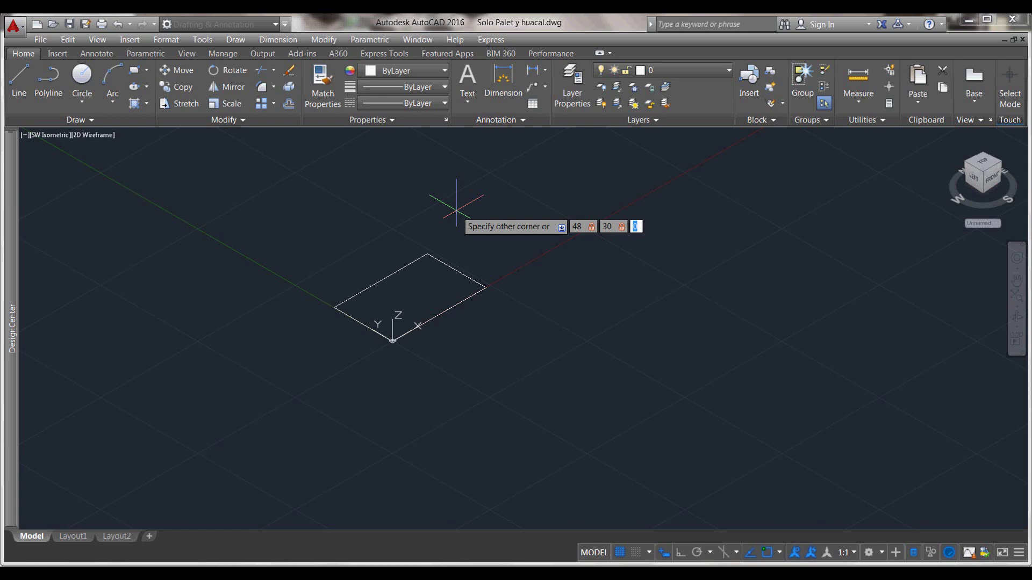
type("27")
key("Return")
type("BO")
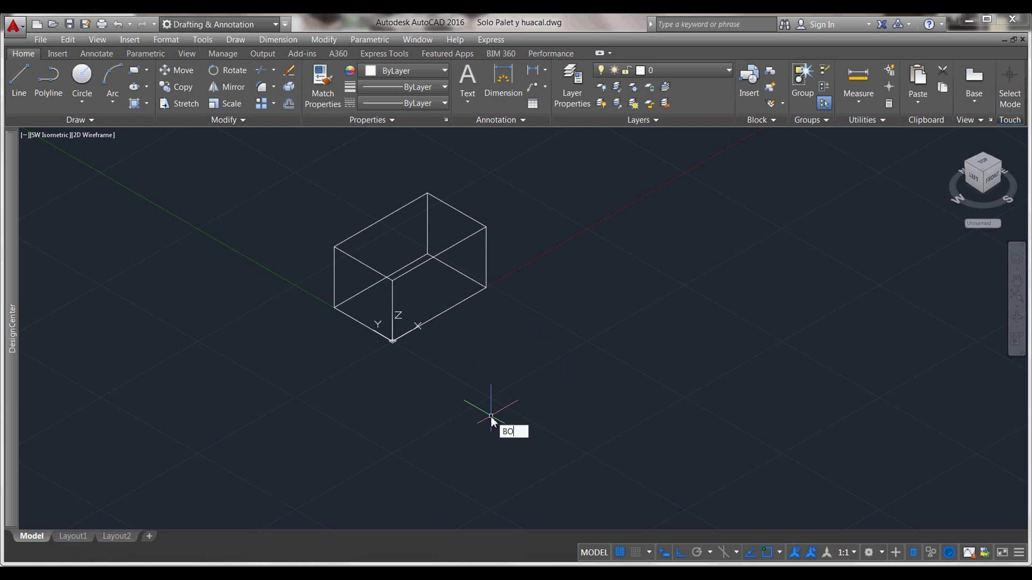
Draw a thin 8 × 48 × 1.6 slat box below the crate box
type("X")
key("Return")
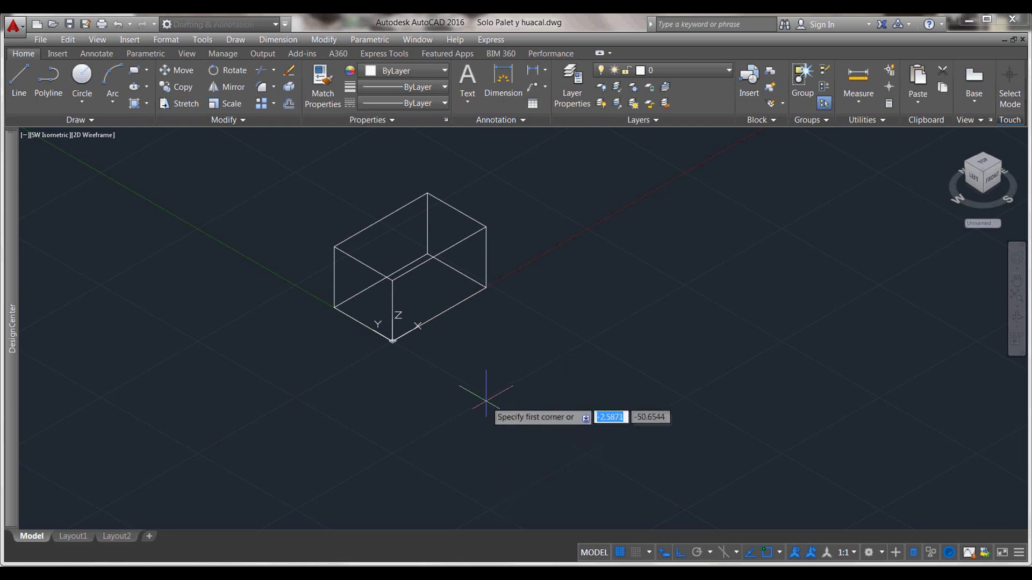
left_click(487, 401)
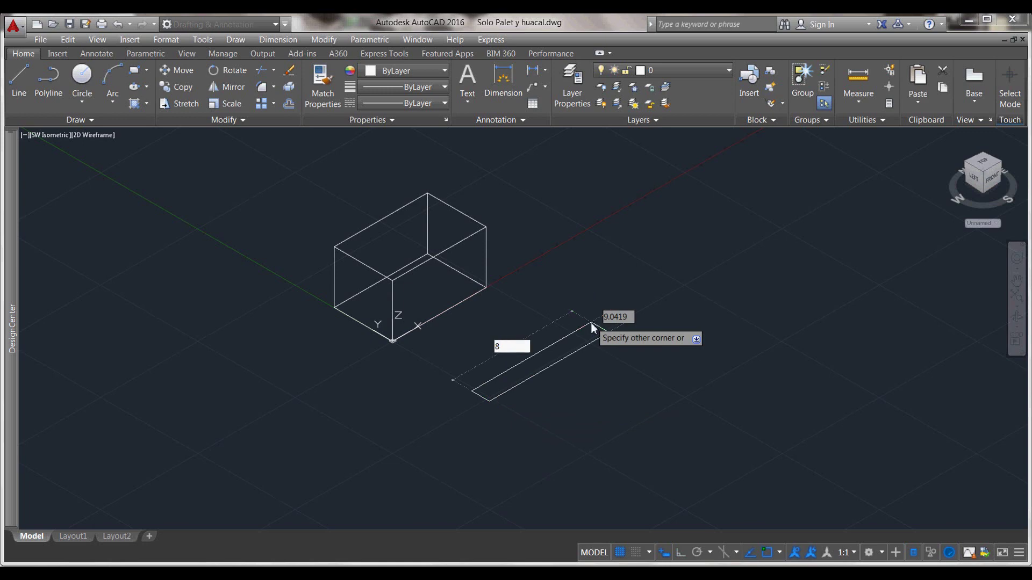
key("Tab")
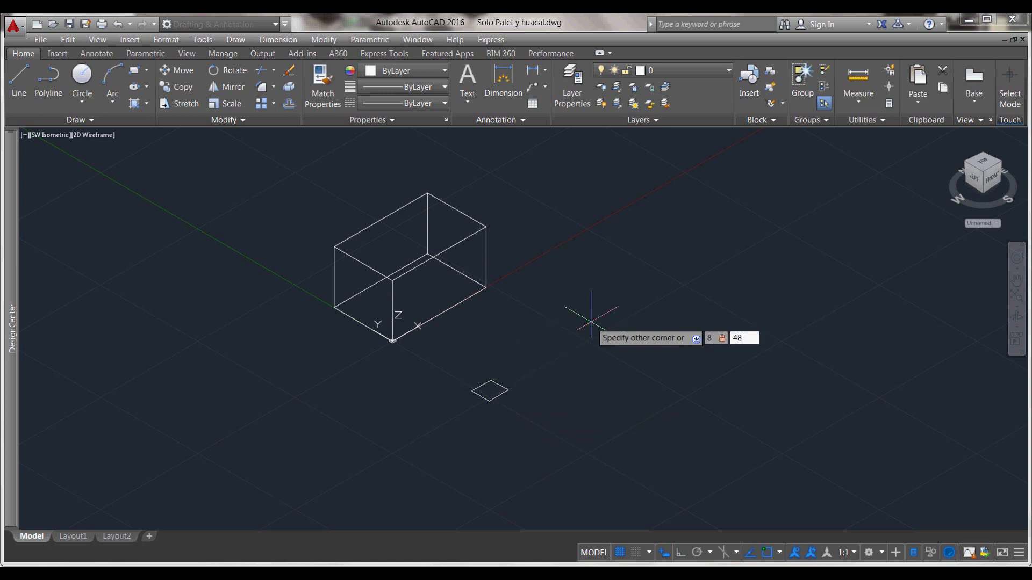
key("Tab")
key("Return")
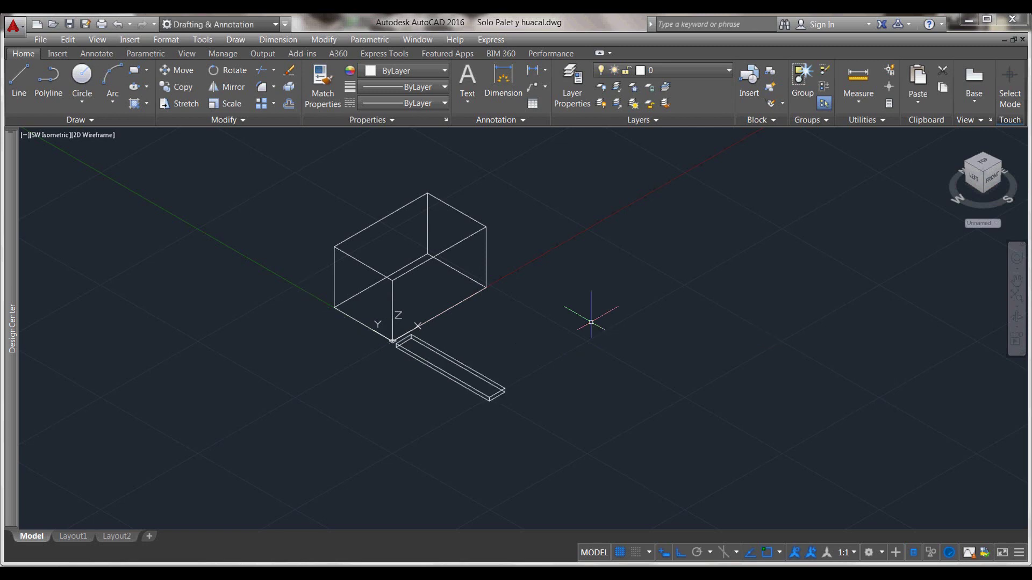
scroll(464, 388, "up", 2)
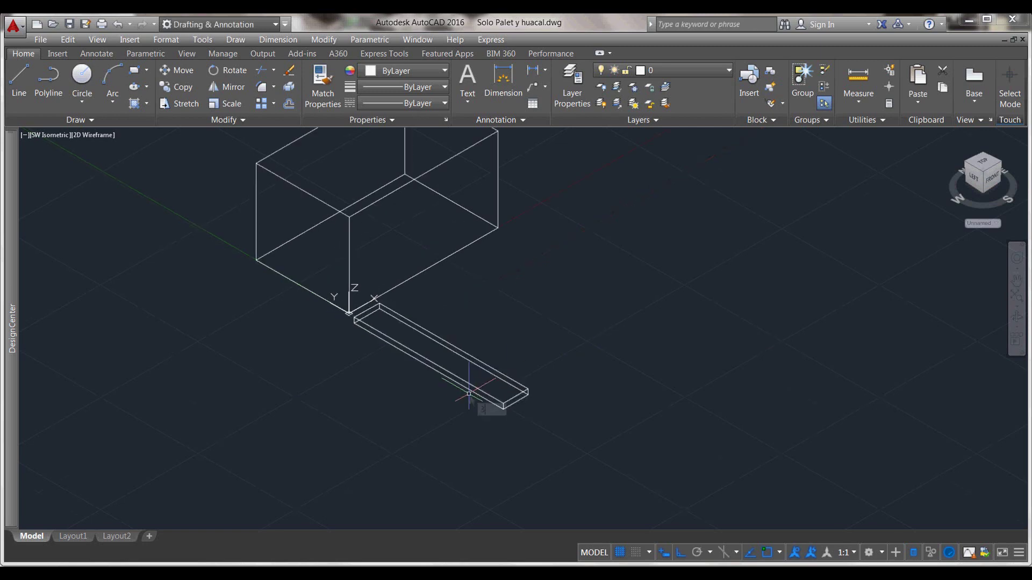
Rotate the slat 90° about the vertical Z axis
key("Return")
left_click(563, 421)
left_click(351, 302)
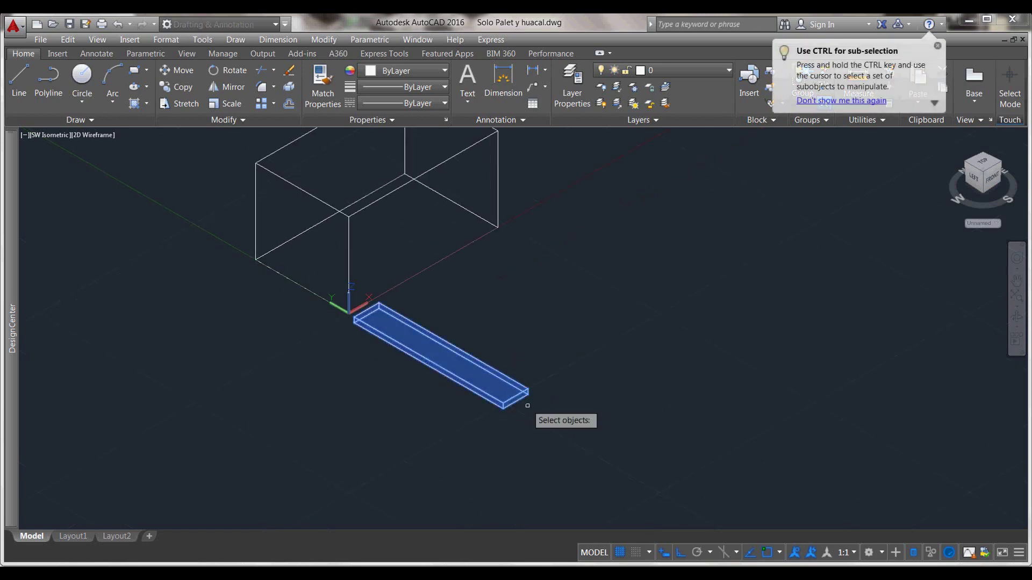
key("Return")
left_click(442, 354)
left_click(476, 338)
key("Return")
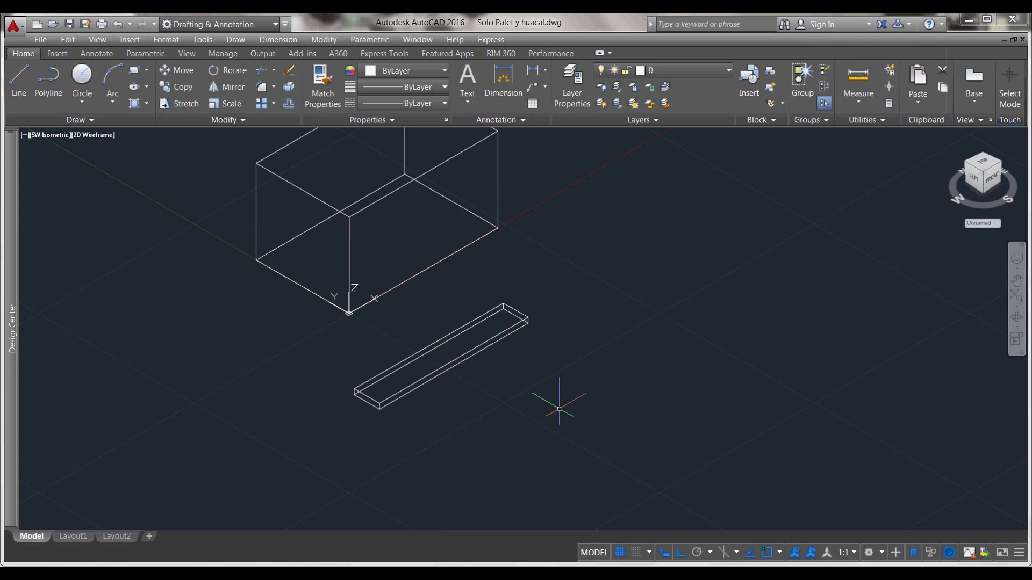
Copy the rotated slat further down-right to make another board
key("Return")
left_click(472, 323)
scroll(488, 275, "down", 2)
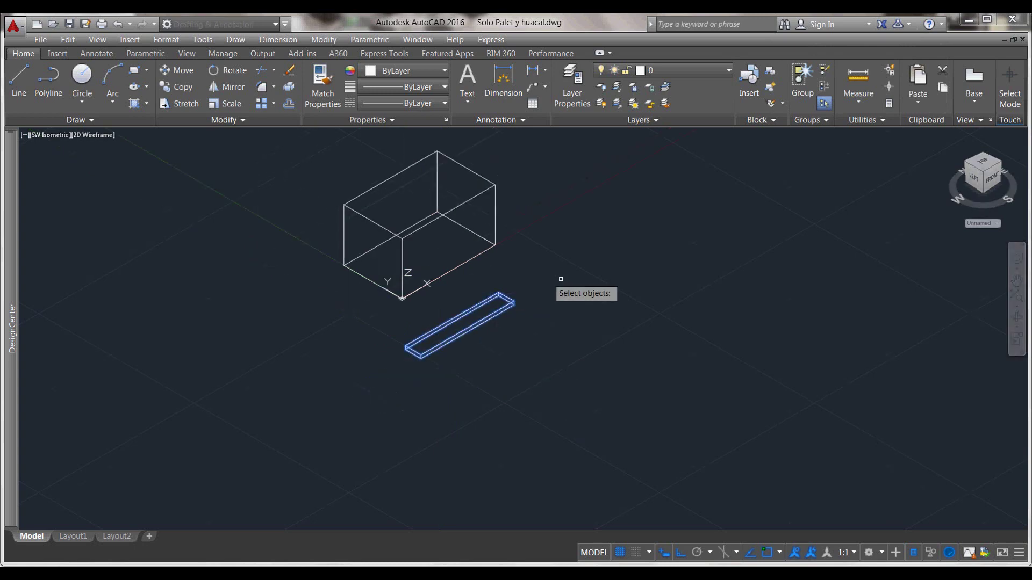
key("Return")
left_click(568, 275)
left_click(636, 330)
left_click(677, 355)
key("Return")
scroll(646, 389, "up", 3)
Rotate the front slat 90° so it stands on edge
key("Return")
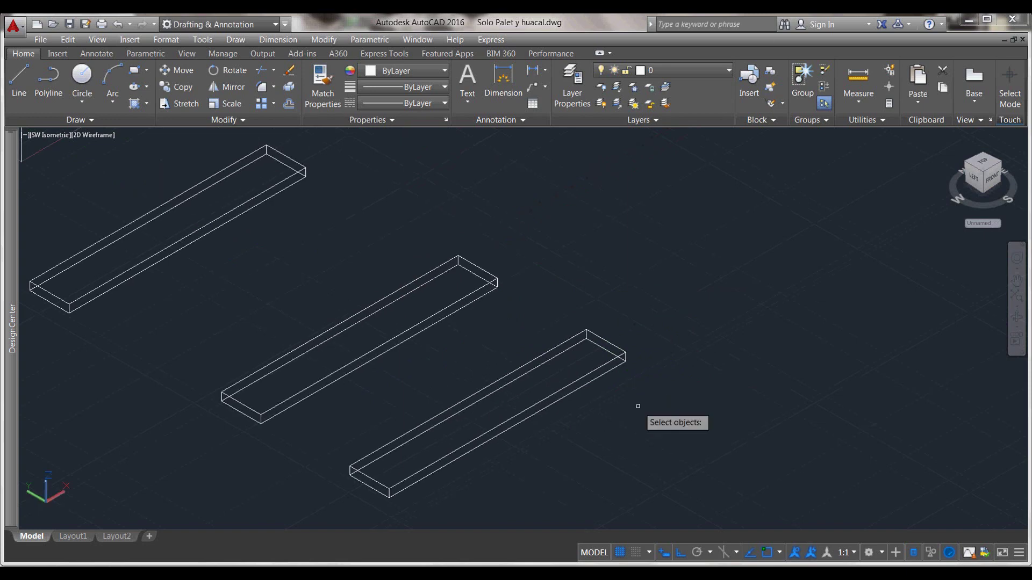
left_click(575, 351)
key("Return")
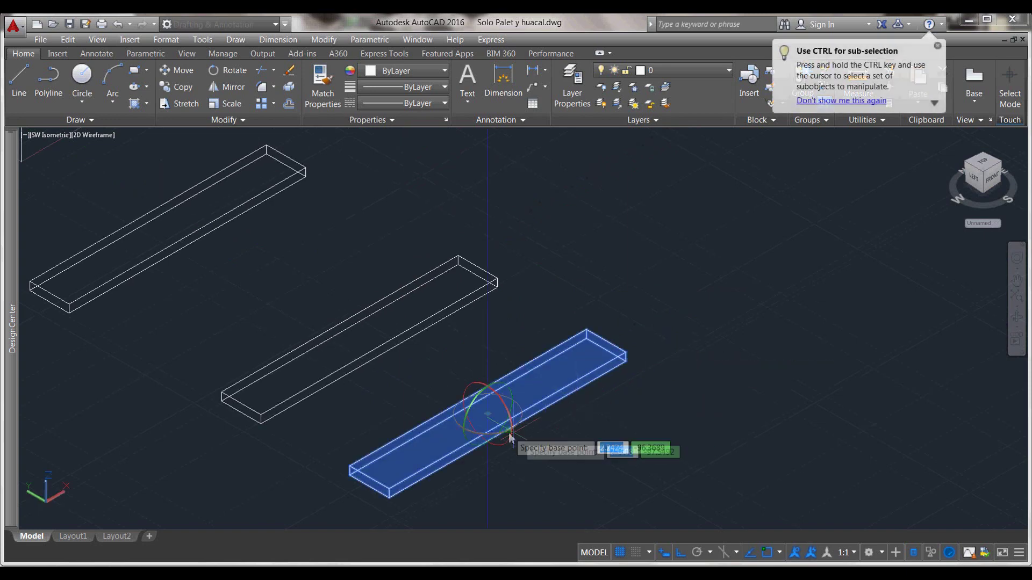
left_click(507, 395)
type("0")
key("Return")
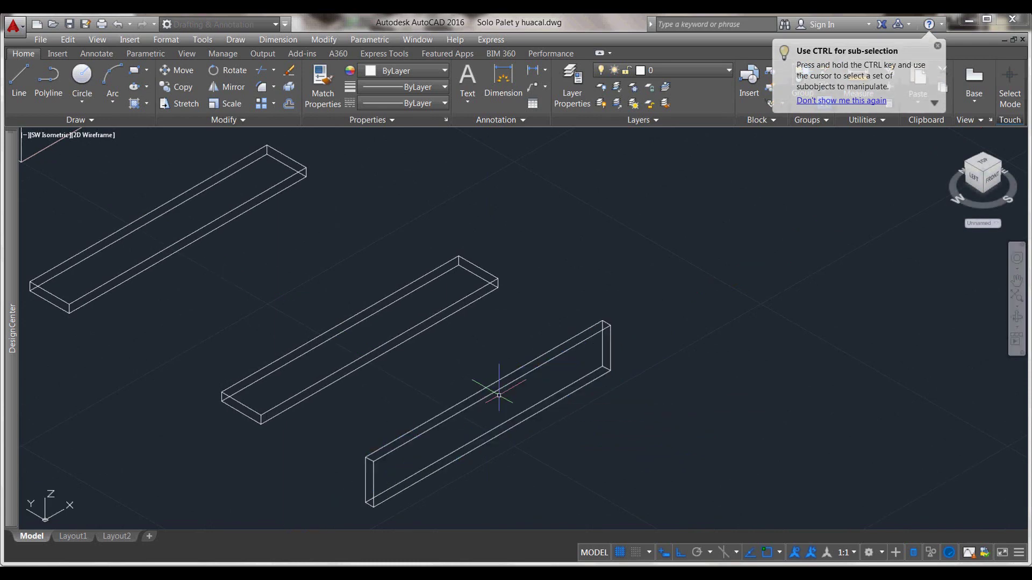
Select the upright slat for moving
key("Return")
scroll(604, 384, "down", 3)
left_click(604, 391)
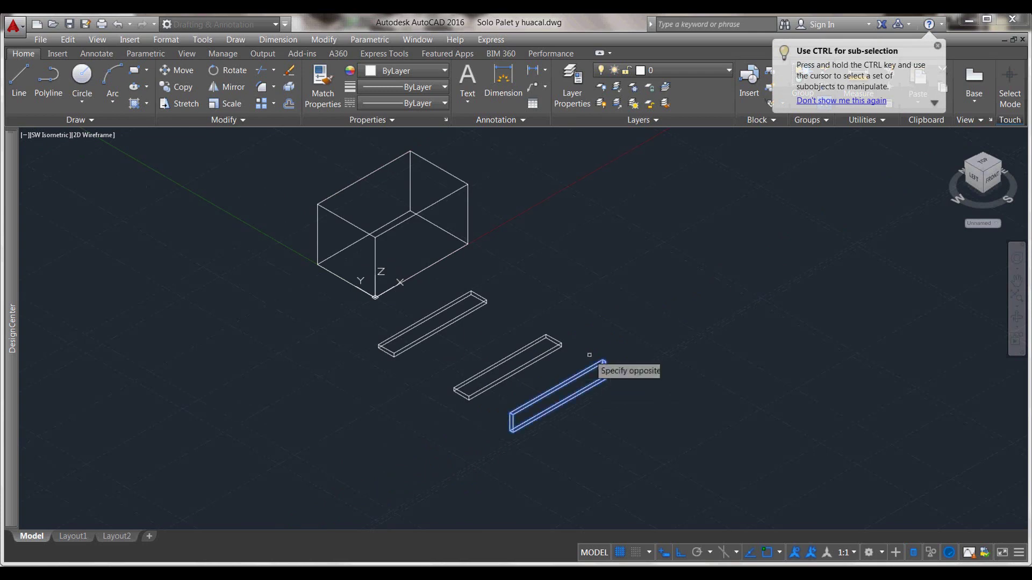
scroll(590, 355, "up", 3)
left_click(602, 365)
key("Return")
scroll(597, 376, "down", 3)
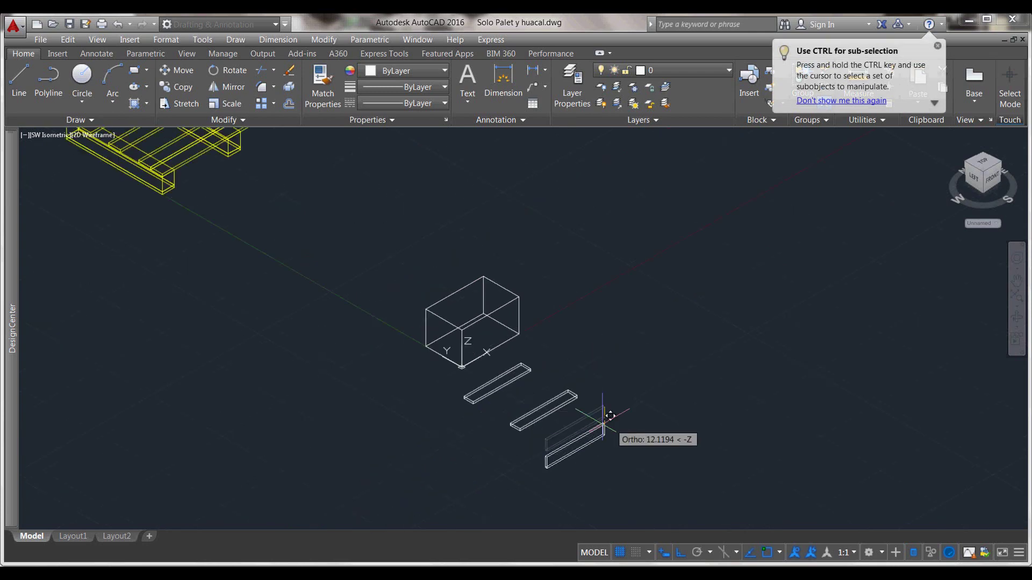
Place the board on the box's top-right edge and copy it just below
scroll(517, 295, "up", 4)
left_click(516, 295)
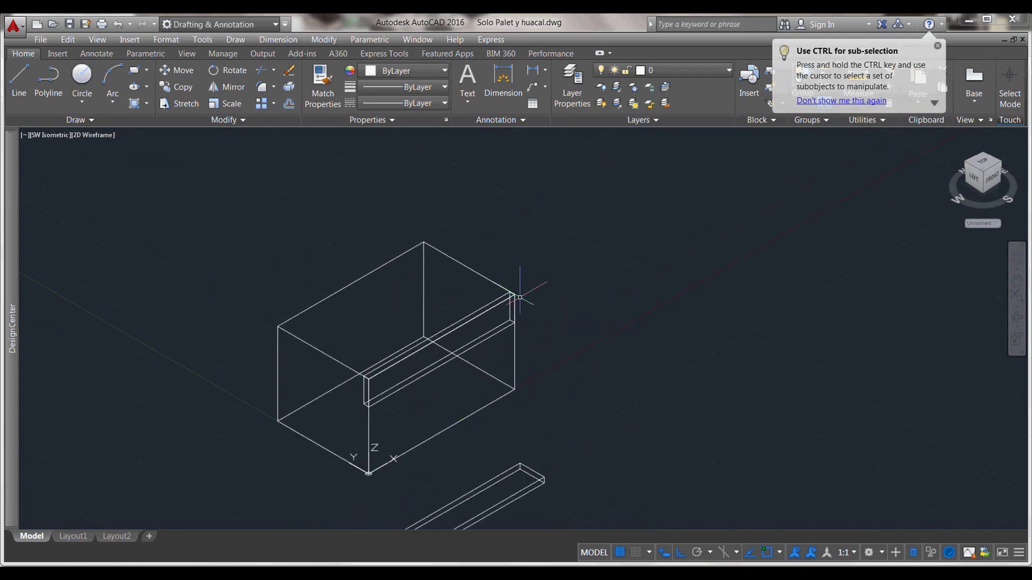
type("o")
key("Return")
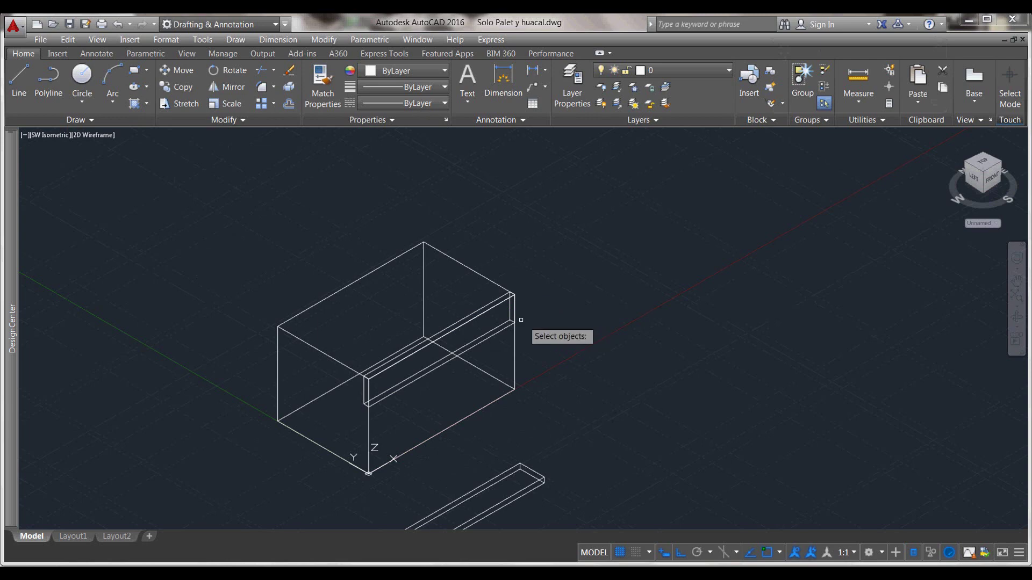
scroll(525, 334, "up", 2)
left_click(511, 319)
key("Return")
left_click(510, 319)
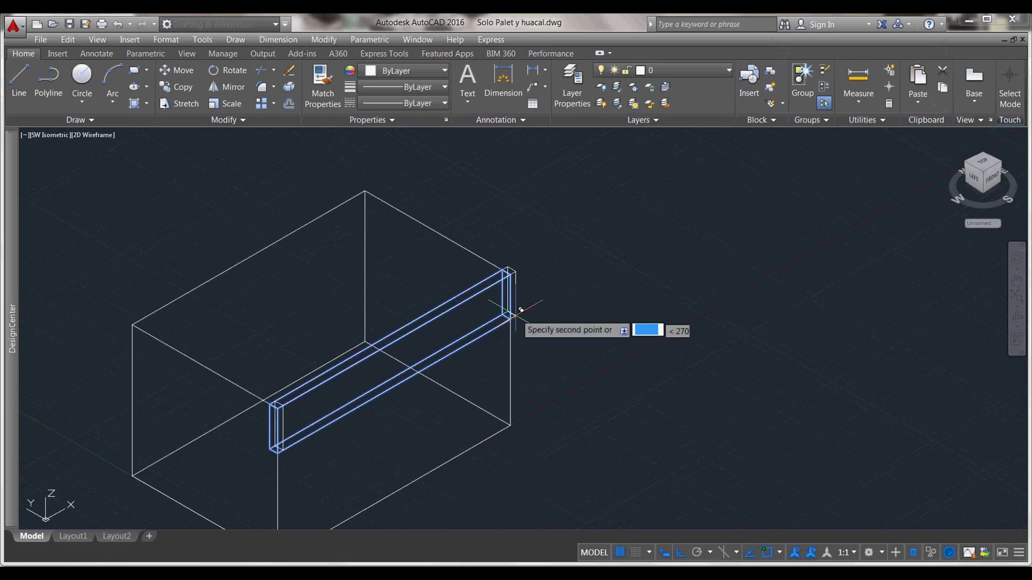
scroll(514, 301, "down", 2)
left_click(516, 370)
key("Return")
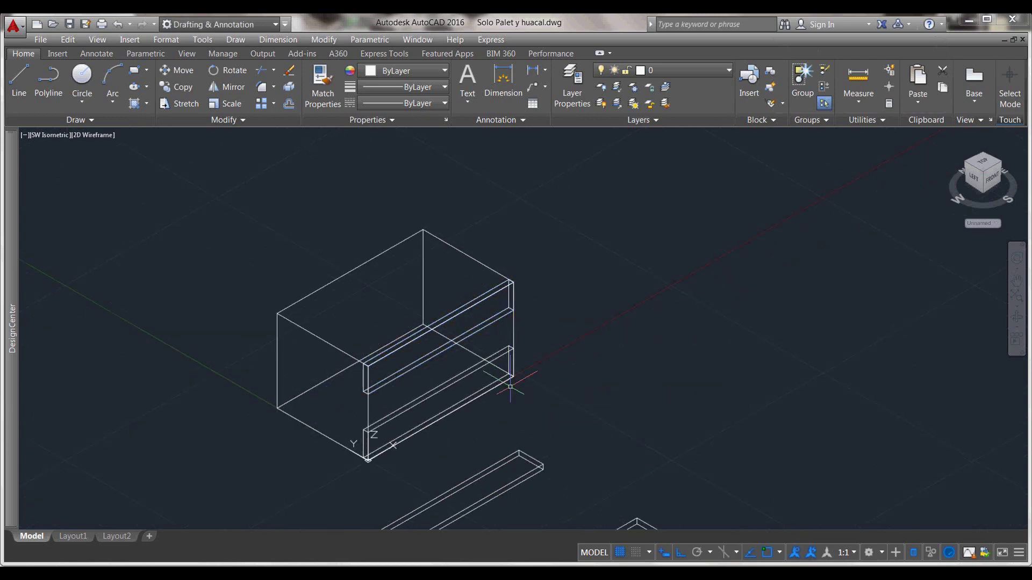
Copy the board again to form the third slat on the front side
type("Co")
key("Return")
left_click(508, 382)
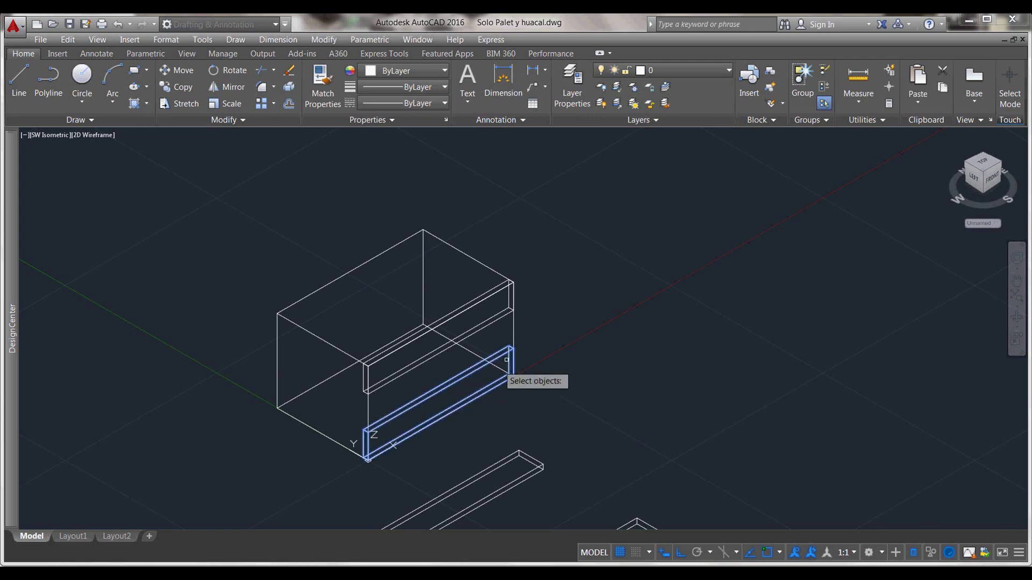
scroll(508, 380, "up", 3)
key("Return")
left_click(483, 397)
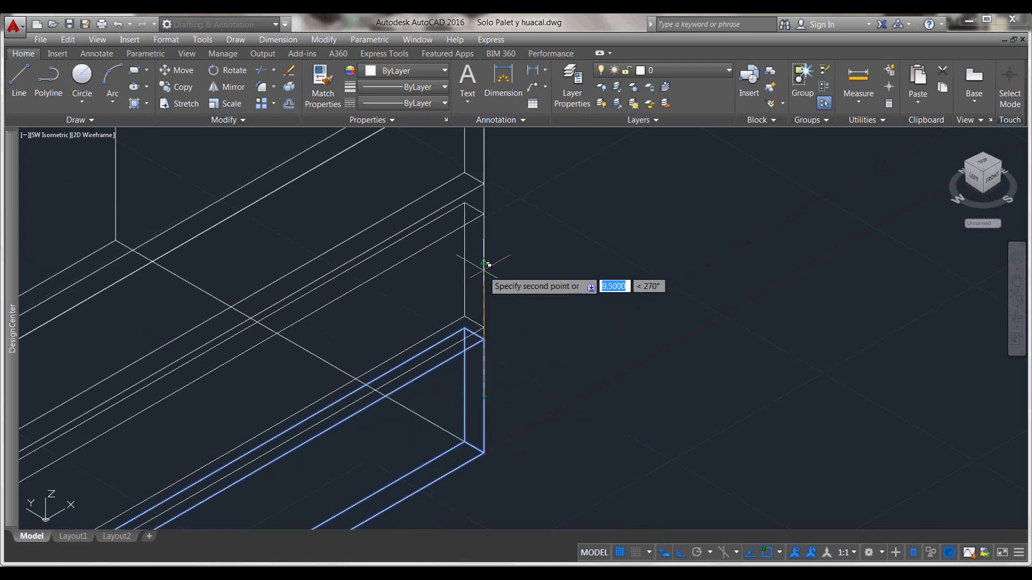
left_click(484, 203)
key("Return")
scroll(568, 285, "down", 3)
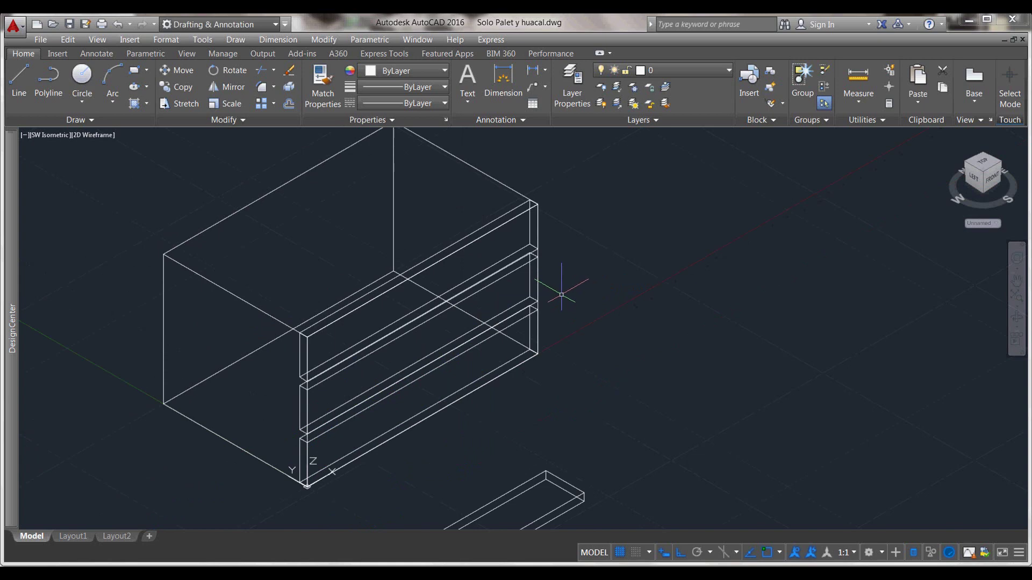
type("CO")
Copy the three front slats to the opposite long side of the box
key("Return")
left_click(426, 391)
left_click(290, 340)
key("Return")
left_click(299, 334)
left_click(172, 248)
key("Return")
scroll(359, 290, "down", 5)
scroll(358, 291, "up", 1)
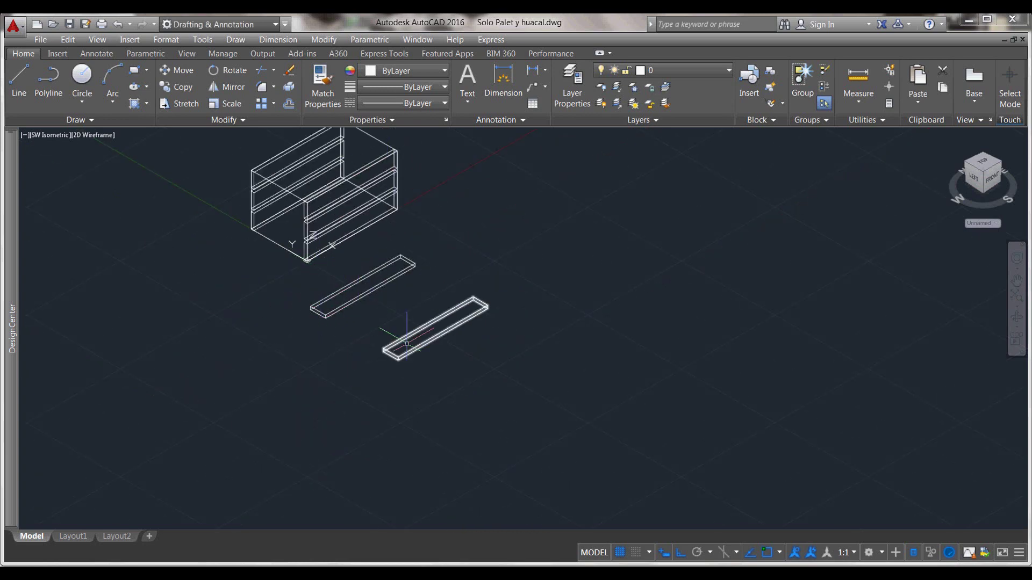
type("CO")
Copy the lower loose board to a spot at its lower left
key("Return")
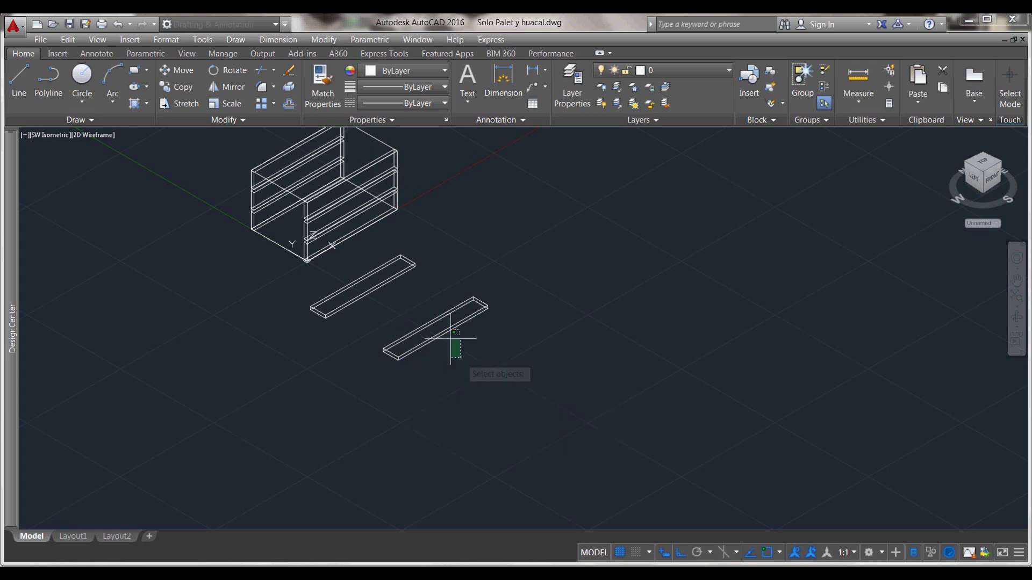
scroll(472, 322, "down", 2)
left_click(462, 309)
key("Return")
left_click(529, 346)
left_click(422, 409)
key("Return")
scroll(295, 386, "up", 2)
Rotate the copied board 180 degrees in 3D
type("dr")
key("Return")
left_click(376, 370)
key("Return")
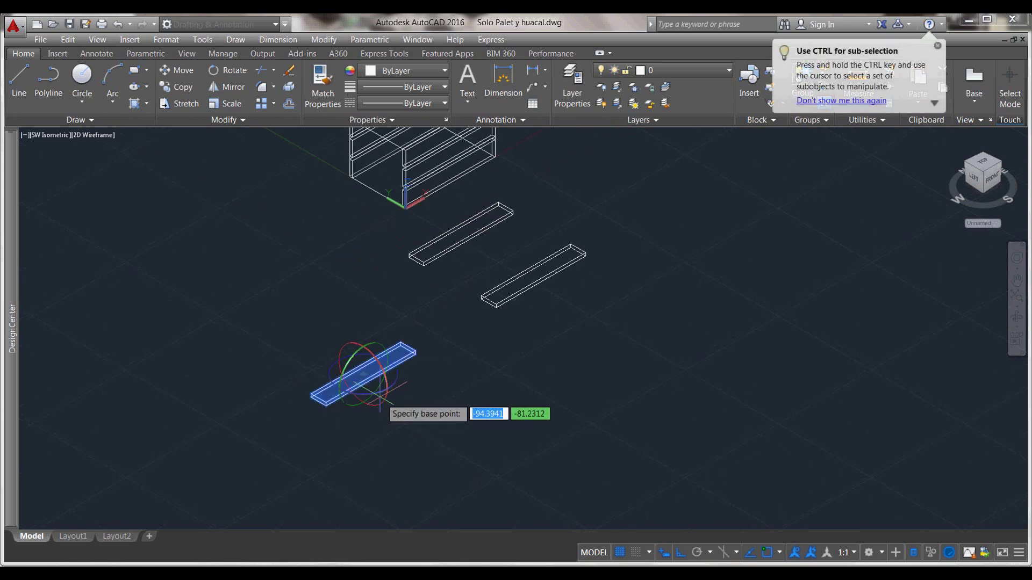
left_click(380, 393)
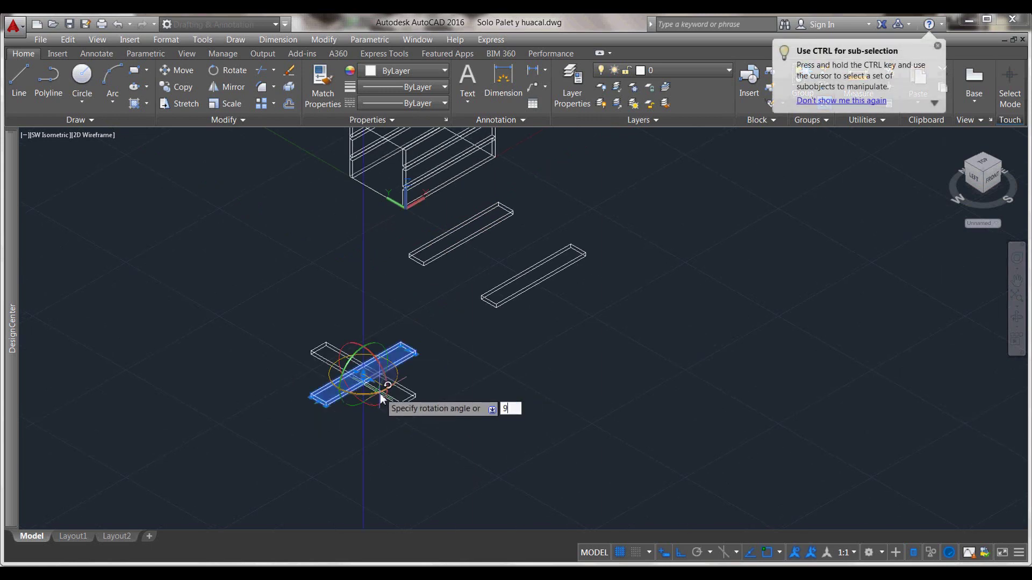
type("180")
key("Return")
Rotate the board about its Y axis so it stands upright
type("3d")
key("Return")
left_click(420, 415)
left_click(391, 365)
scroll(385, 395, "up", 4)
key("Return")
left_click(404, 387)
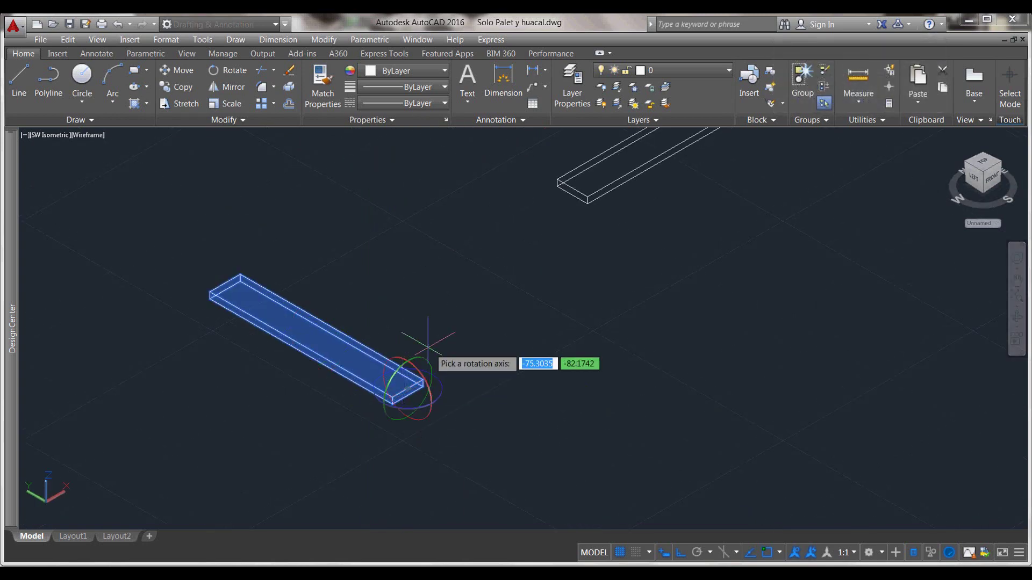
left_click(428, 373)
type("0")
key("Return")
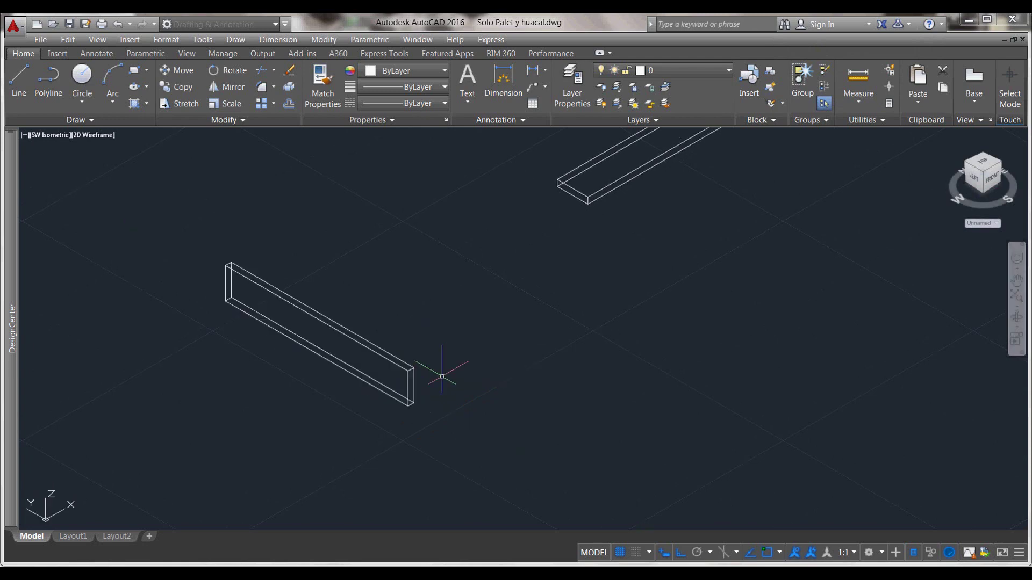
scroll(438, 371, "down", 3)
Move the upright board against the crate's end crosspiece
key("Return")
left_click_drag(437, 414, 380, 350)
scroll(365, 350, "up", 4)
key("Return")
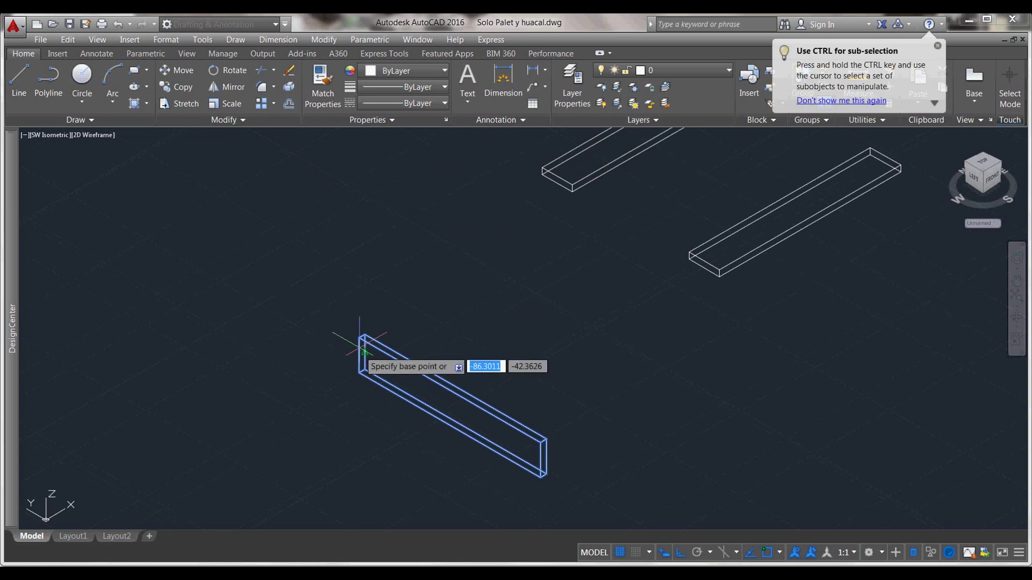
left_click(364, 351)
scroll(415, 161, "up", 2)
scroll(419, 192, "up", 3)
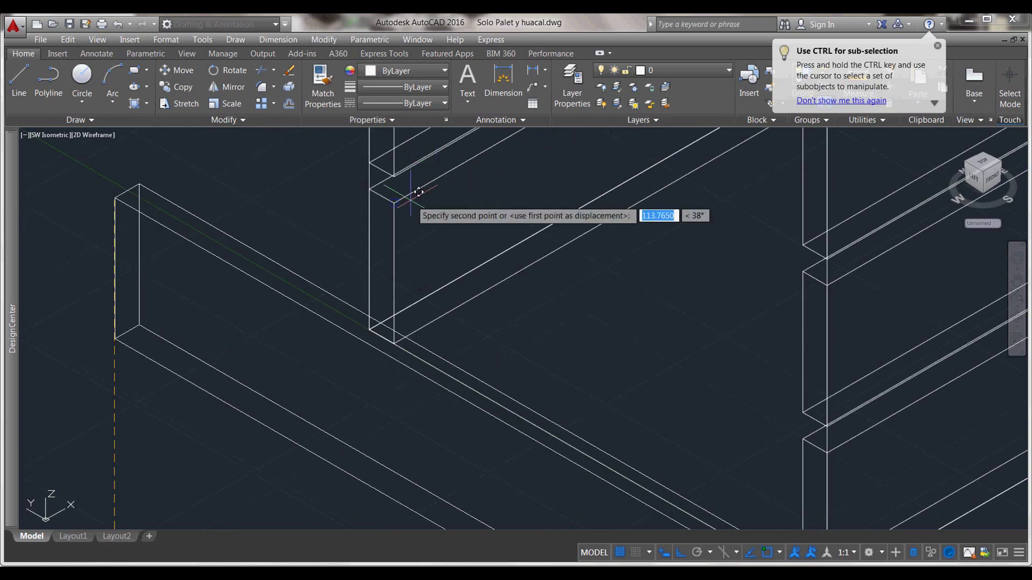
left_click(397, 210)
scroll(397, 209, "down", 3)
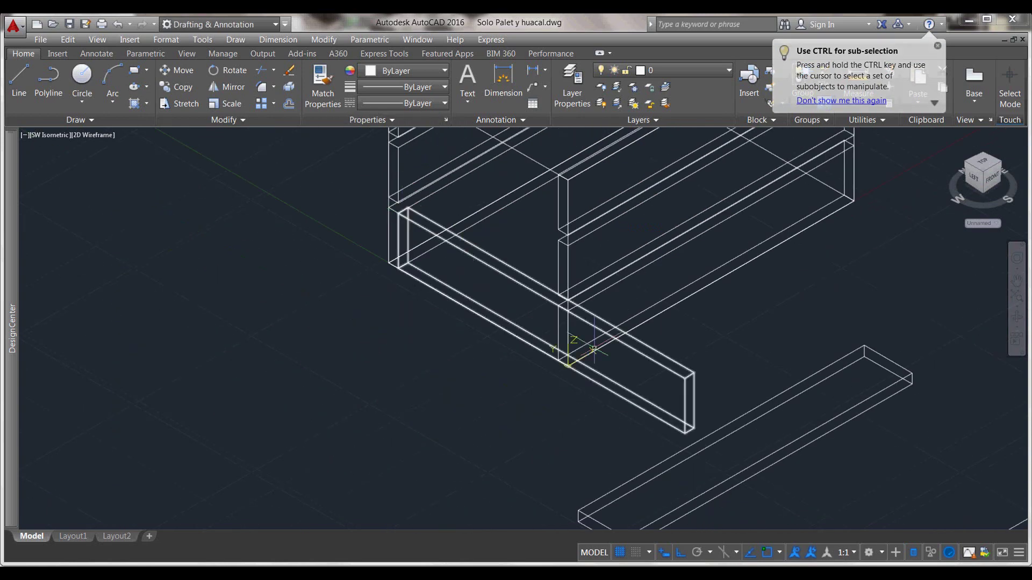
Shorten the upright board from 48 to 26.8 to fit the crate's end
left_click(693, 382)
left_click(693, 413)
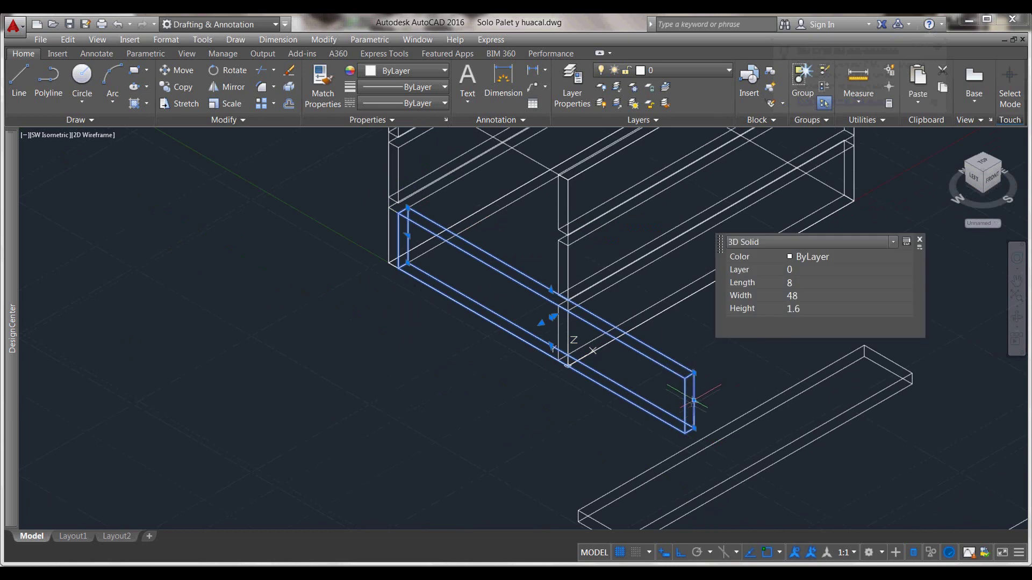
left_click(693, 400)
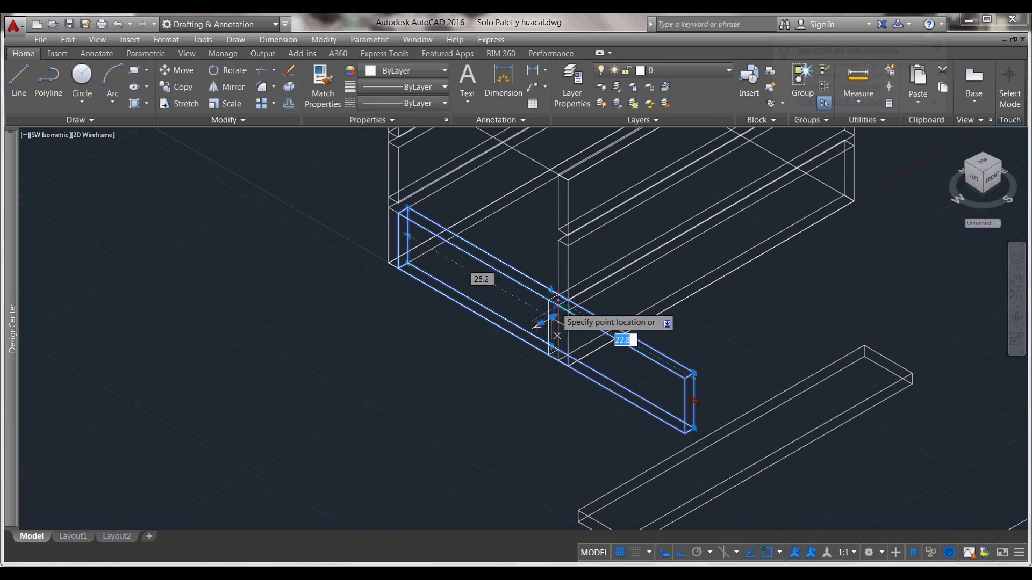
left_click(567, 331)
scroll(487, 387, "down", 2)
key("Escape")
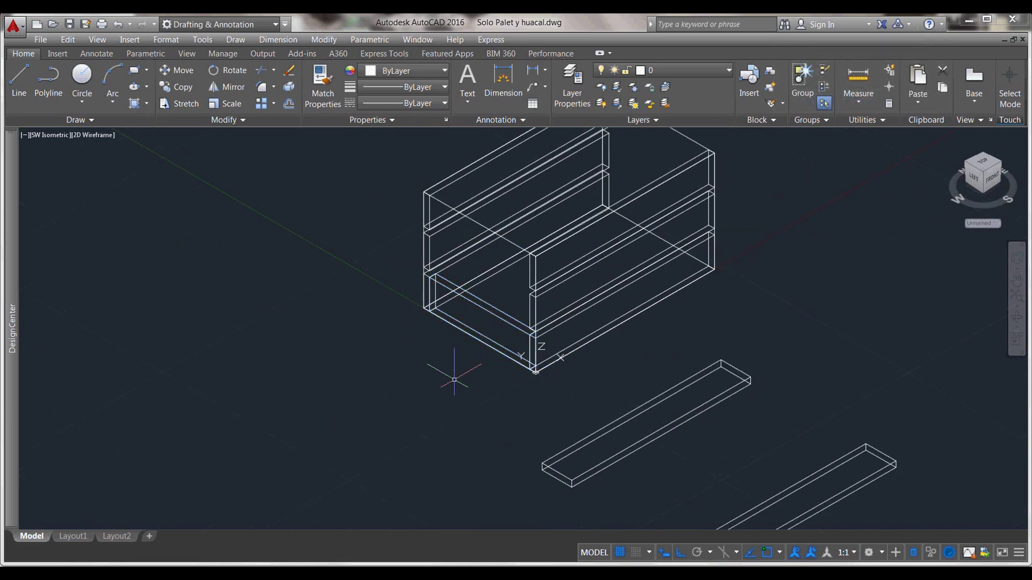
Copy the end board 19 units upward
key("Return")
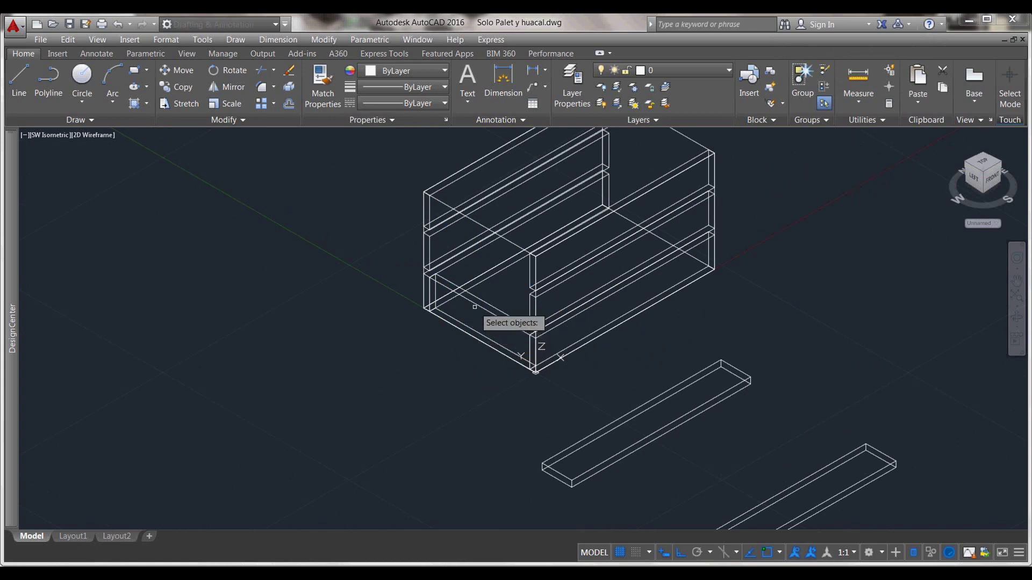
scroll(436, 288, "up", 2)
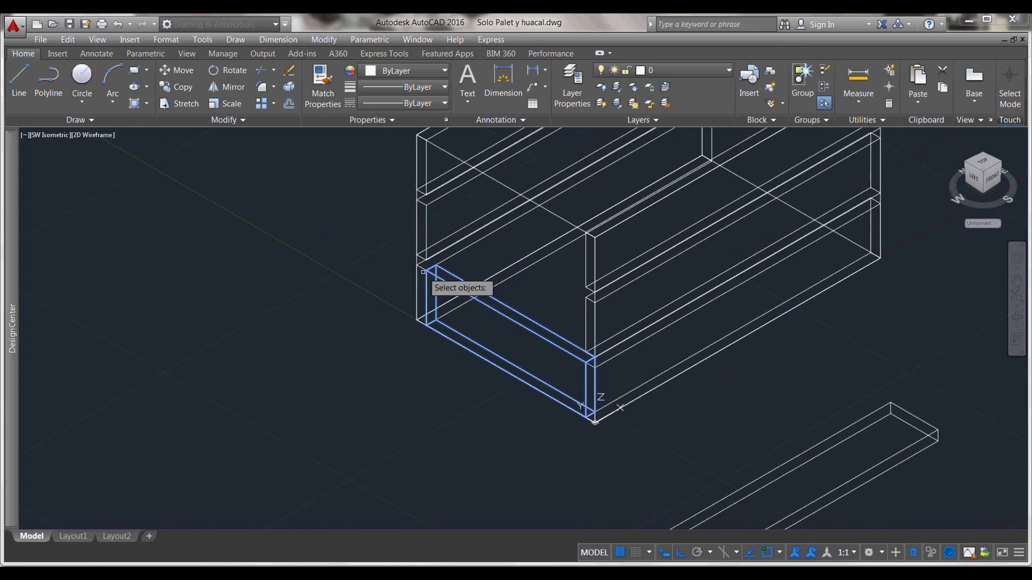
key("Return")
left_click(417, 263)
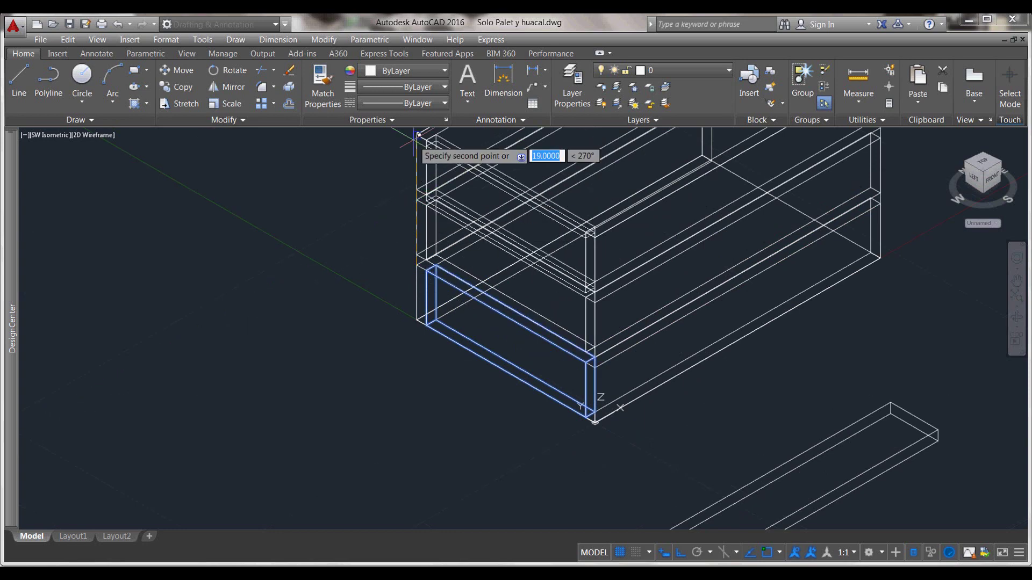
left_click(419, 135)
key("Return")
Copy both end boards, using the frame corner as the base point
type("co")
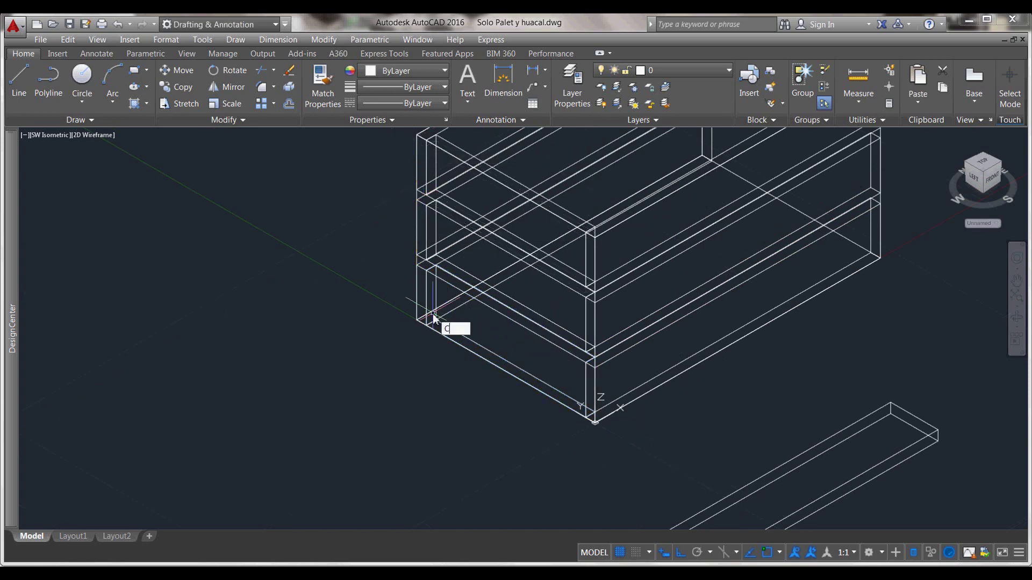
key("Return")
left_click(582, 323)
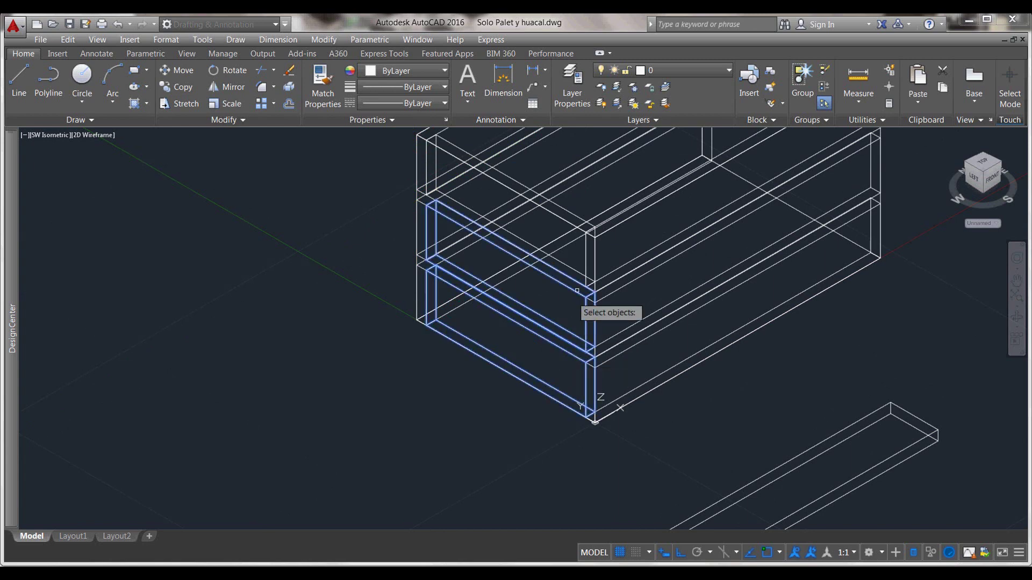
left_click(570, 211)
scroll(537, 209, "down", 2)
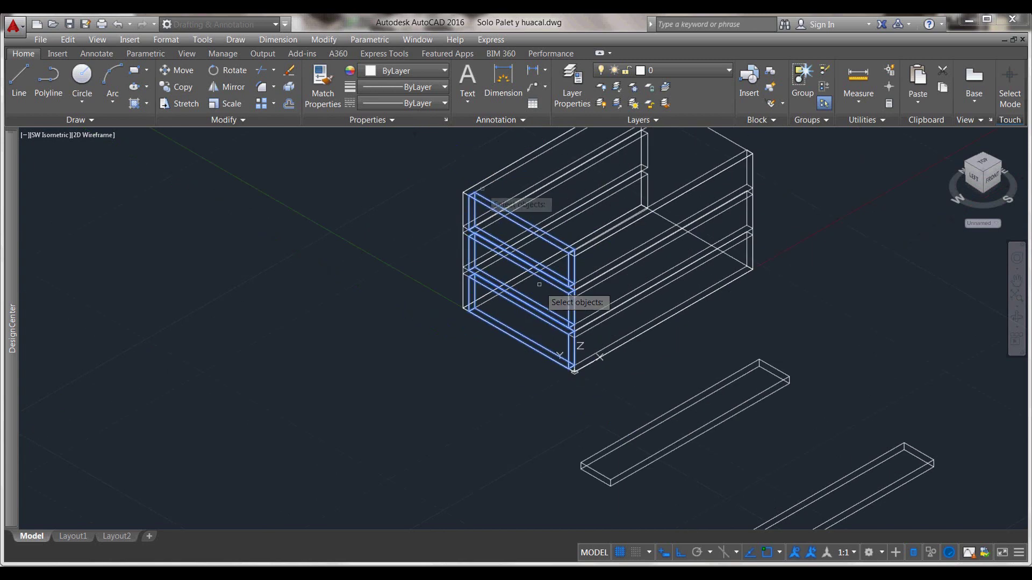
scroll(484, 215, "up", 4)
key("Return")
scroll(591, 220, "down", 3)
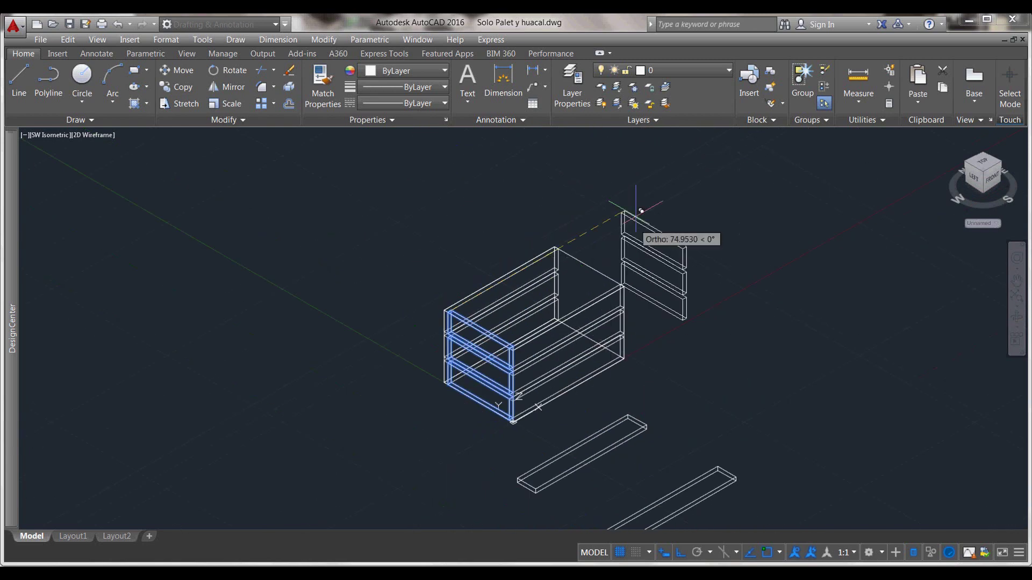
scroll(558, 194, "up", 3)
scroll(497, 271, "up", 2)
left_click(497, 271)
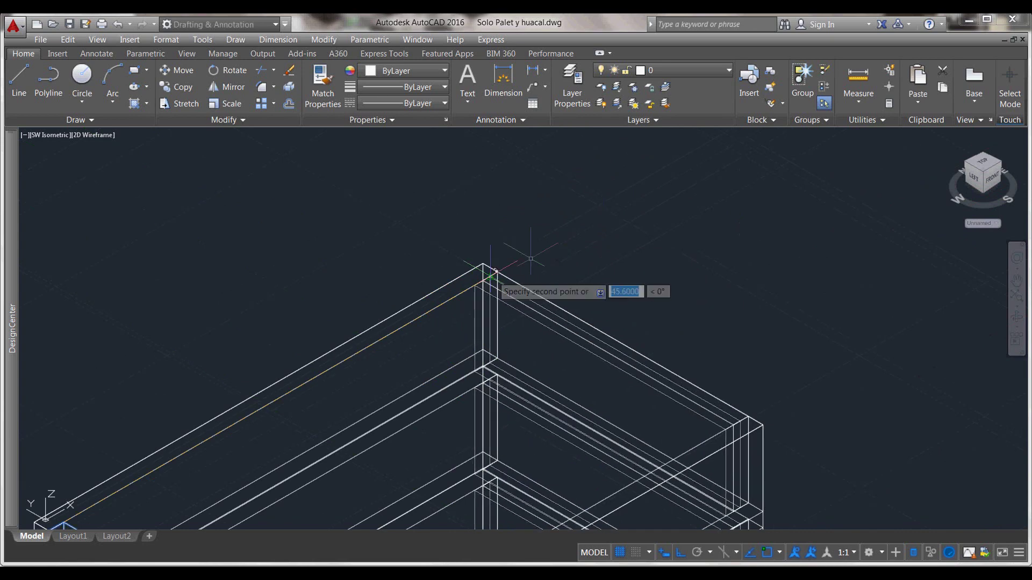
scroll(492, 279, "down", 4)
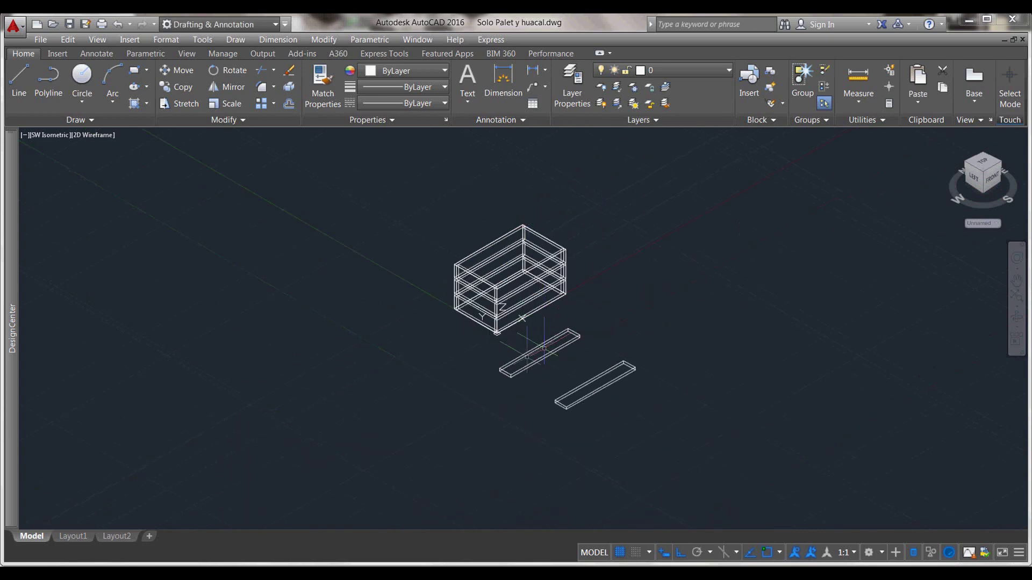
scroll(553, 365, "up", 2)
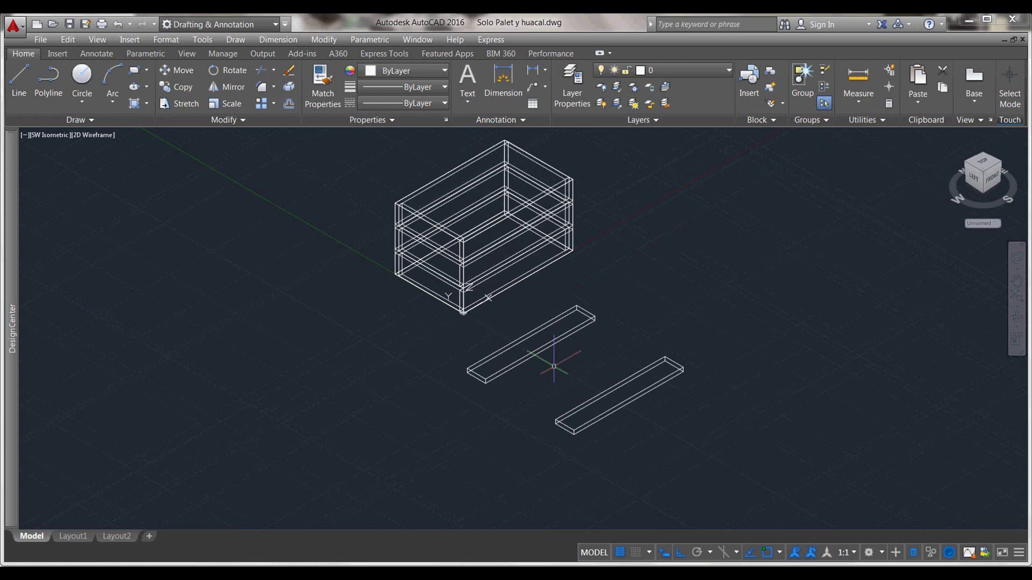
scroll(622, 325, "up", 2)
scroll(552, 242, "up", 3)
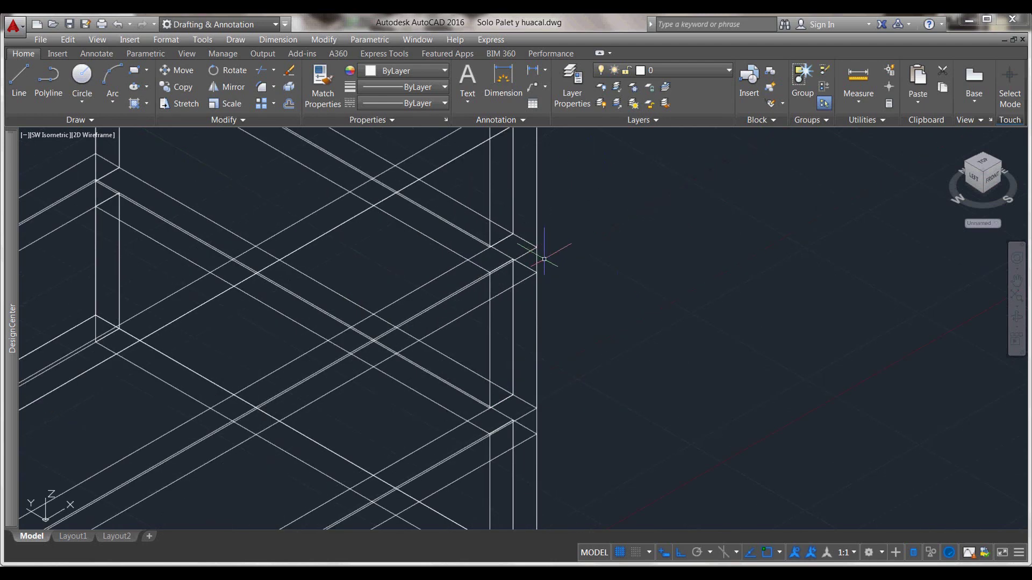
scroll(544, 259, "down", 3)
scroll(570, 252, "up", 3)
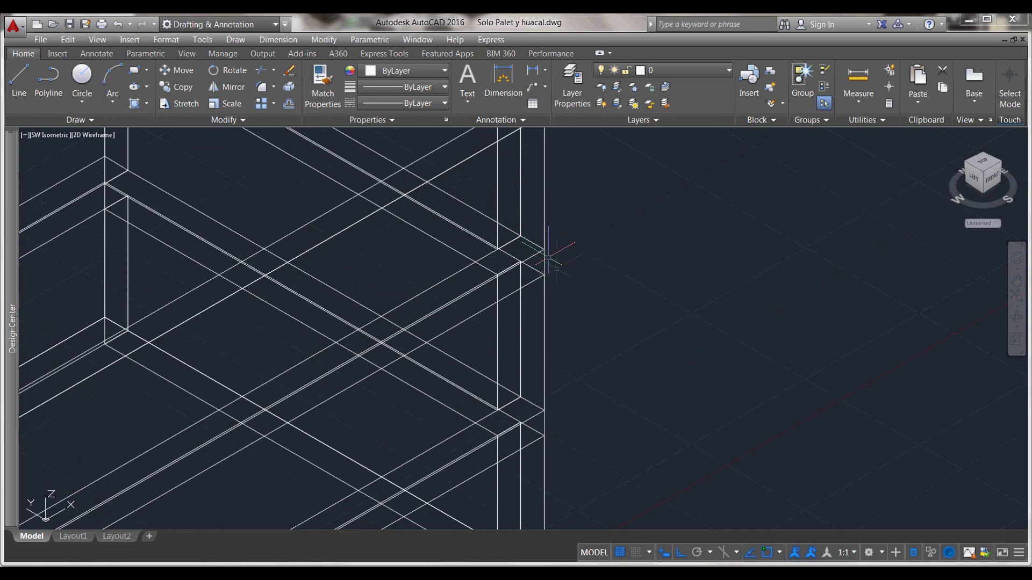
left_click(556, 266)
scroll(556, 258, "down", 3)
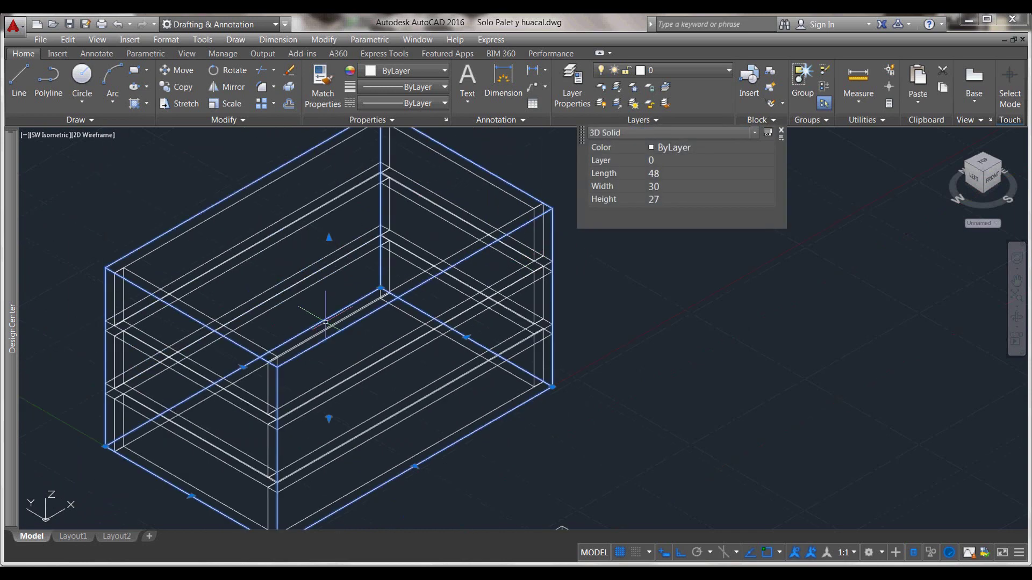
key("Escape")
scroll(408, 294, "down", 4)
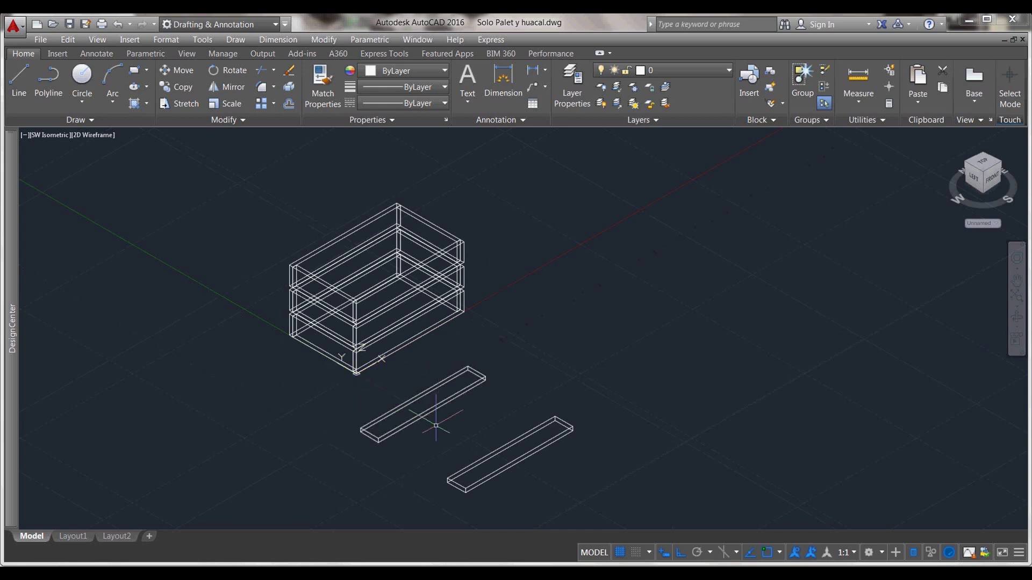
scroll(413, 440, "up", 2)
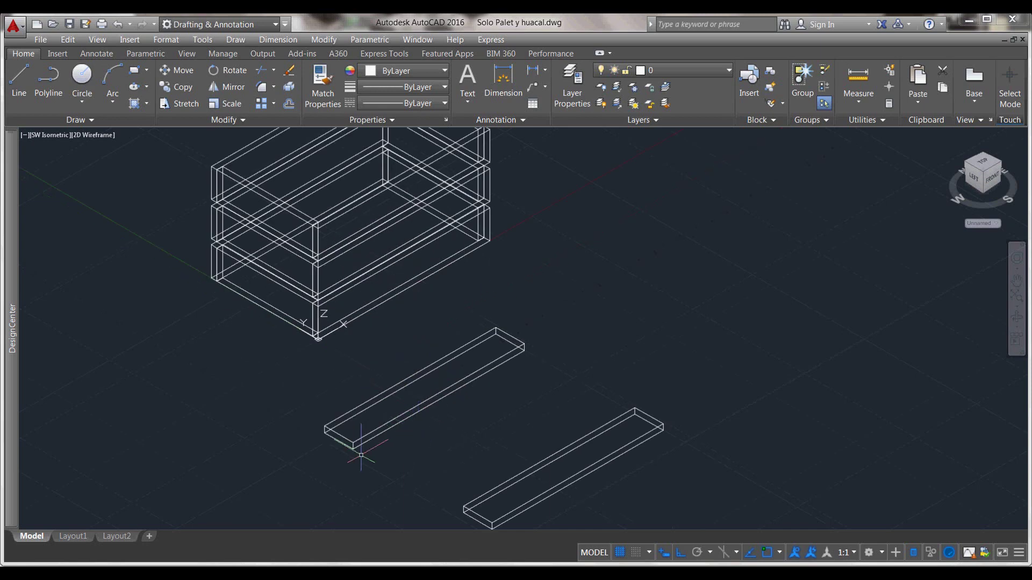
type("co")
key("Return")
Select the first loose board and set a base point on it
left_click(356, 432)
left_click(322, 430)
key("Return")
left_click(324, 429)
scroll(256, 290, "up", 3)
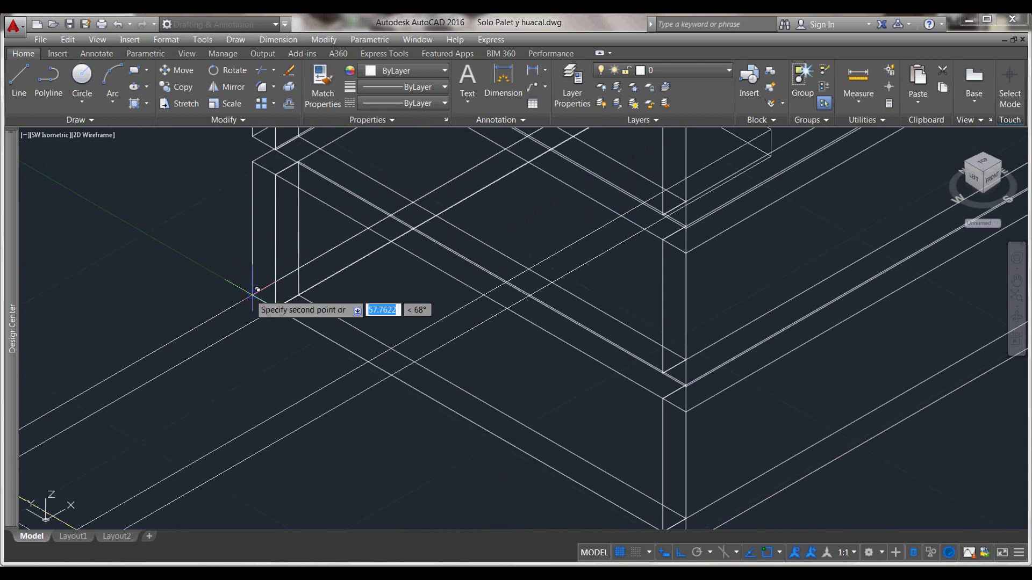
scroll(252, 269, "down", 4)
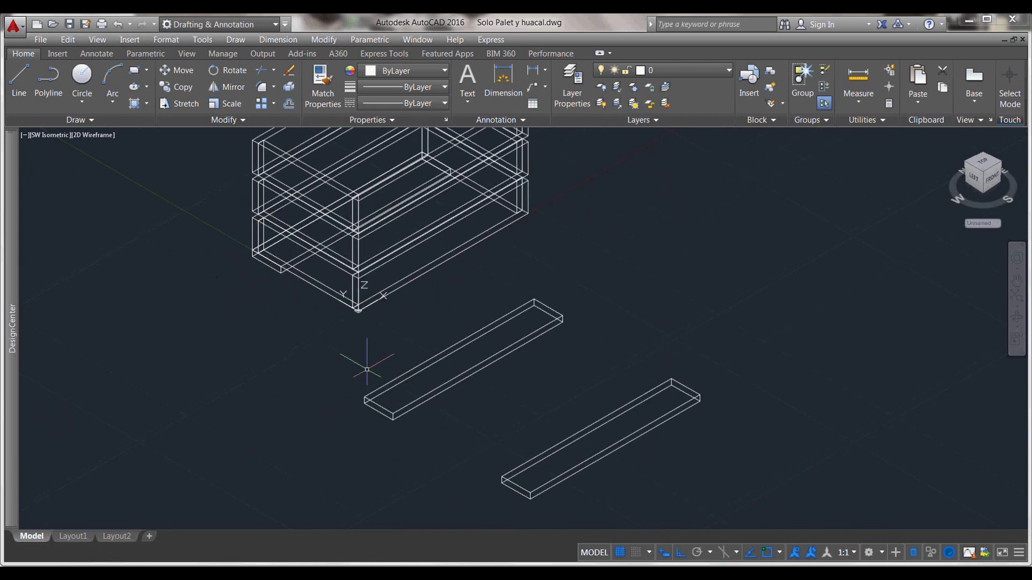
Copy the lower-left board under the crate's bottom corner
left_click(380, 410)
type("co")
key("Return")
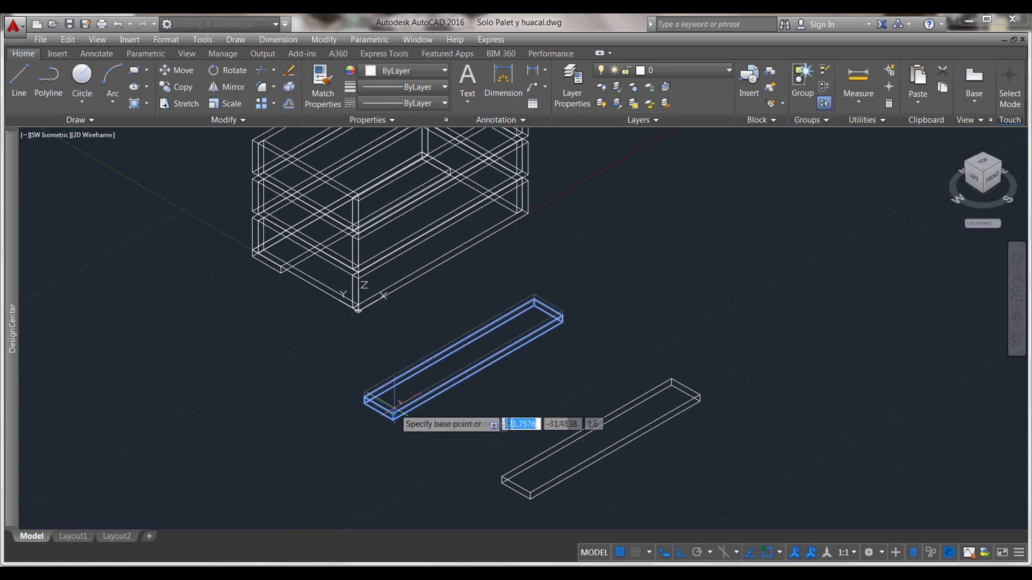
left_click(394, 411)
scroll(357, 309, "up", 5)
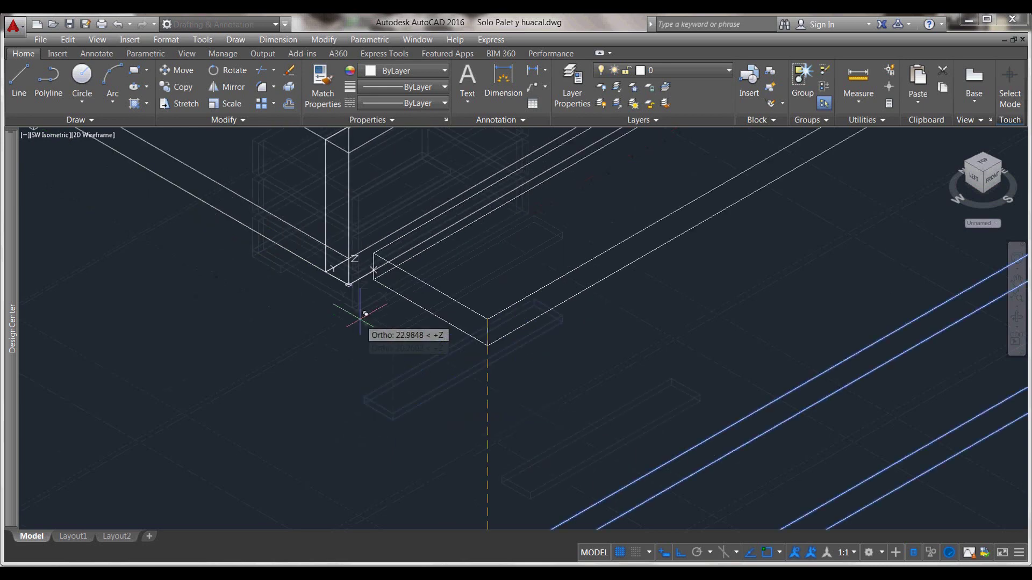
left_click(360, 277)
key("Escape")
scroll(369, 305, "down", 5)
Select another loose board and set a base point on its corner to relocate it
key("Return")
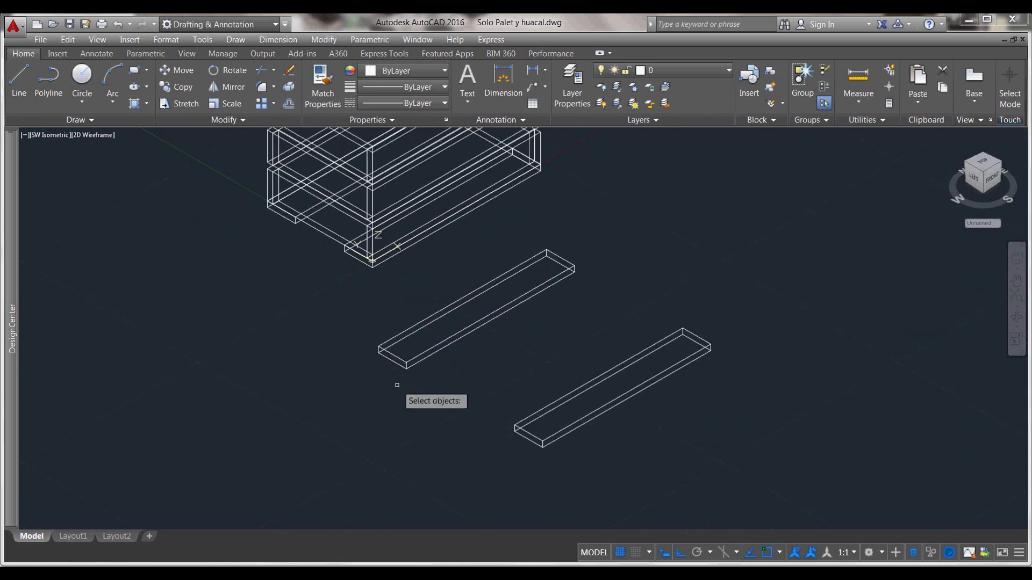
left_click(380, 350)
key("Return")
left_click(401, 346)
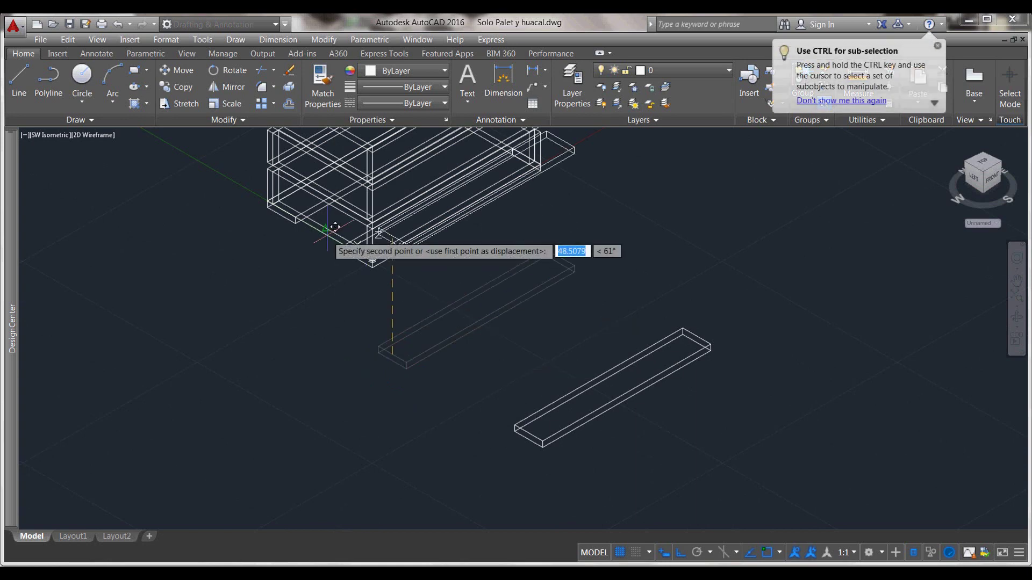
scroll(323, 239, "up", 2)
scroll(309, 301, "down", 2)
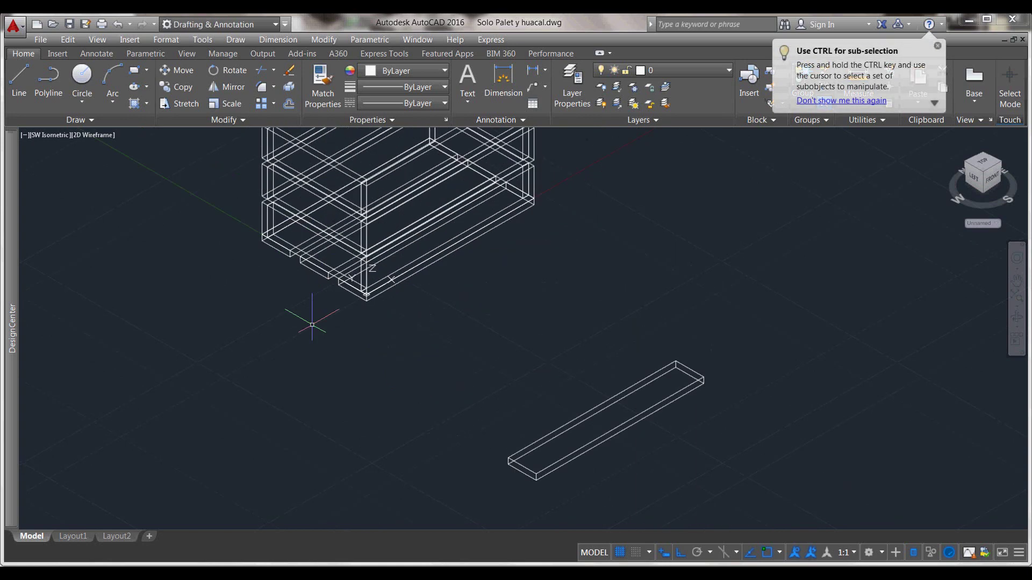
scroll(350, 309, "down", 2)
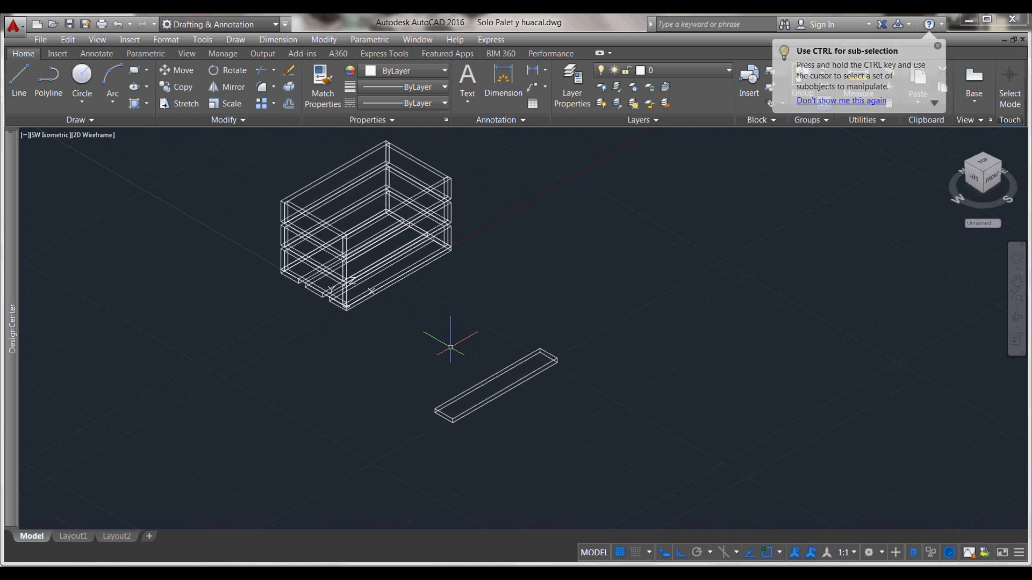
type("vs")
key("Return")
key("Return")
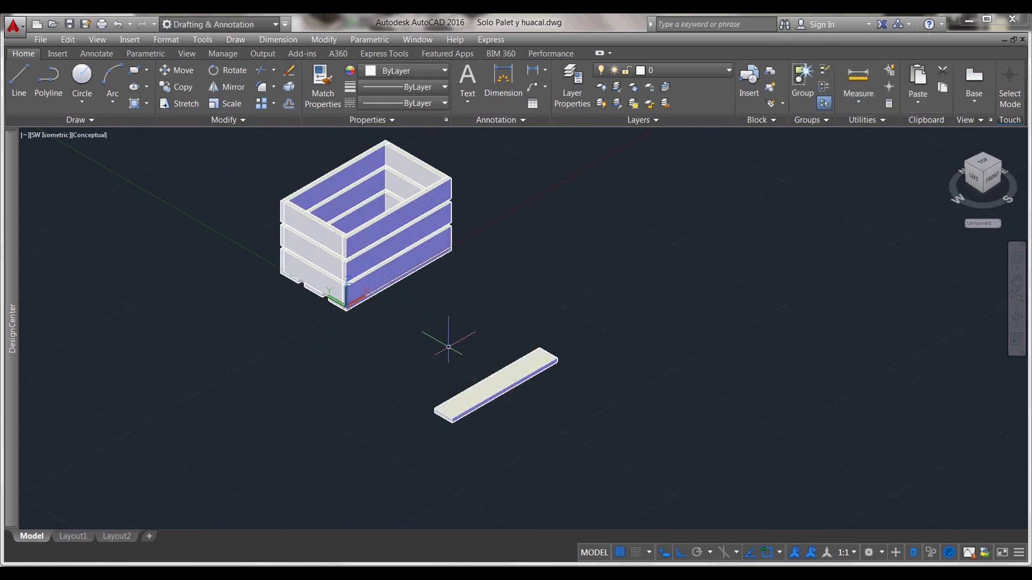
key("Return")
mouse_move(534, 264)
left_mouse_down()
mouse_move(484, 305)
mouse_move(521, 256)
mouse_move(484, 279)
mouse_move(449, 350)
mouse_move(431, 269)
left_mouse_up()
key("Escape")
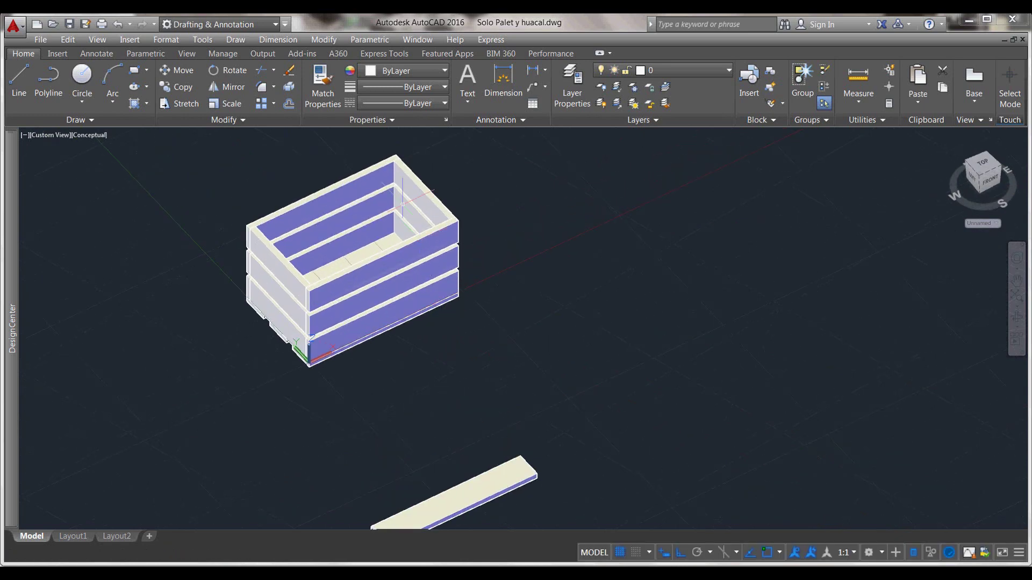
scroll(419, 239, "up", 3)
scroll(431, 271, "up", 2)
scroll(433, 310, "down", 4)
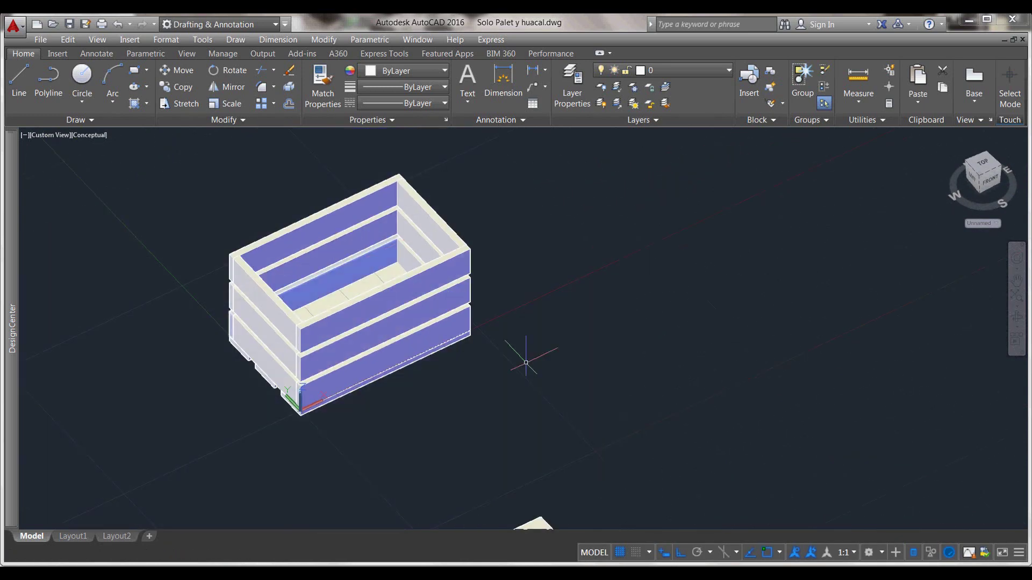
scroll(531, 342, "down", 2)
key("Return")
type("2")
key("Return")
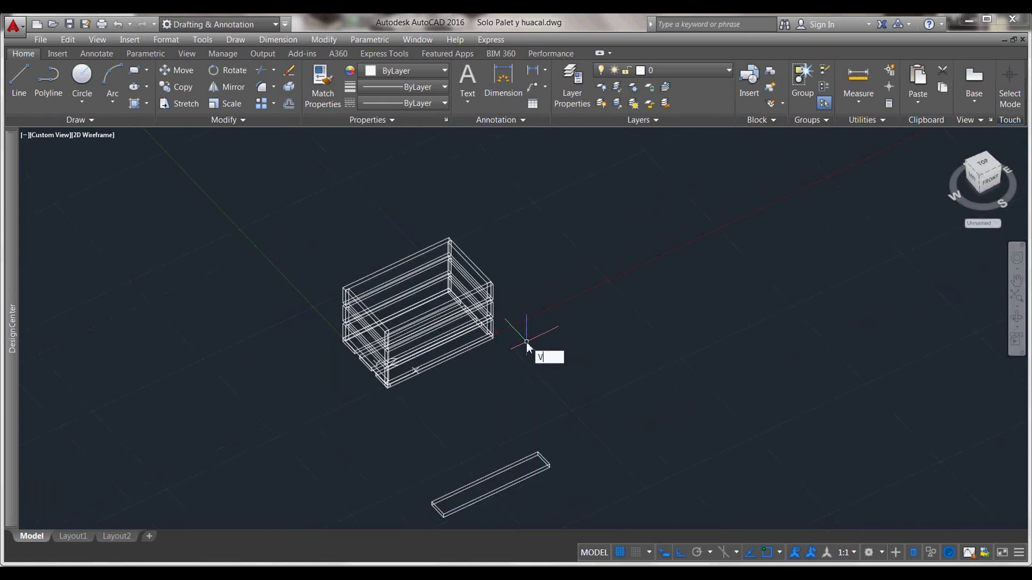
Switch to the Top preset view
key("Return")
left_click(231, 265)
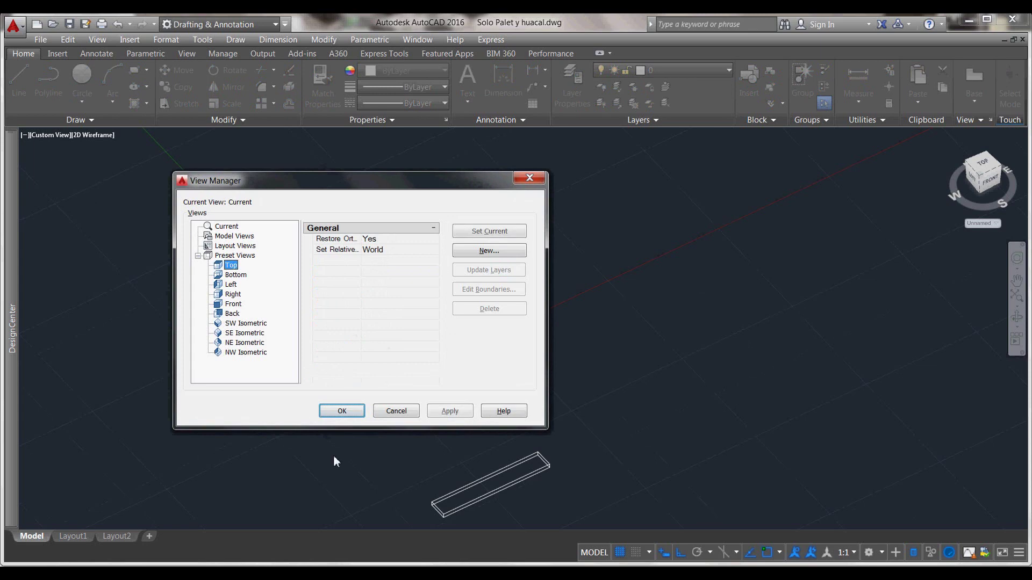
left_click(342, 411)
scroll(502, 445, "up", 6)
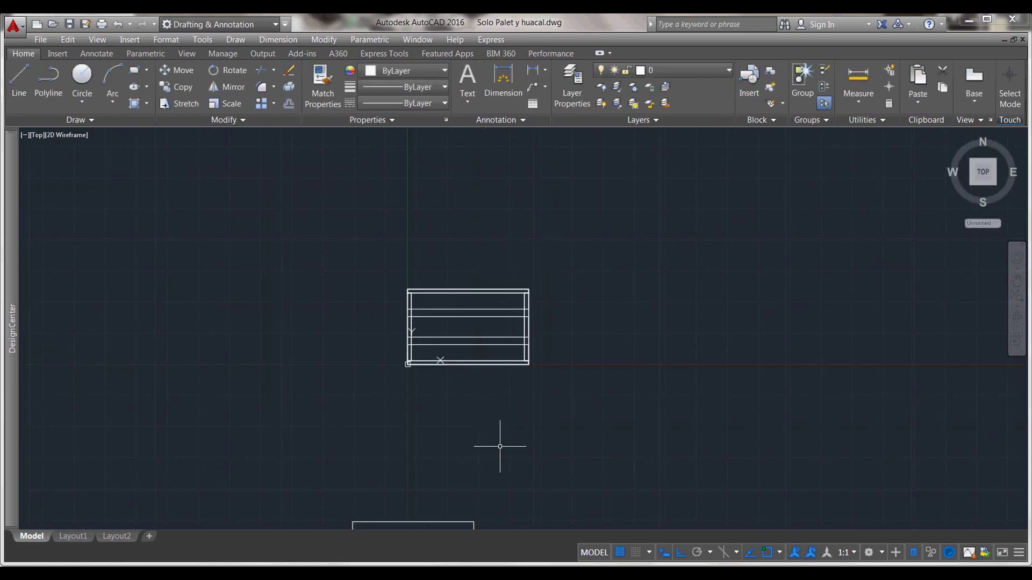
scroll(511, 317, "up", 4)
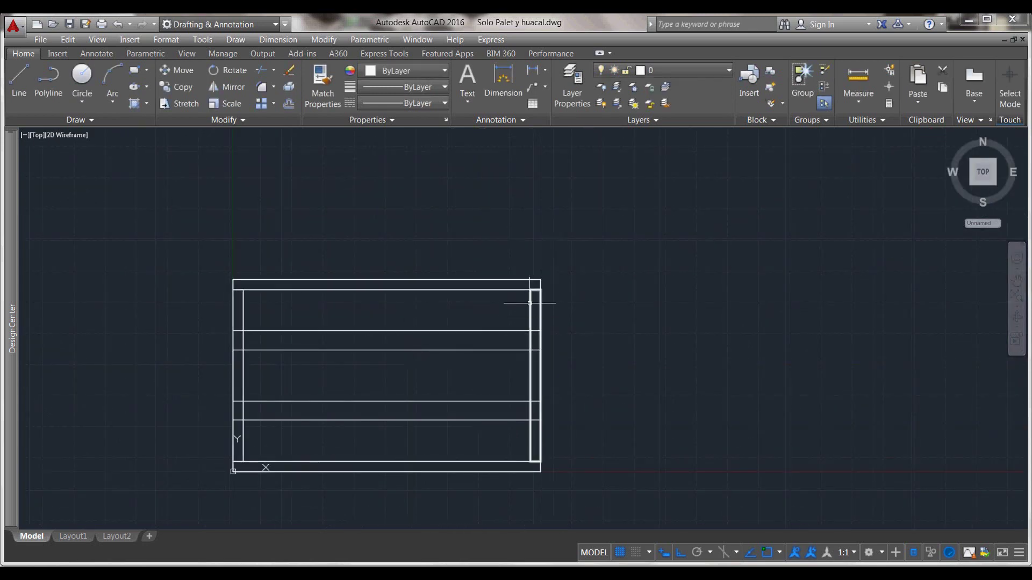
type("MM")
Start a dimension at the crate's corner, then cancel it
key("Return")
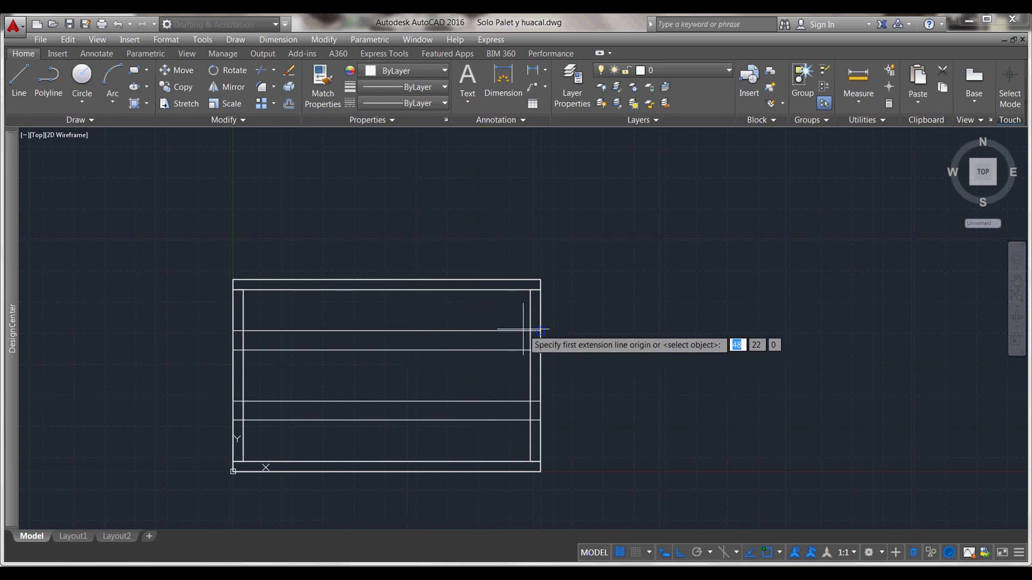
left_click(540, 290)
scroll(540, 290, "up", 2)
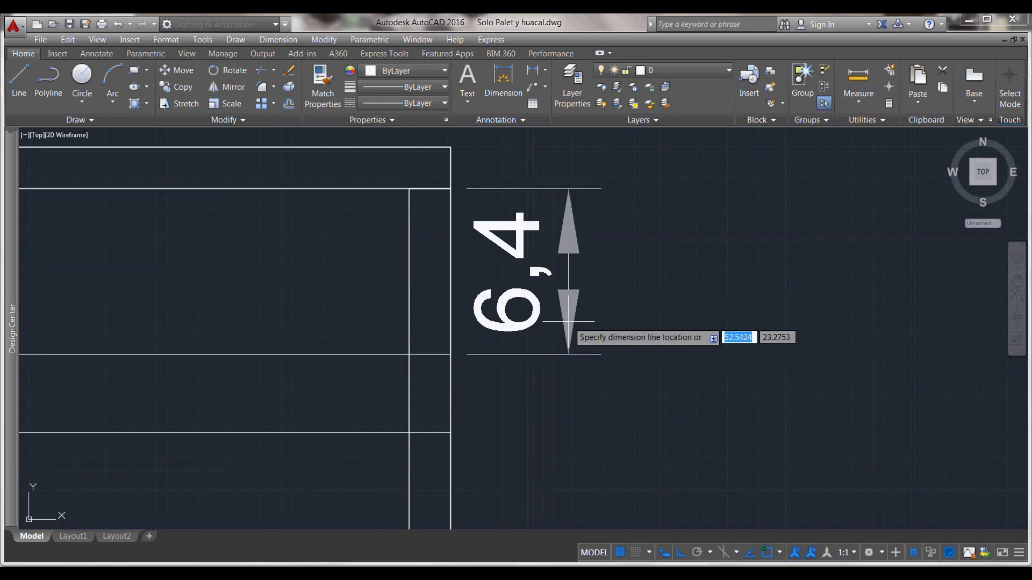
key("Escape")
scroll(525, 348, "down", 2)
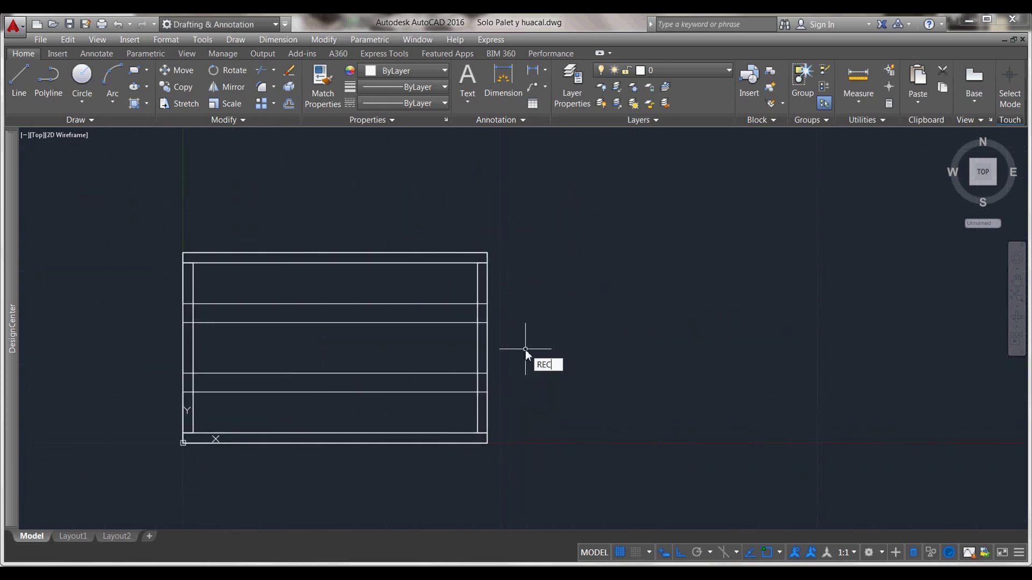
Draw a 6 × 6 square to the right of the crate
type("ec")
key("Return")
left_click(565, 336)
type("6")
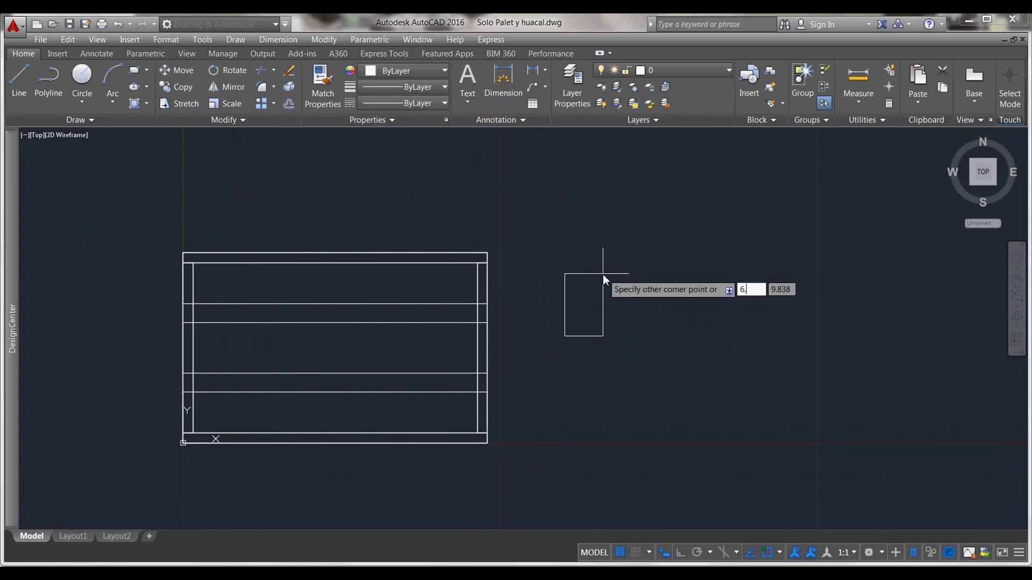
key("Tab")
type("6")
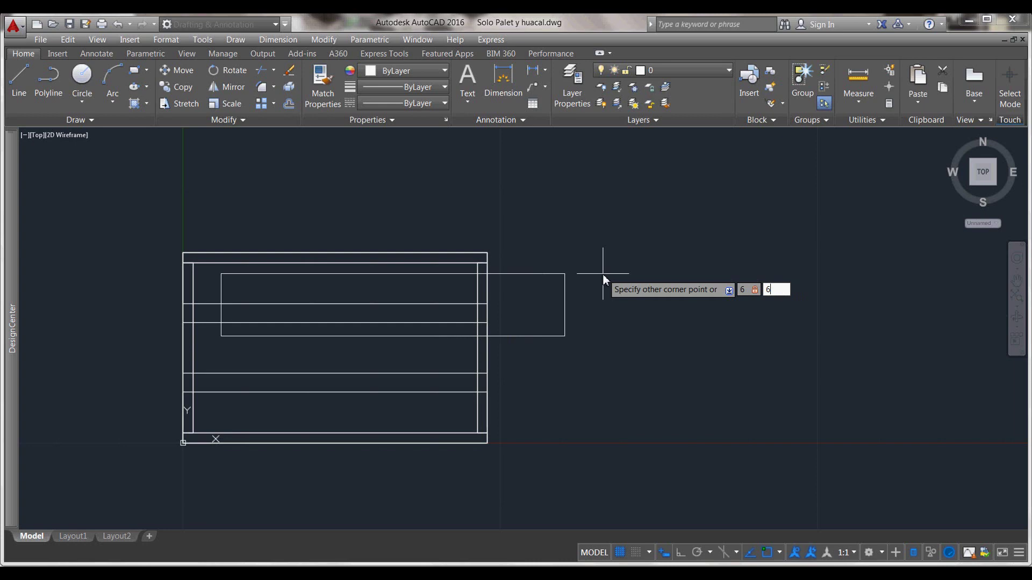
key("Return")
scroll(594, 334, "up", 2)
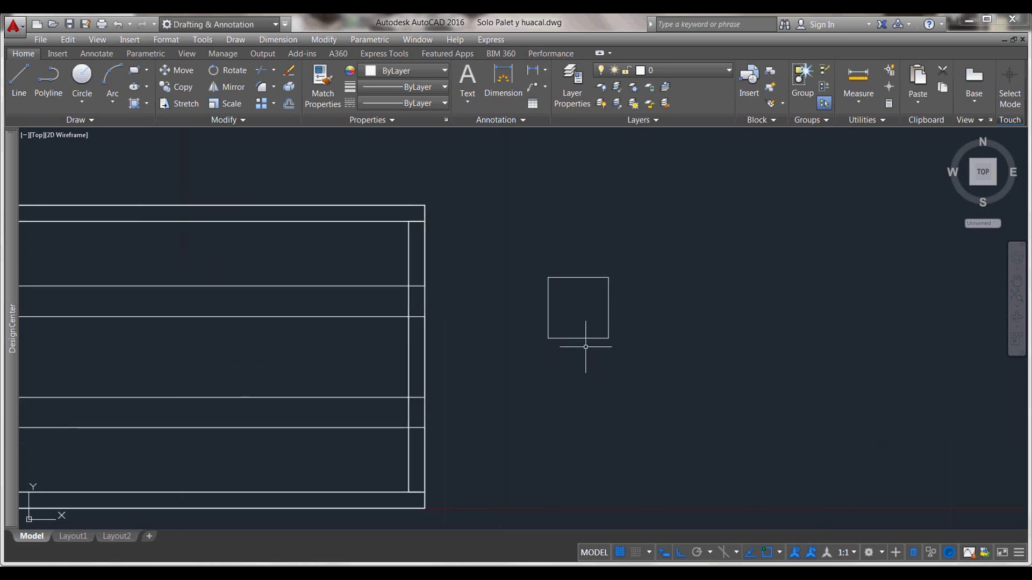
type("PL")
Draw a right-triangle polyline inside the square and delete the square outline
key("Return")
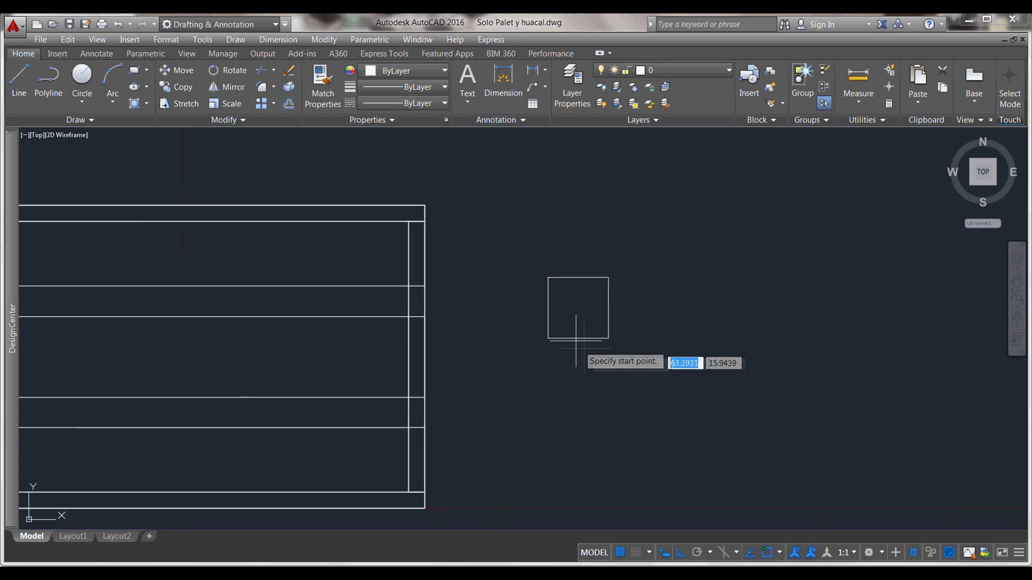
left_click(548, 277)
left_click(608, 338)
left_click(548, 277)
key("Return")
left_click(585, 278)
key("Delete")
scroll(623, 282, "down", 1)
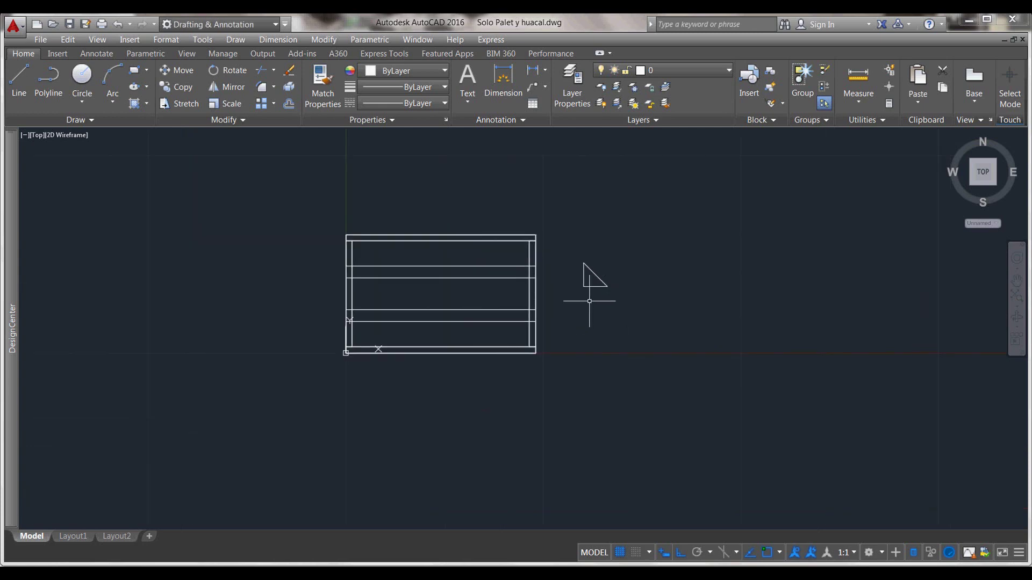
scroll(593, 301, "up", 1)
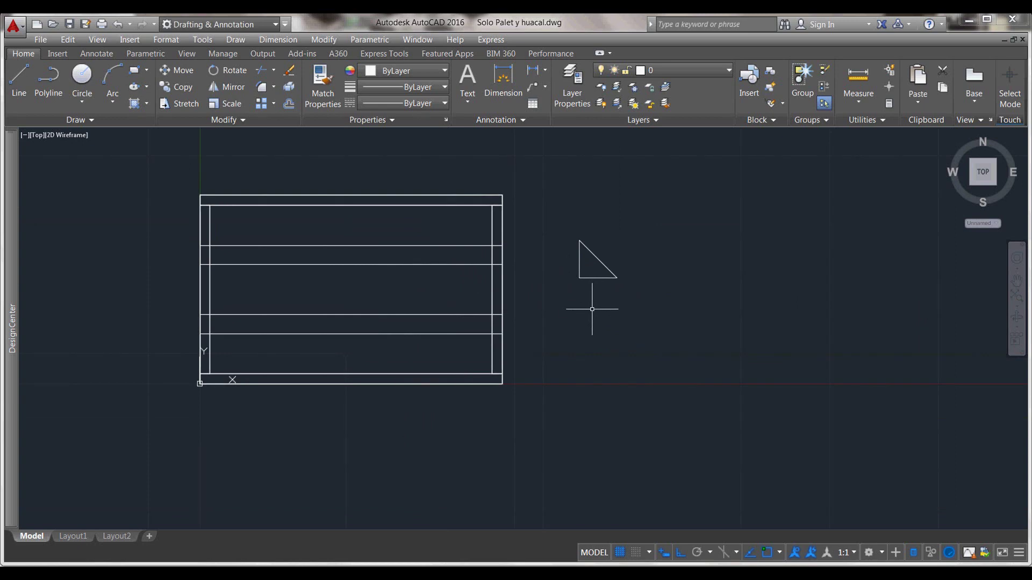
key("v")
key("Return")
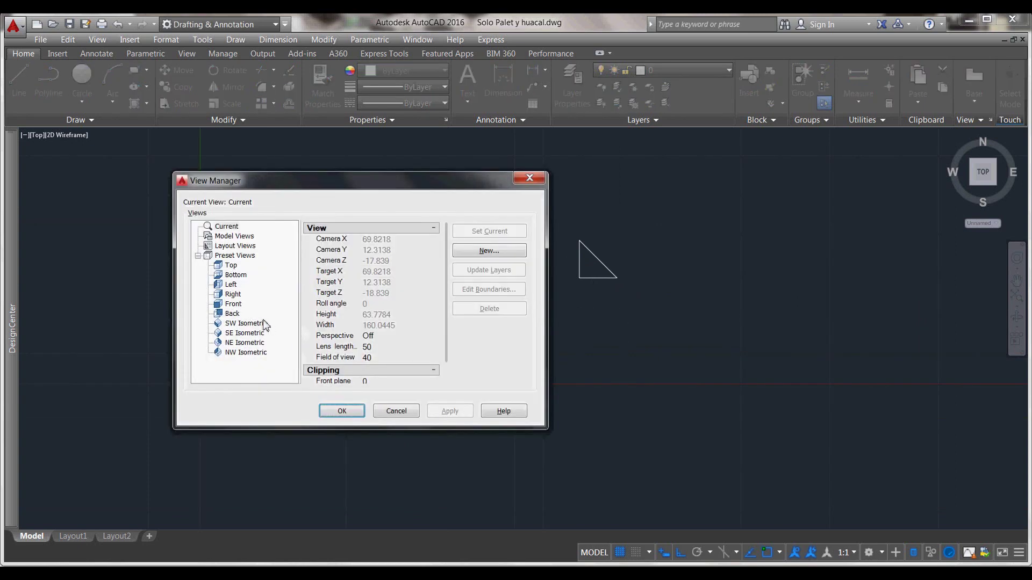
Switch to SW Isometric and extrude the triangle into a thin slab
left_click(263, 323)
left_click(342, 411)
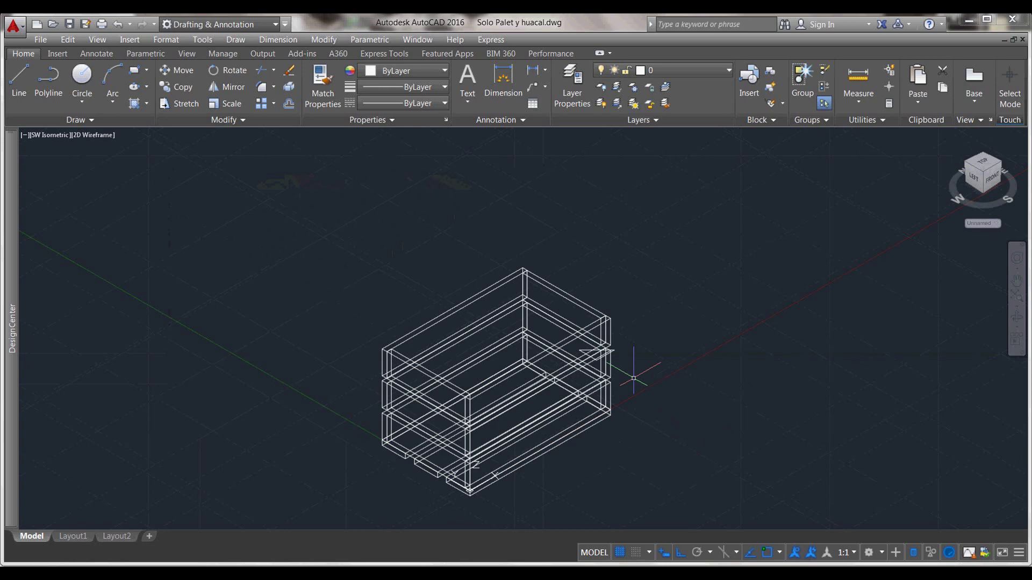
scroll(633, 378, "up", 3)
key("Return")
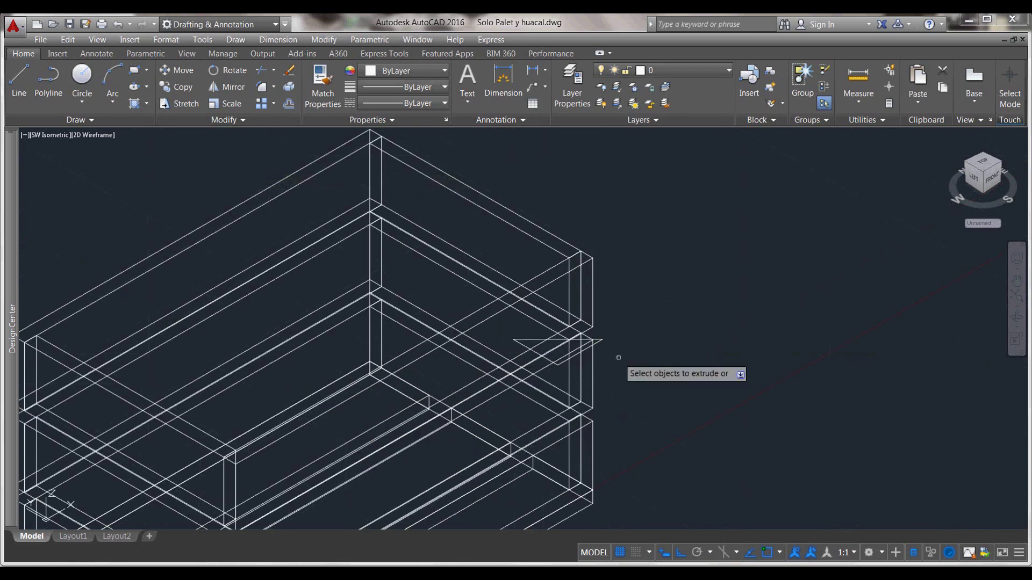
scroll(617, 364, "up", 3)
left_click(575, 346)
key("Return")
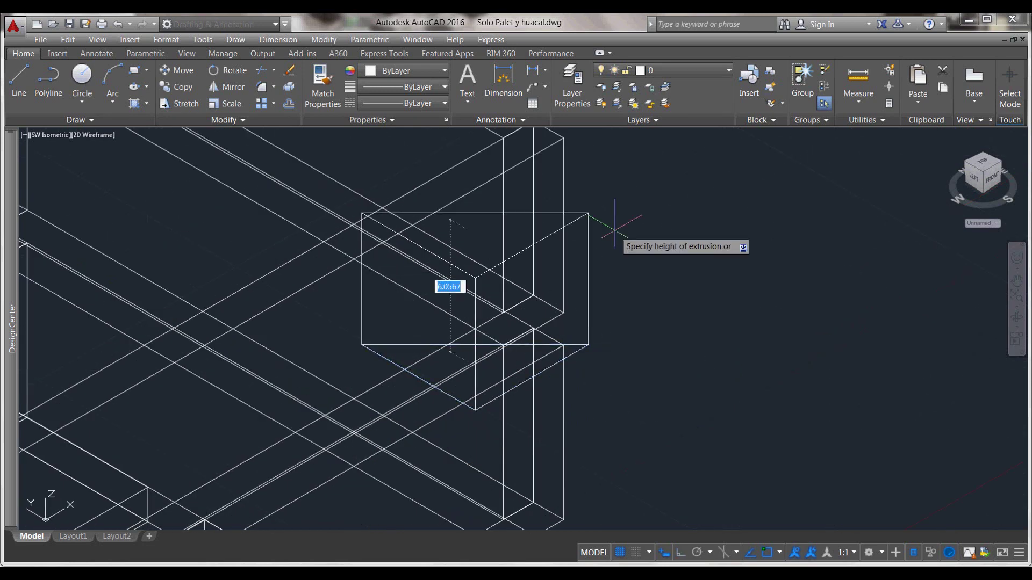
key("Return")
scroll(630, 266, "down", 3)
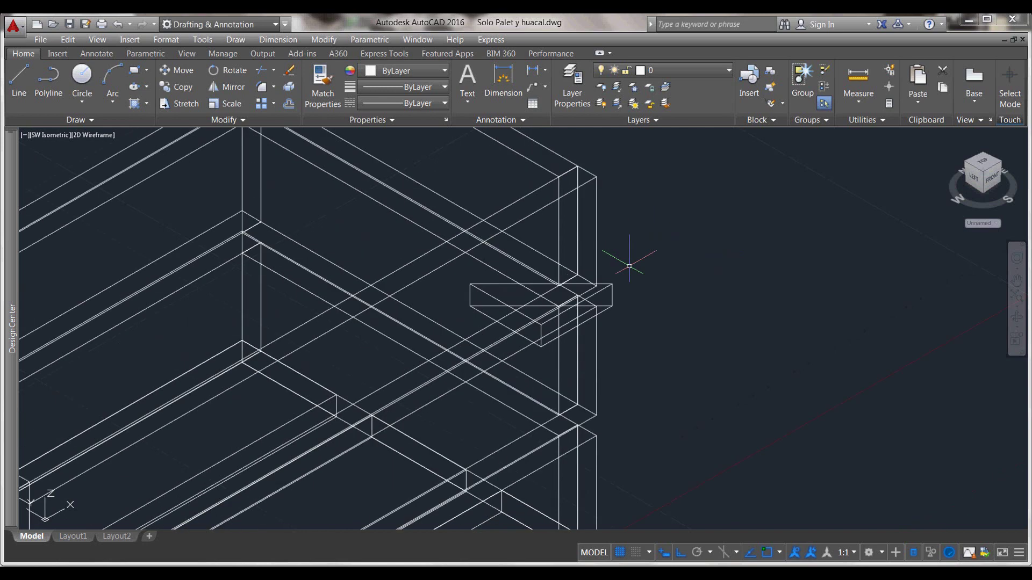
type("M")
Move the triangular slab onto the crate's bottom corner
key("Return")
left_click(631, 330)
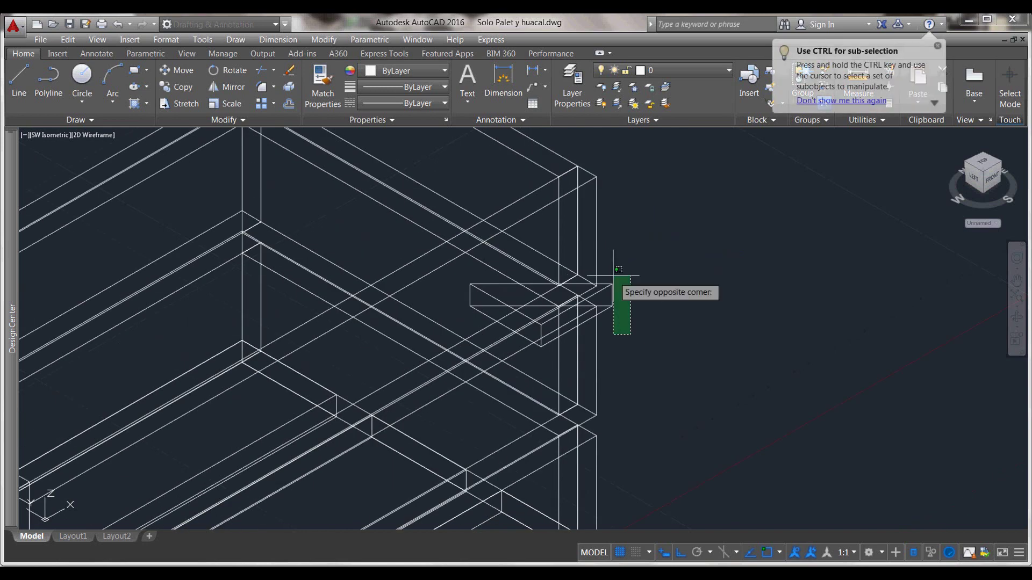
left_click(613, 279)
scroll(559, 352, "up", 3)
key("Return")
left_click(512, 337)
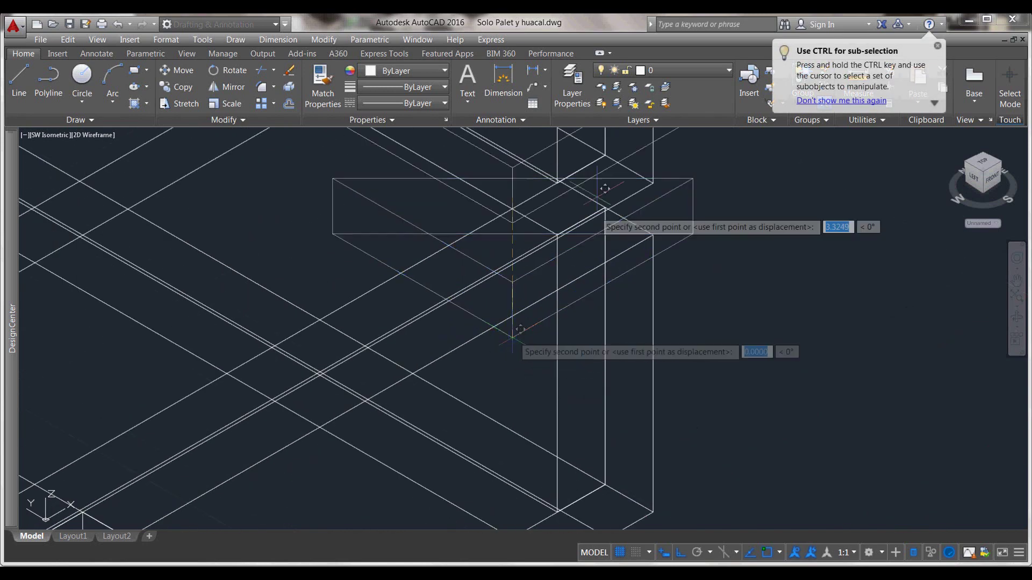
scroll(618, 225, "down", 5)
scroll(275, 467, "up", 4)
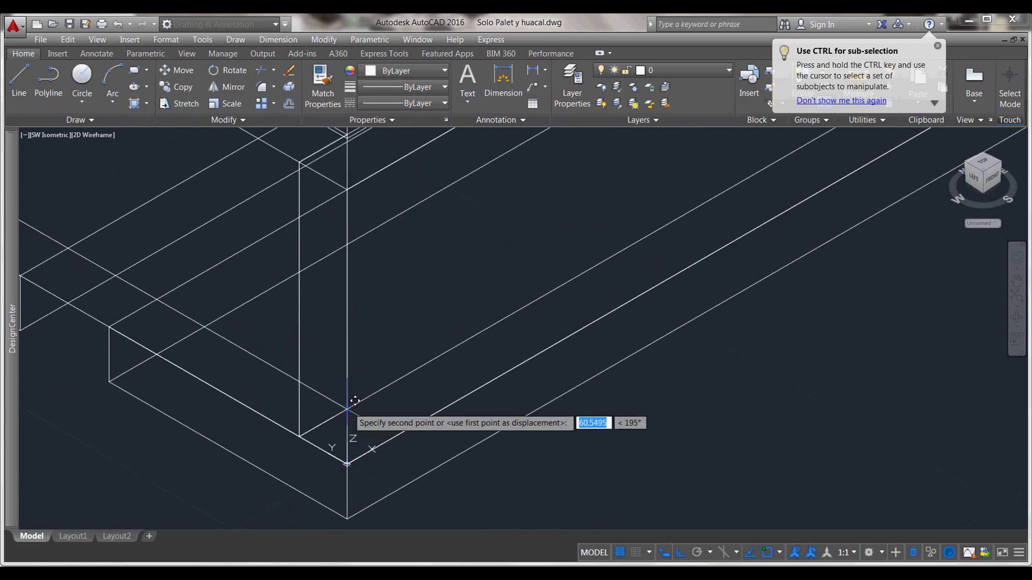
type("v")
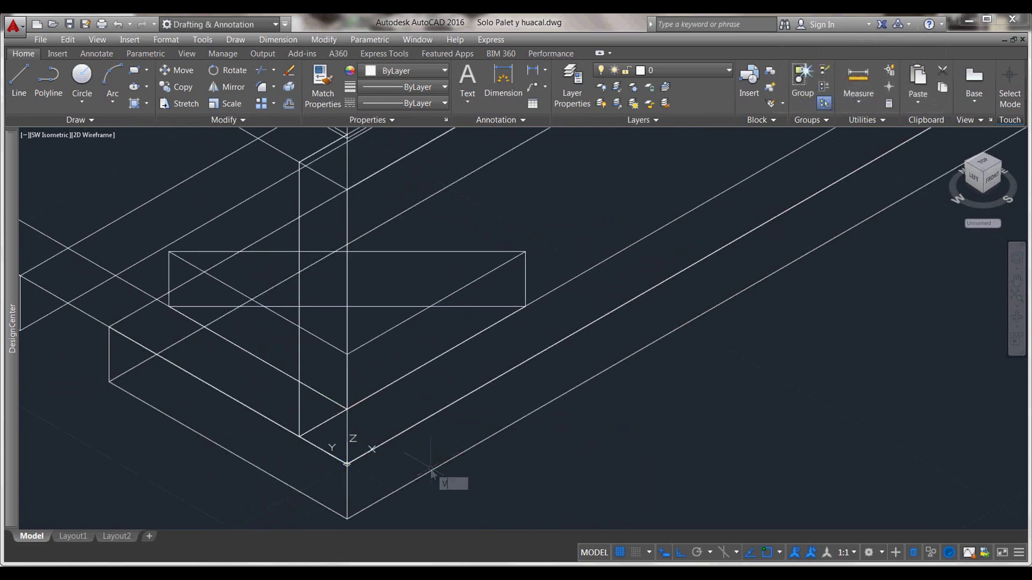
key("Return")
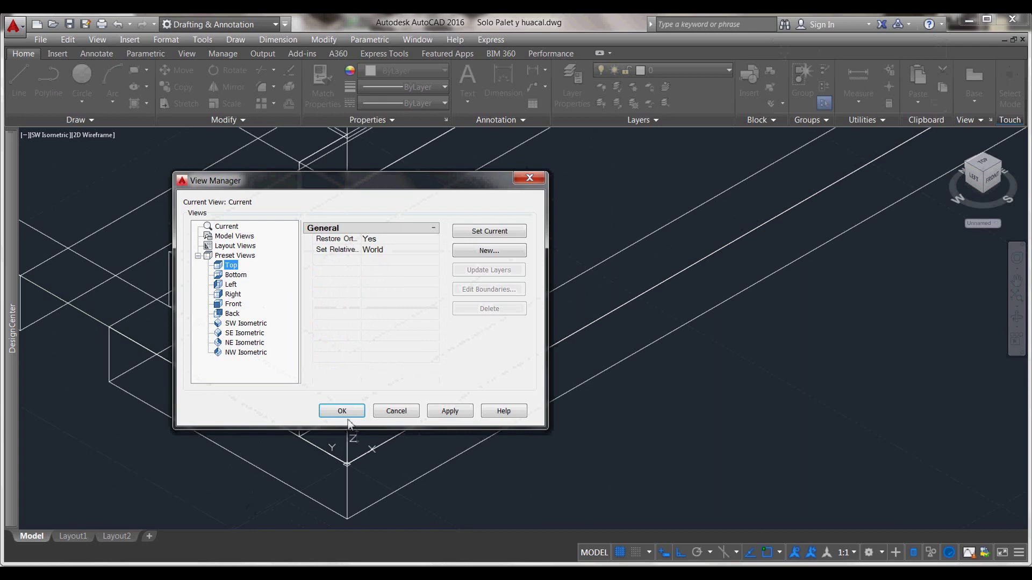
In Top view, mirror the triangular brace across the frame's vertical centre, keeping the original
left_click(341, 410)
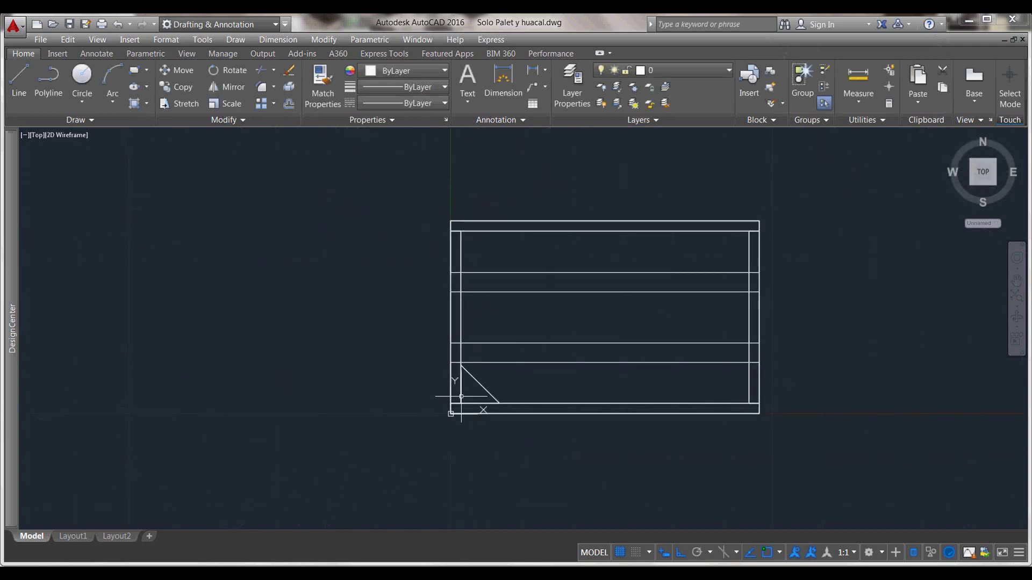
scroll(464, 398, "up", 2)
scroll(492, 335, "down", 2)
type("m")
key("Return")
left_click(490, 364)
key("Return")
left_click(628, 395)
left_click(624, 427)
key("Return")
Mirror both bottom braces across the horizontal centre, keeping sources, then reopen the View Manager
key("Return")
left_click(748, 373)
left_click(491, 362)
key("Return")
left_click(768, 296)
left_click(814, 293)
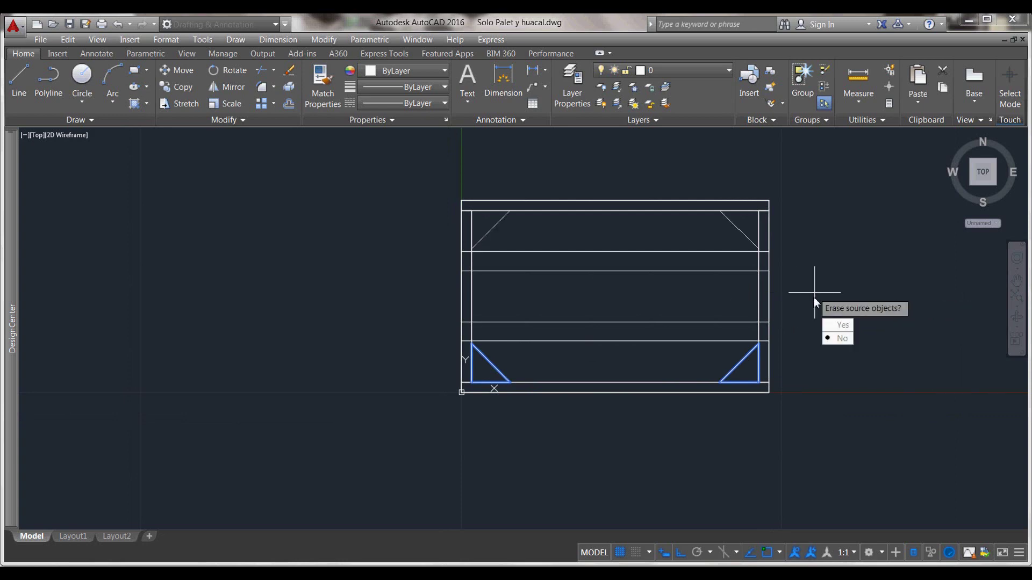
key("Return")
scroll(742, 244, "down", 4)
left_click(754, 381)
left_click(673, 317)
key("Escape")
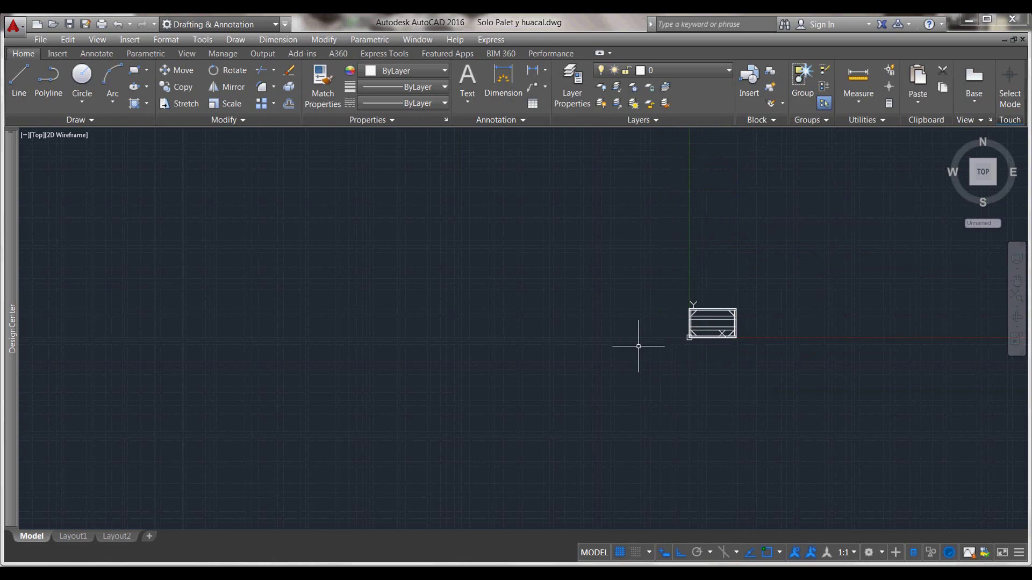
type("V")
key("Return")
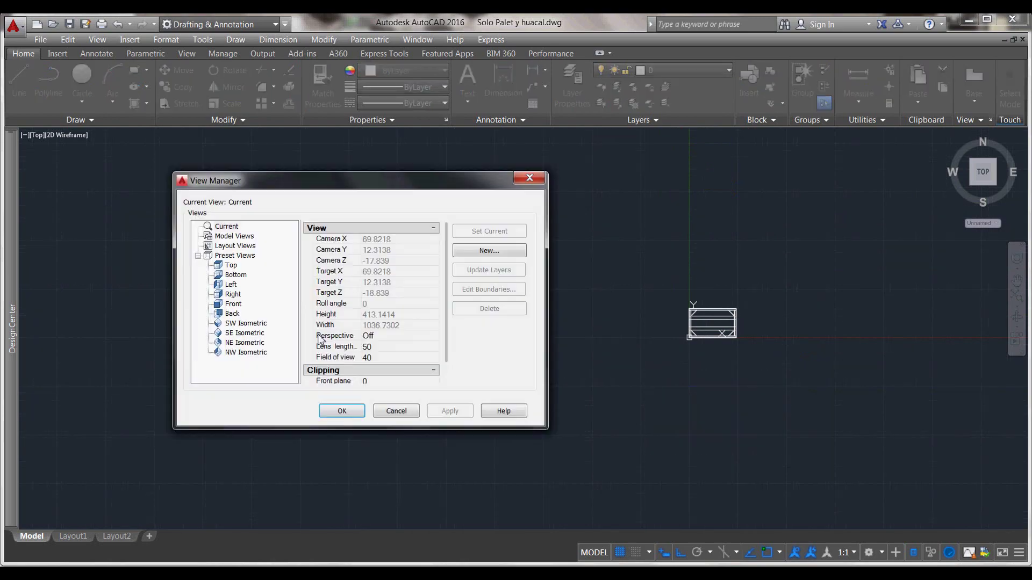
Switch to the SW Isometric view and window-select the crate's 19 solids
left_click(246, 323)
left_click(341, 411)
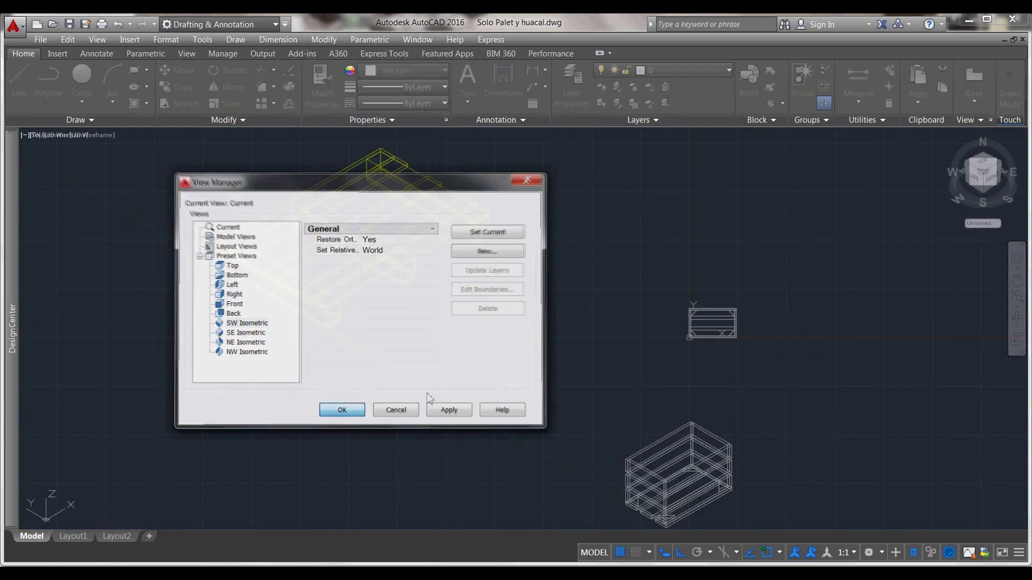
left_click(621, 338)
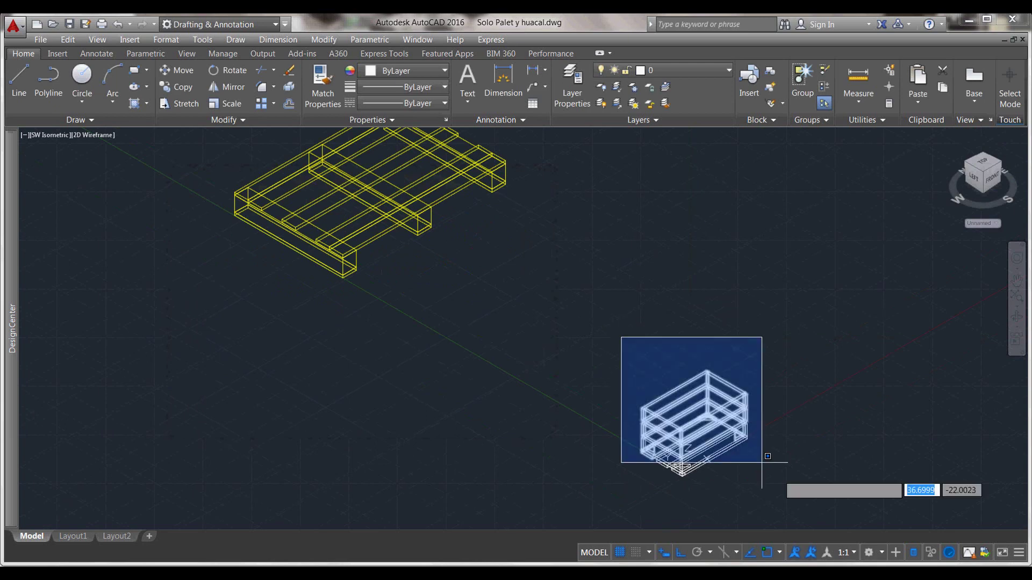
left_click(806, 495)
Put the selected crate solids on the MADERA HUACAL layer
left_click(959, 397)
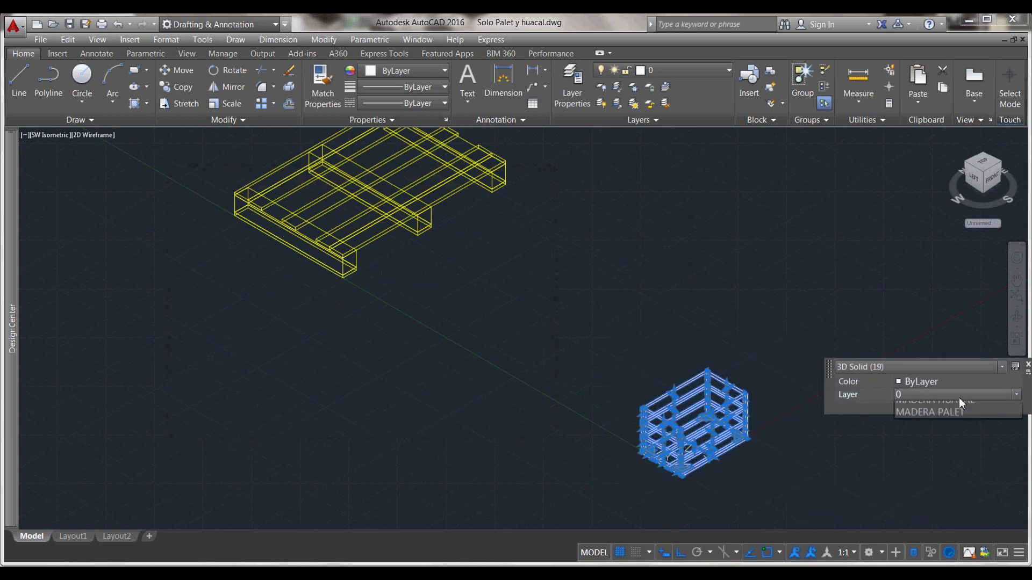
left_click(934, 419)
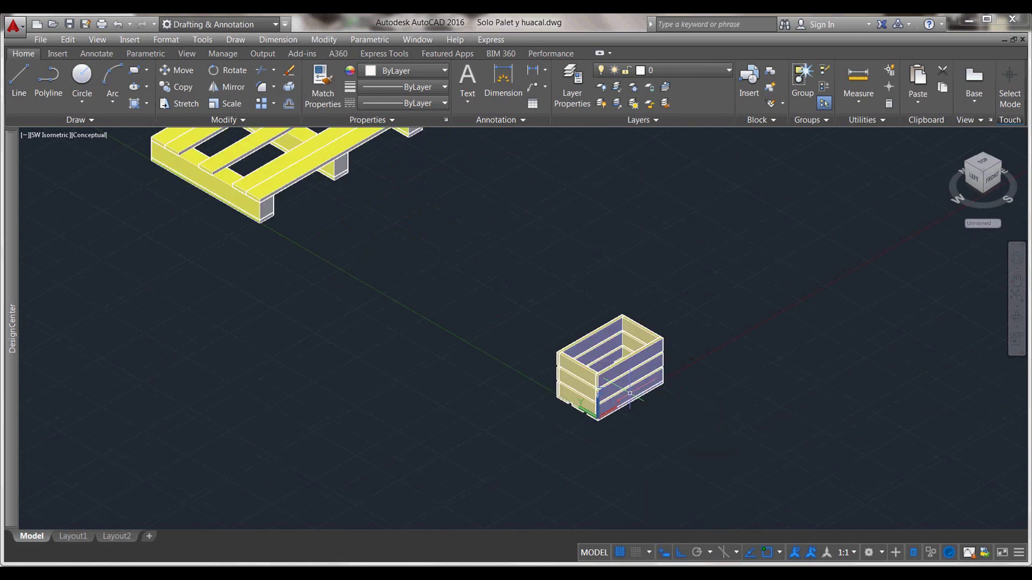
scroll(608, 360, "up", 6)
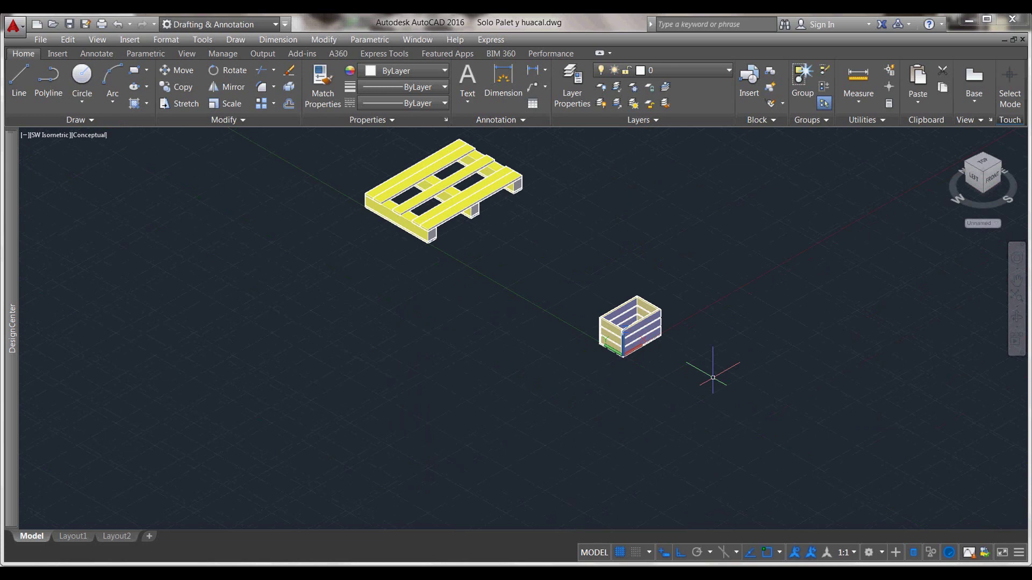
key("Return")
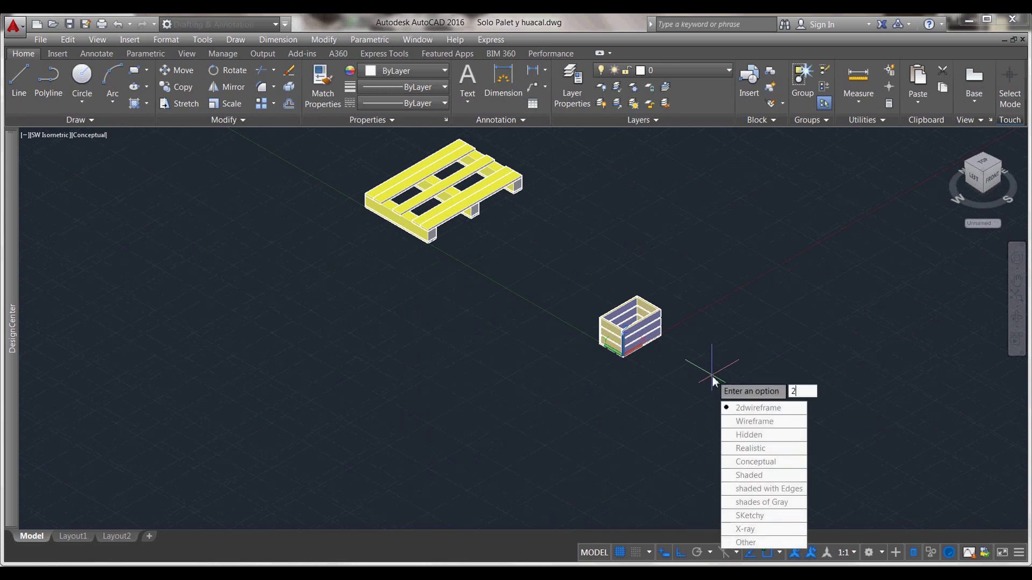
Apply the 2D Wireframe visual style and zoom to frame the pallet and crate
type("2")
key("Return")
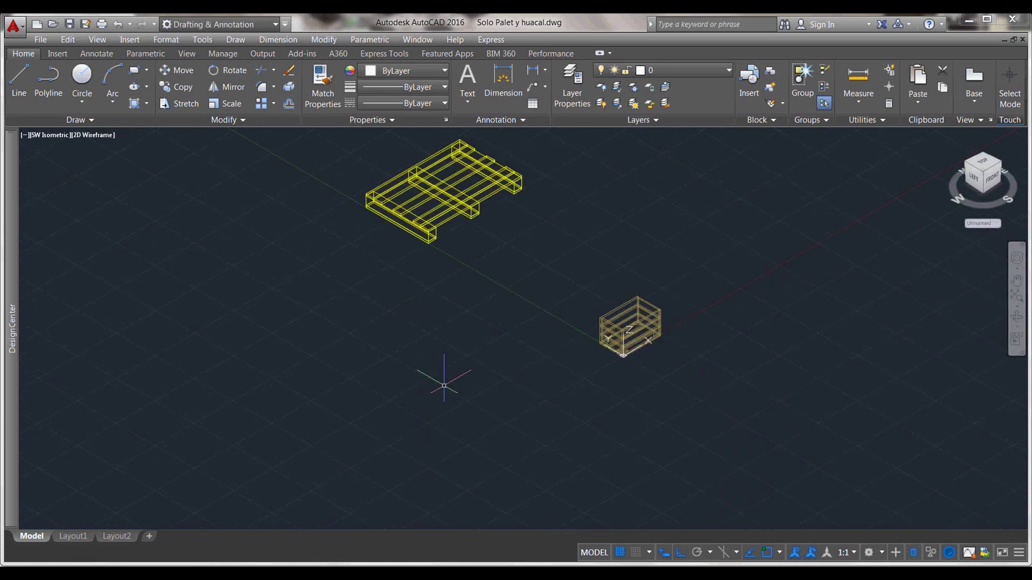
scroll(451, 372, "down", 2)
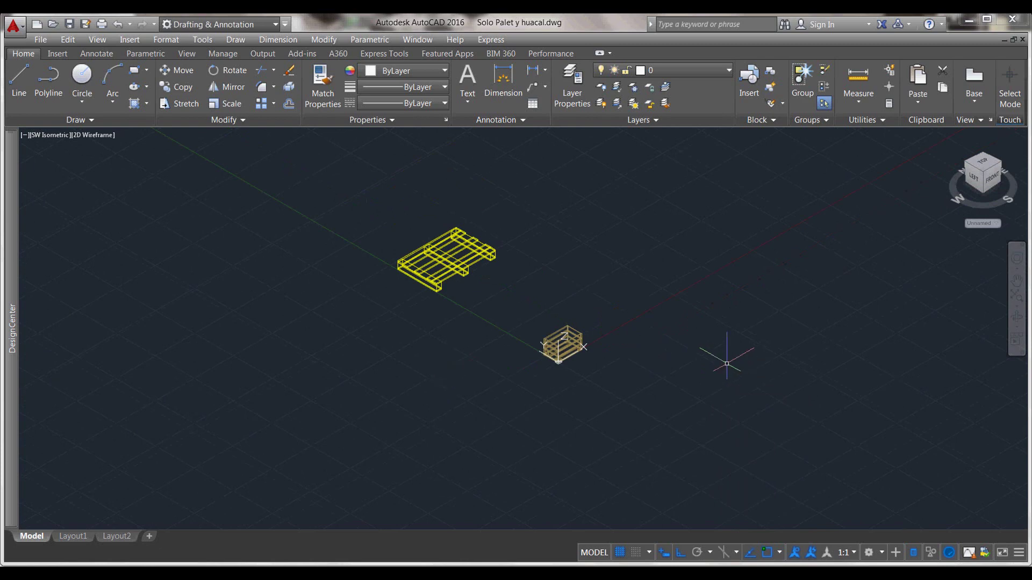
scroll(726, 364, "up", 2)
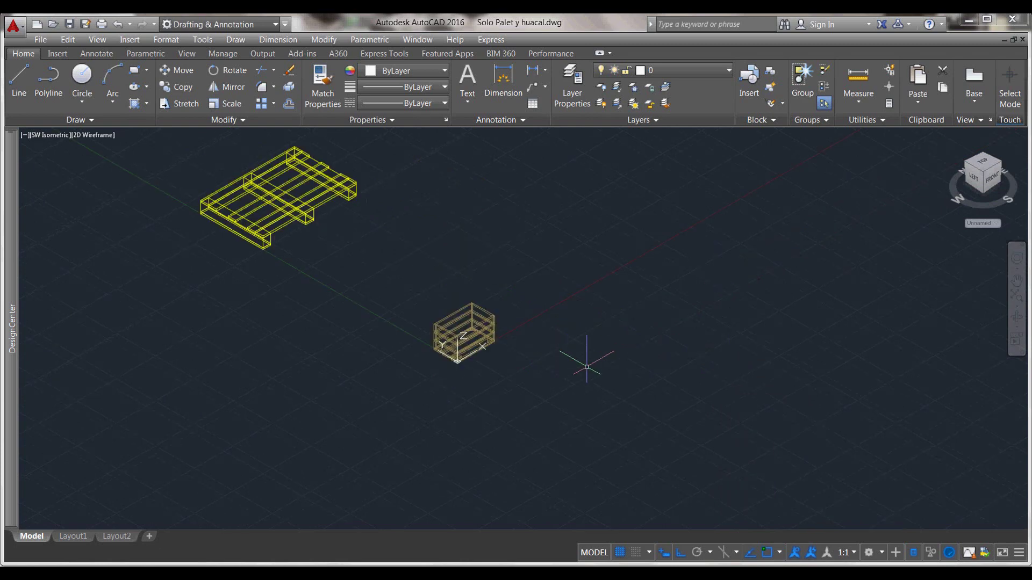
scroll(589, 360, "down", 2)
scroll(471, 368, "up", 2)
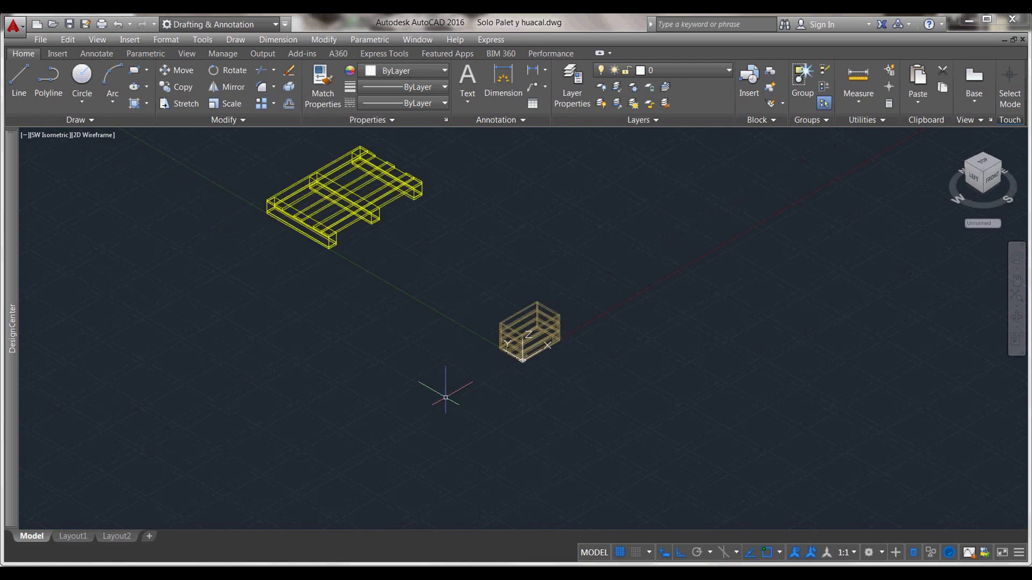